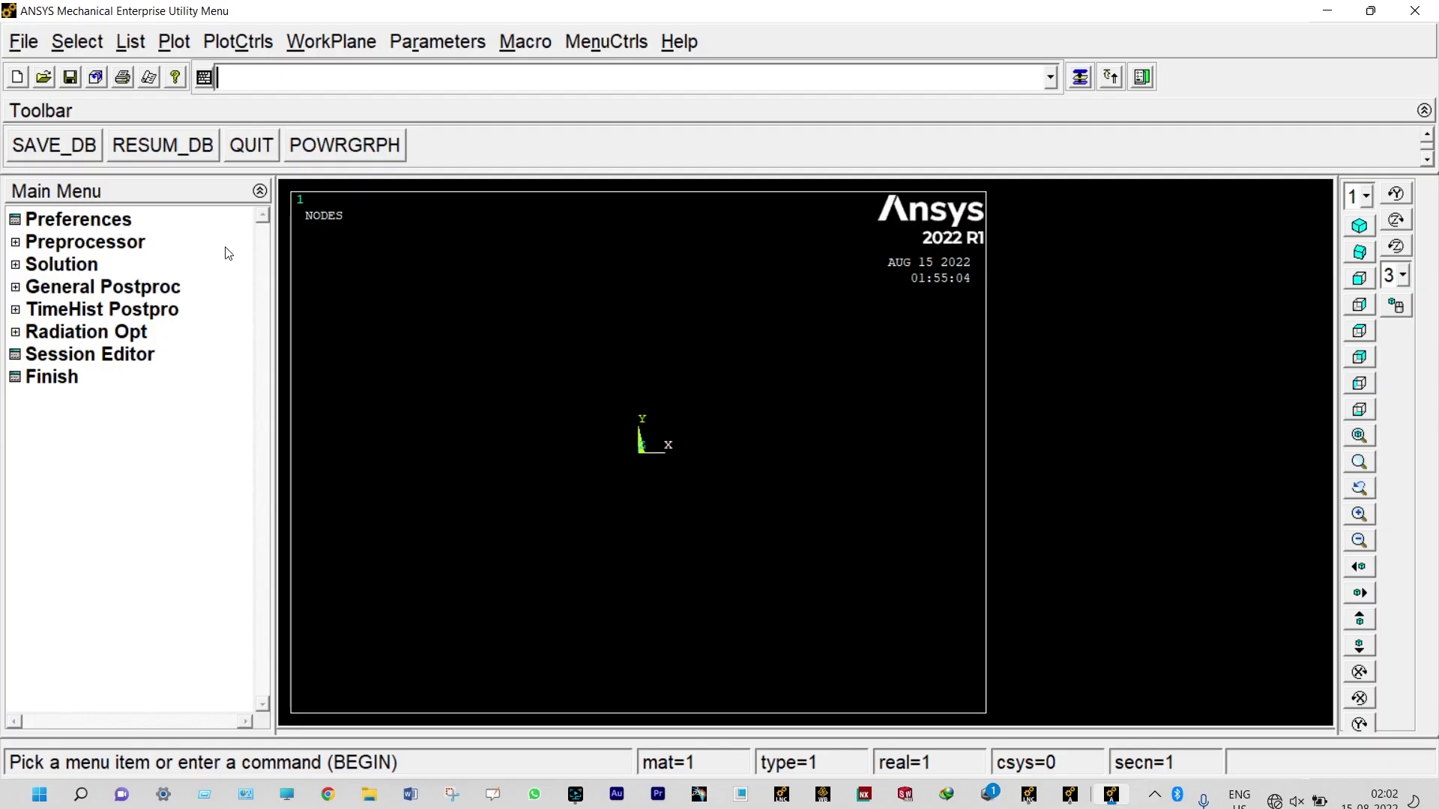
# - Change the analysis title to FEA6 and replot so the title appears
pyautogui.click(23, 44)
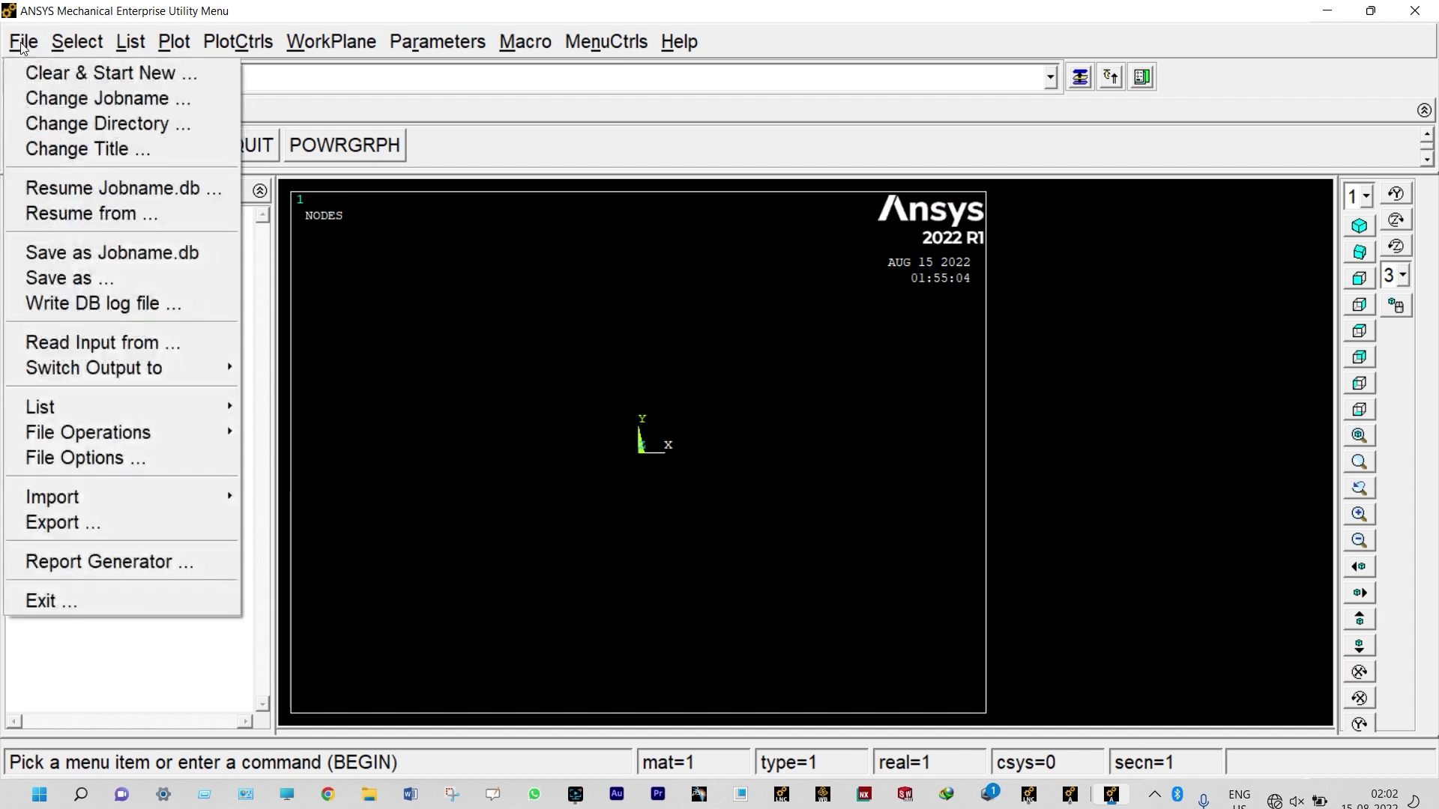
pyautogui.click(64, 150)
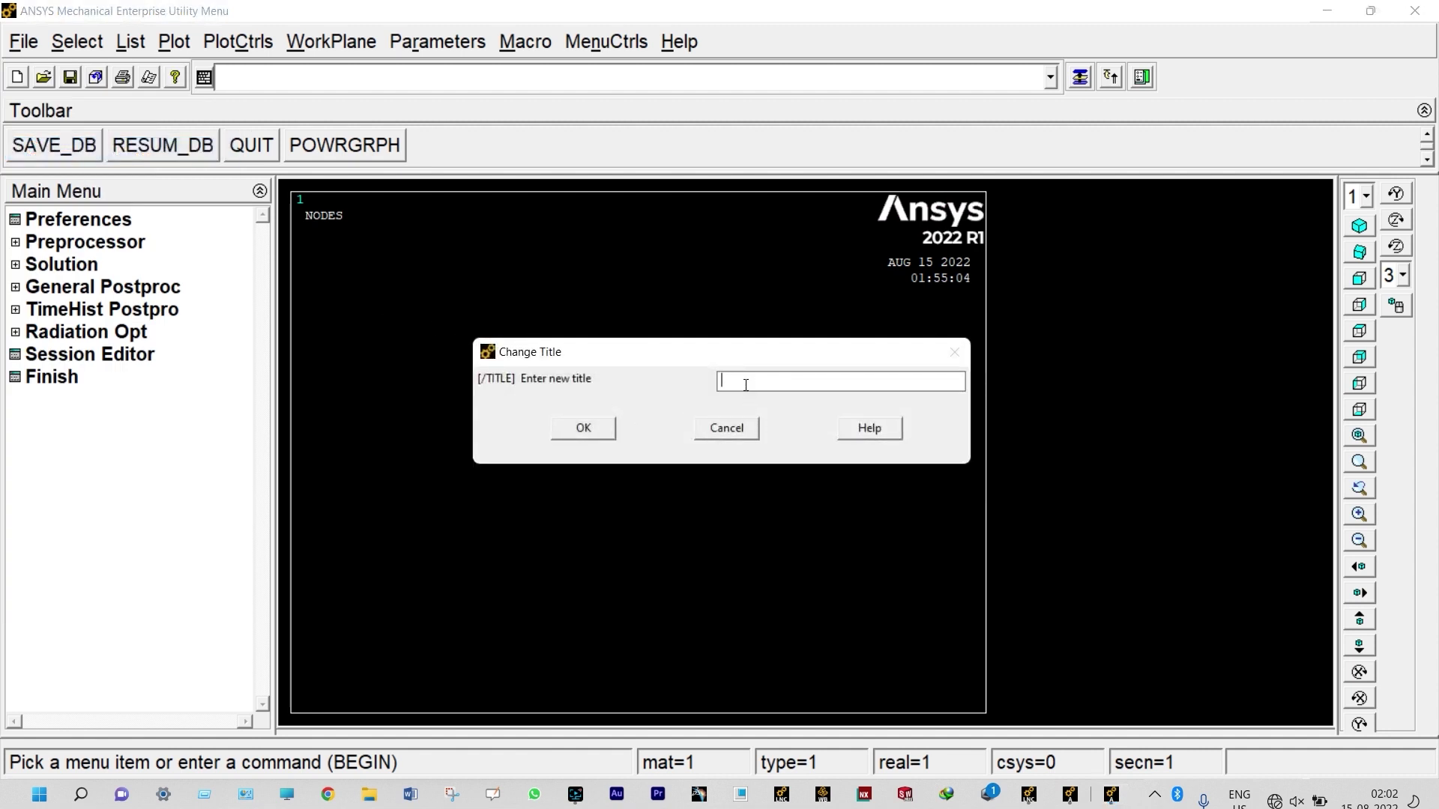
pyautogui.write('Node')
pyautogui.click(583, 427)
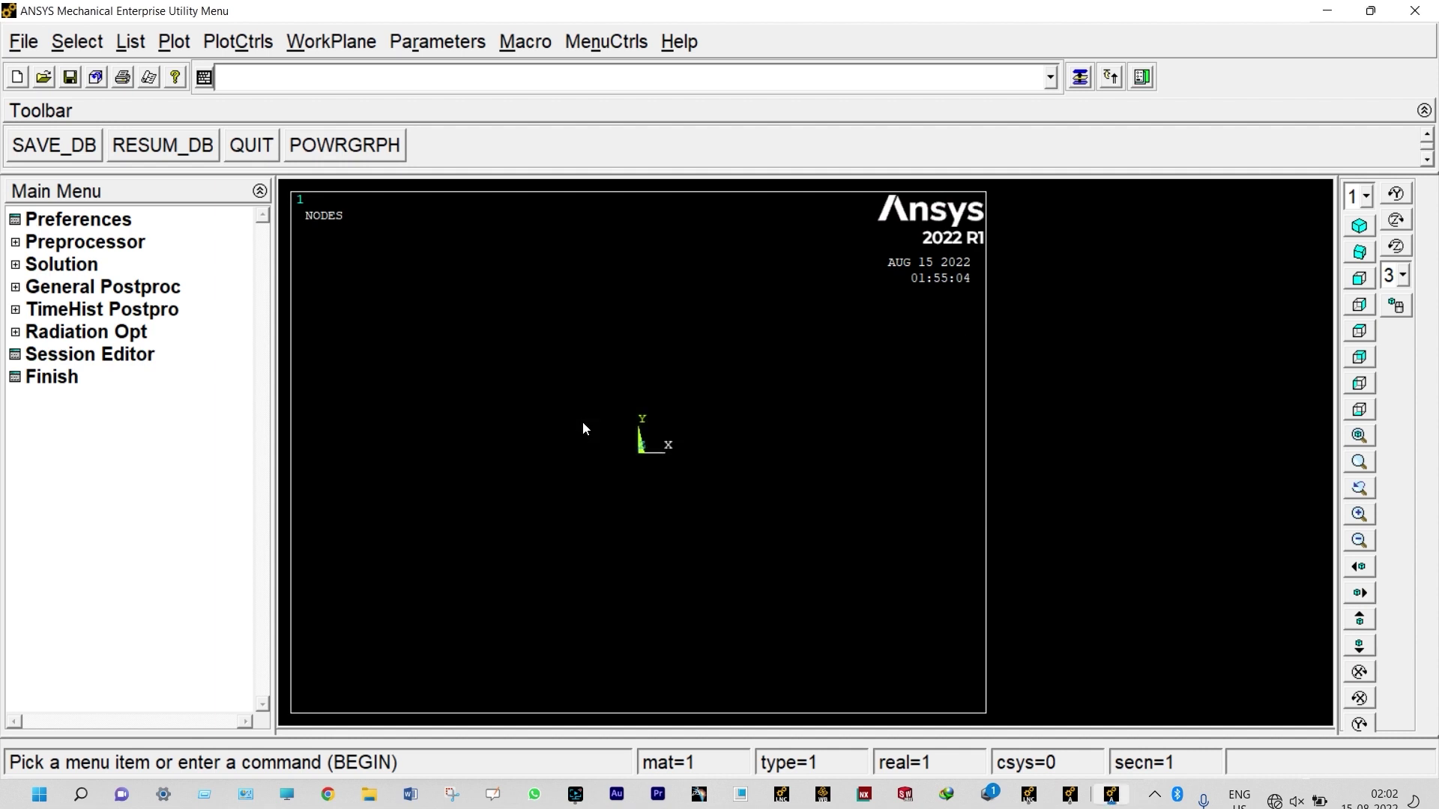
pyautogui.click(175, 43)
pyautogui.click(180, 74)
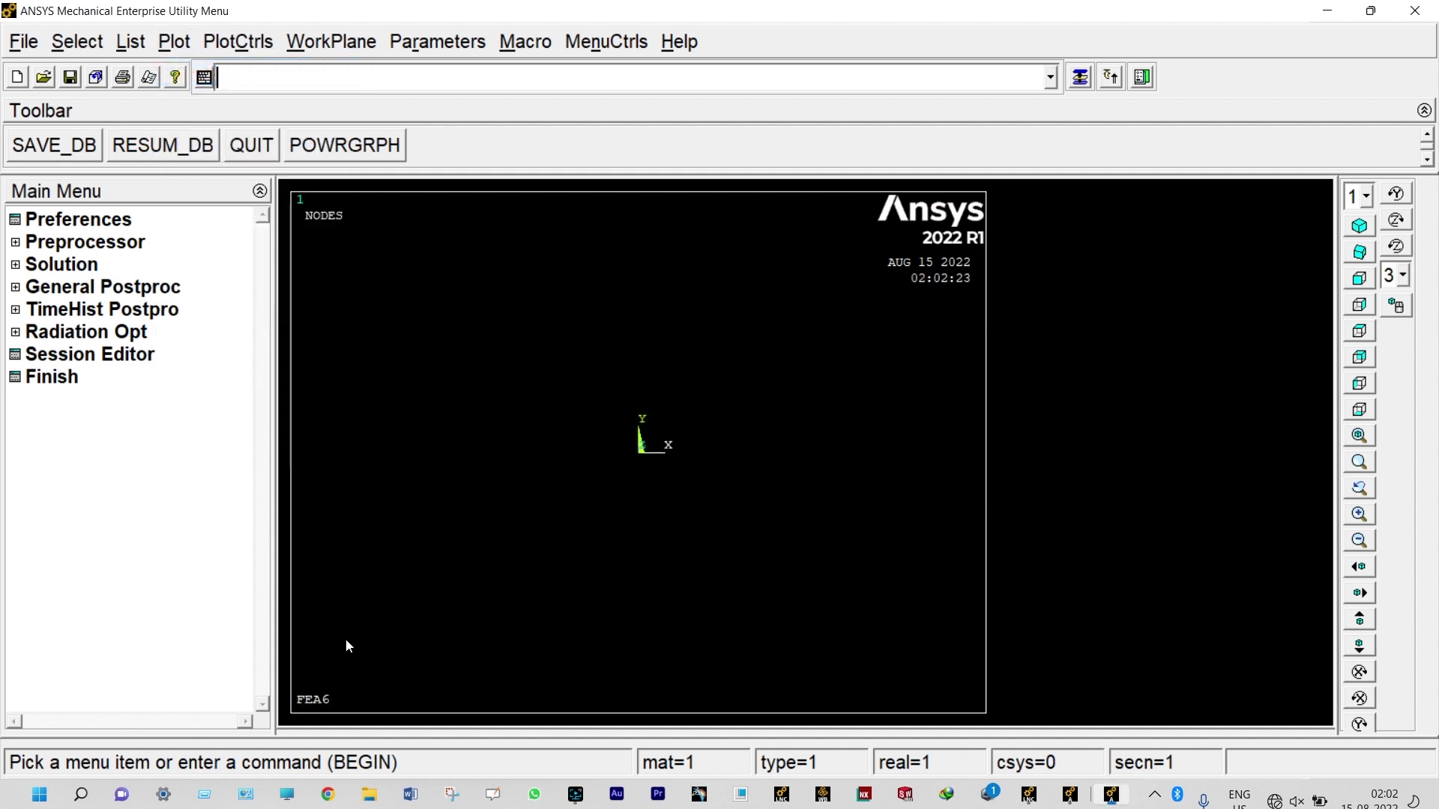
# - Set the discipline preferences to show only Structural options
pyautogui.click(112, 223)
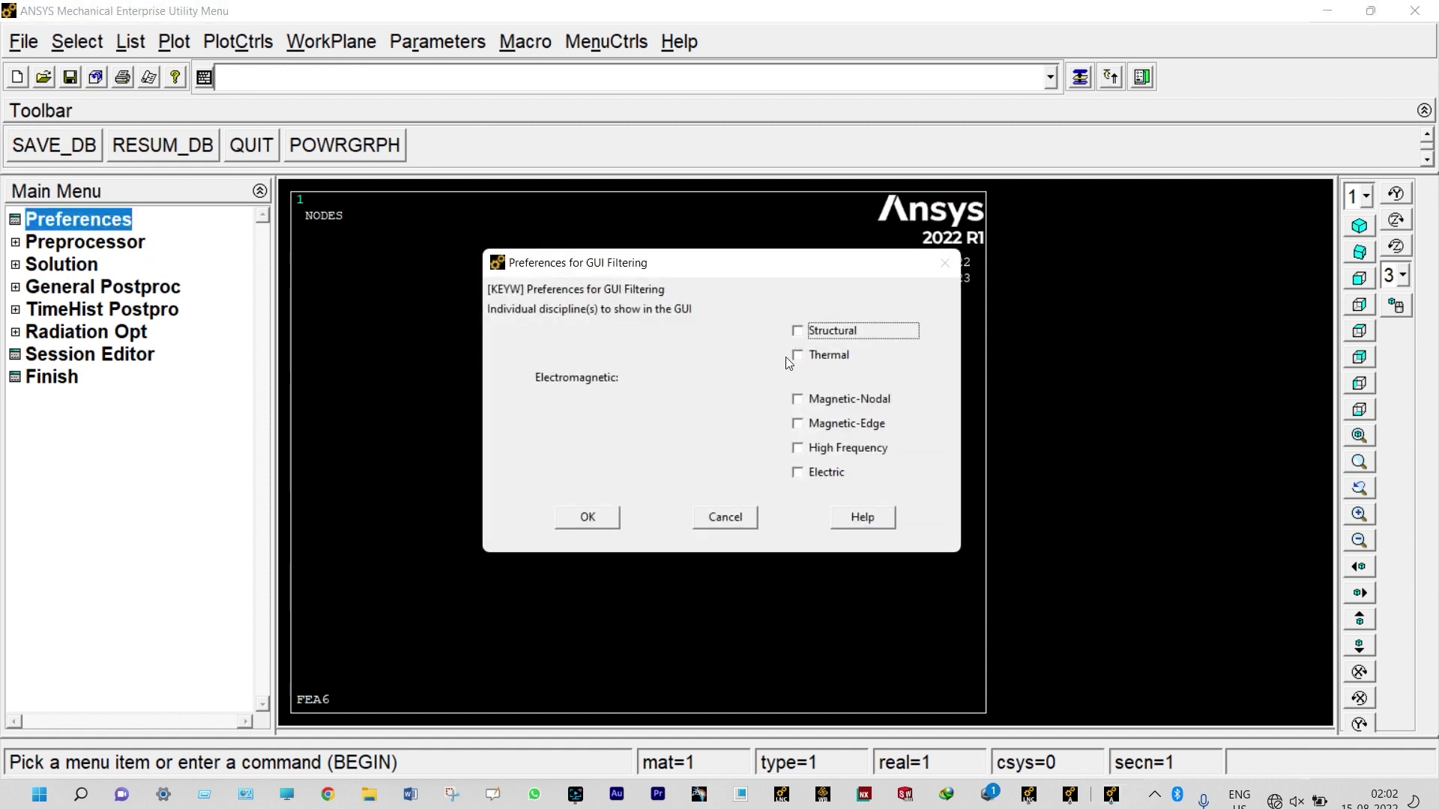
pyautogui.click(798, 332)
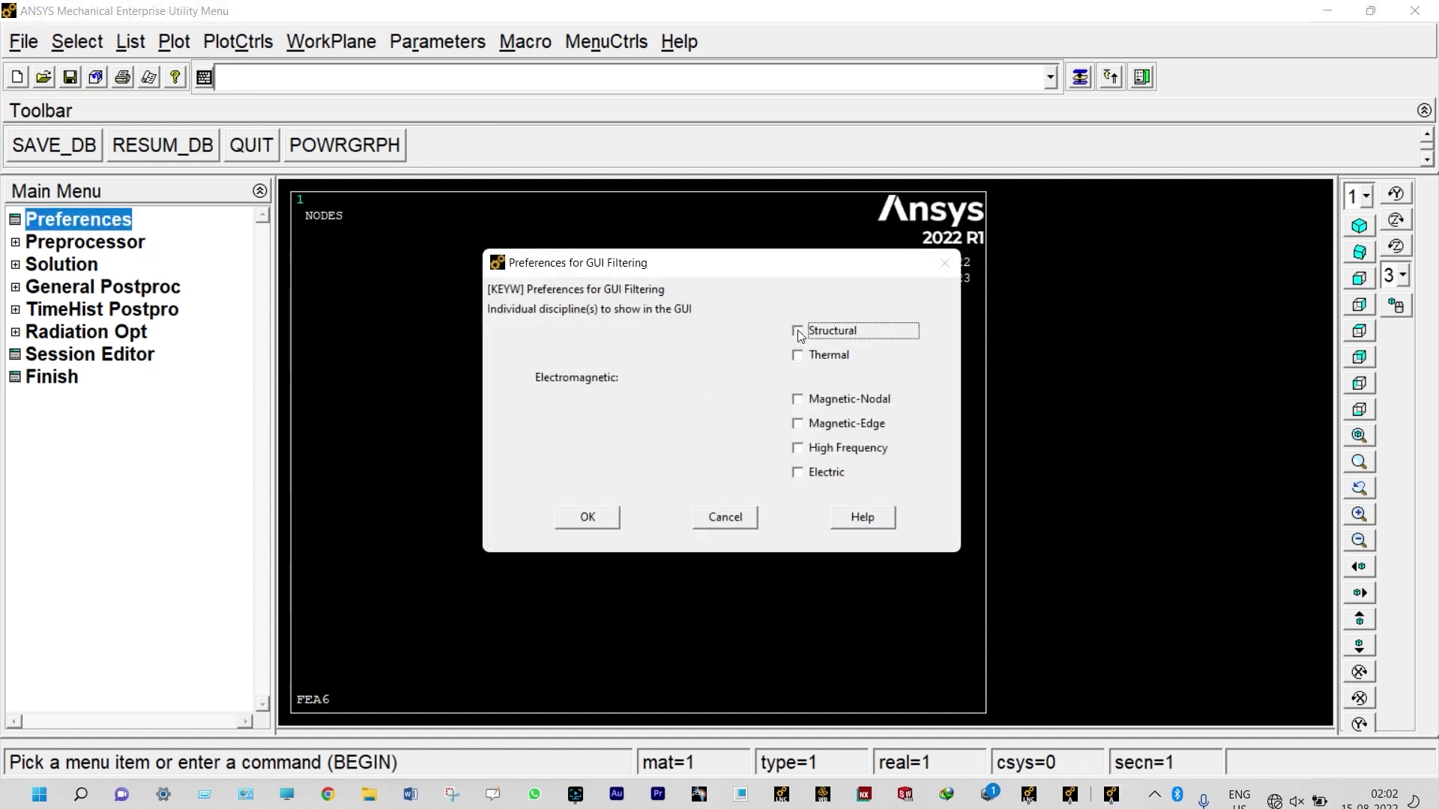
pyautogui.click(592, 517)
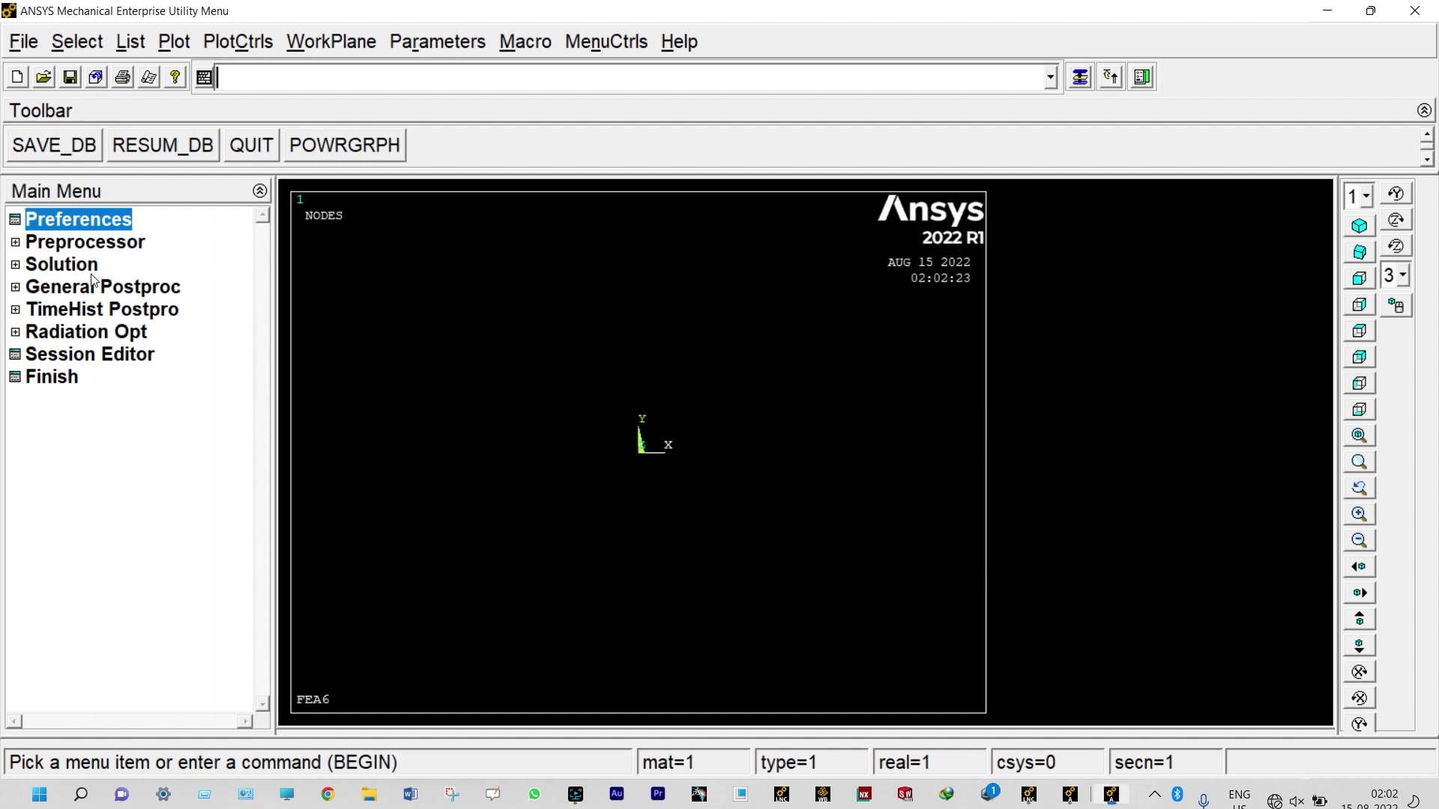
pyautogui.click(48, 242)
# - Add element type 1 as the Beam 2-node 188 (BEAM188) element
pyautogui.doubleClick(47, 242)
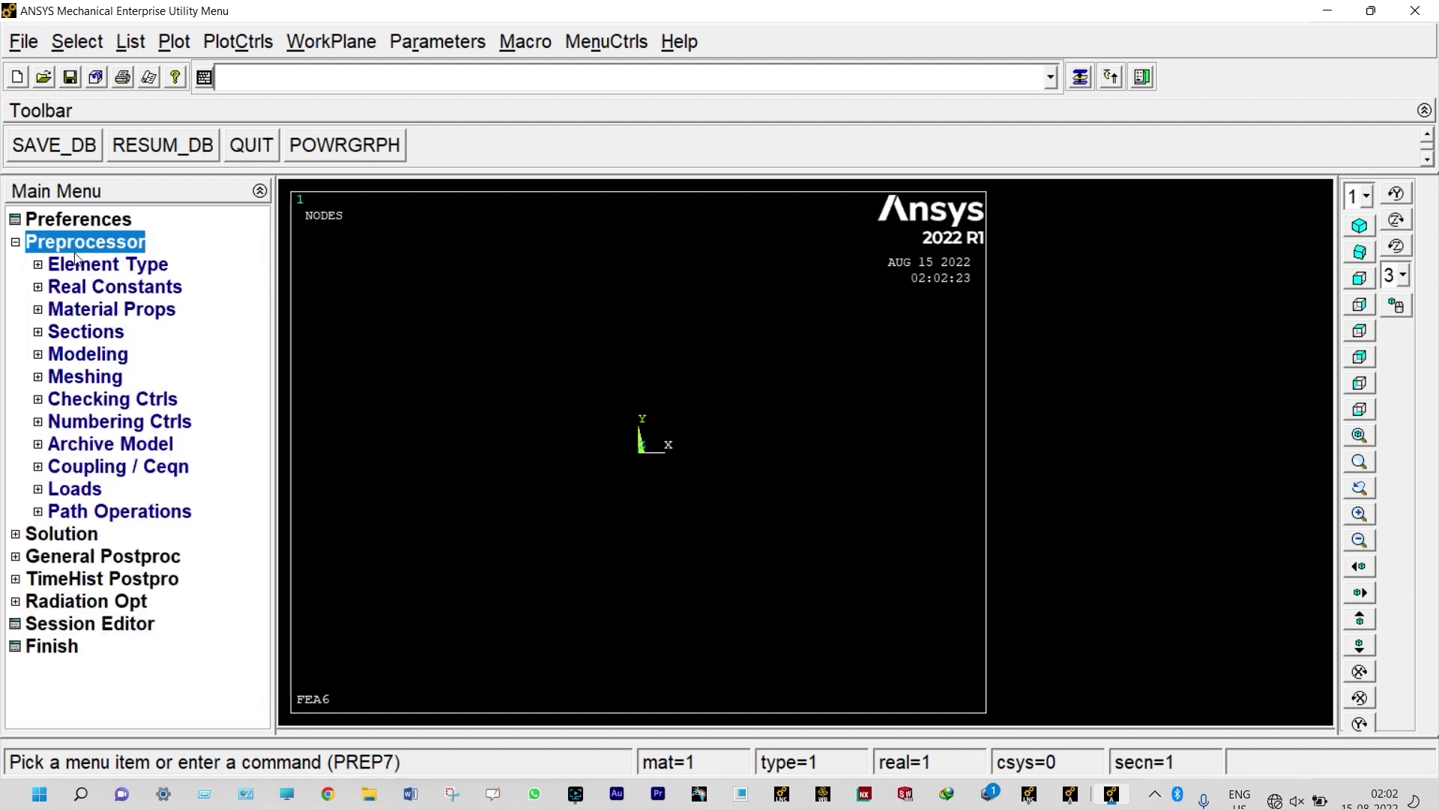
pyautogui.doubleClick(102, 267)
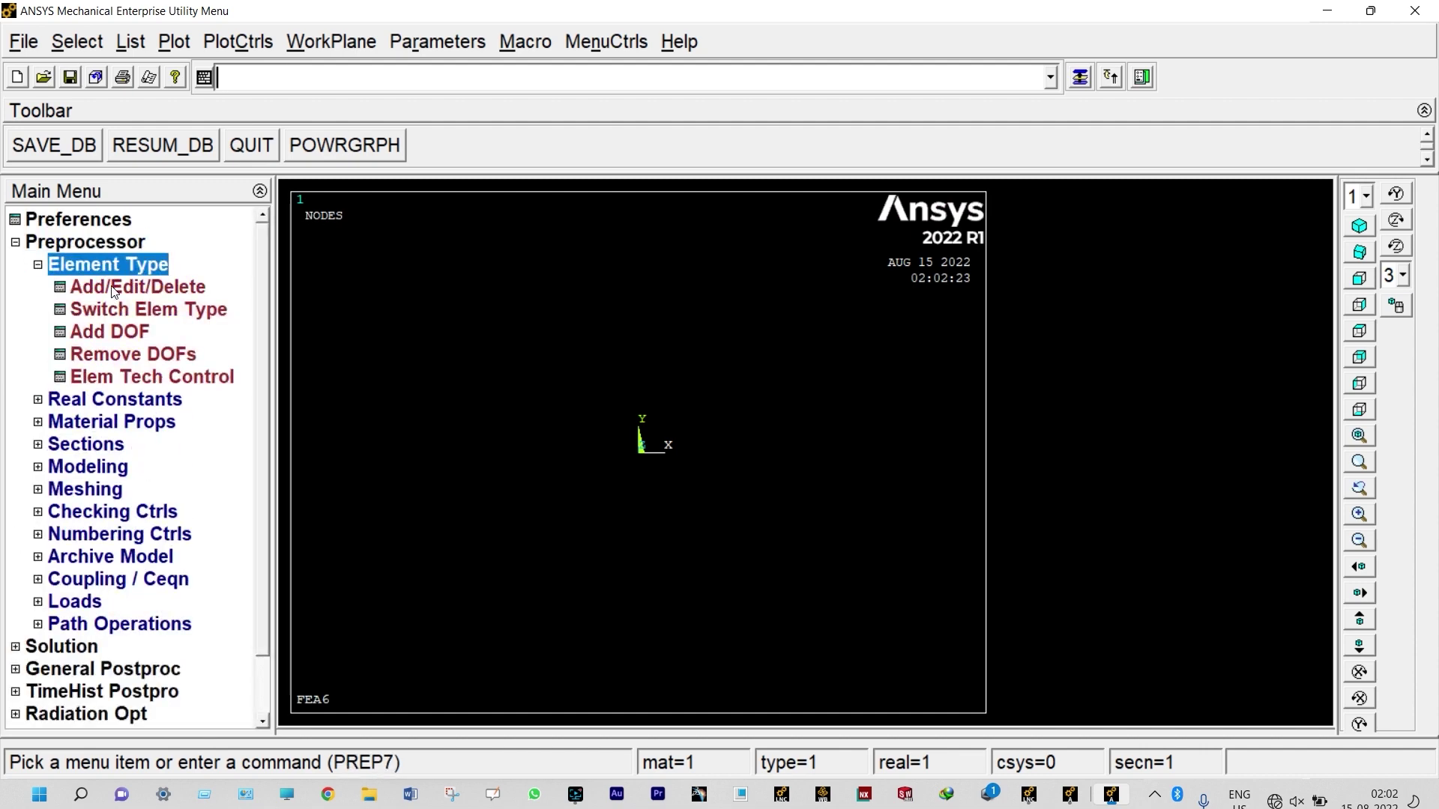
pyautogui.click(114, 289)
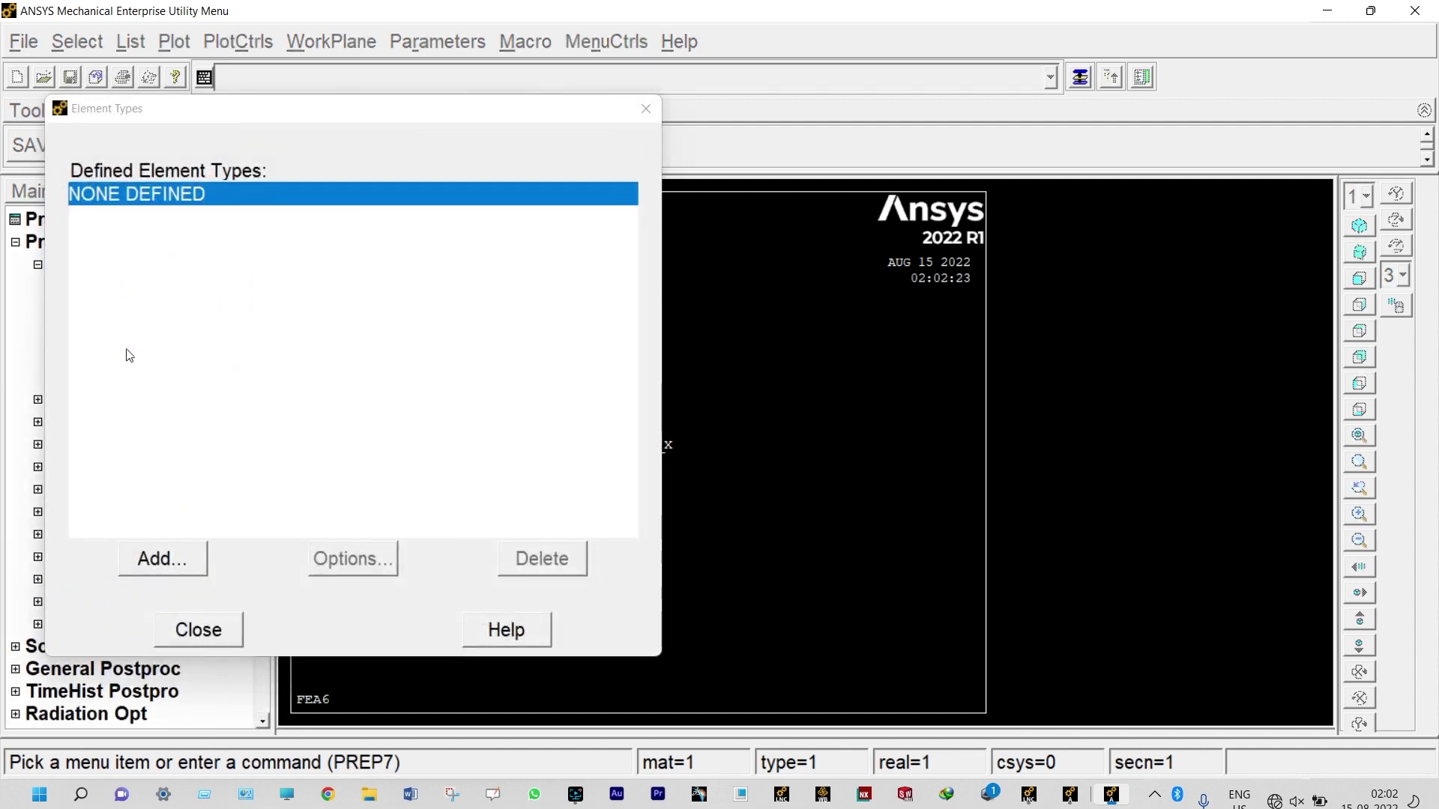
pyautogui.click(183, 562)
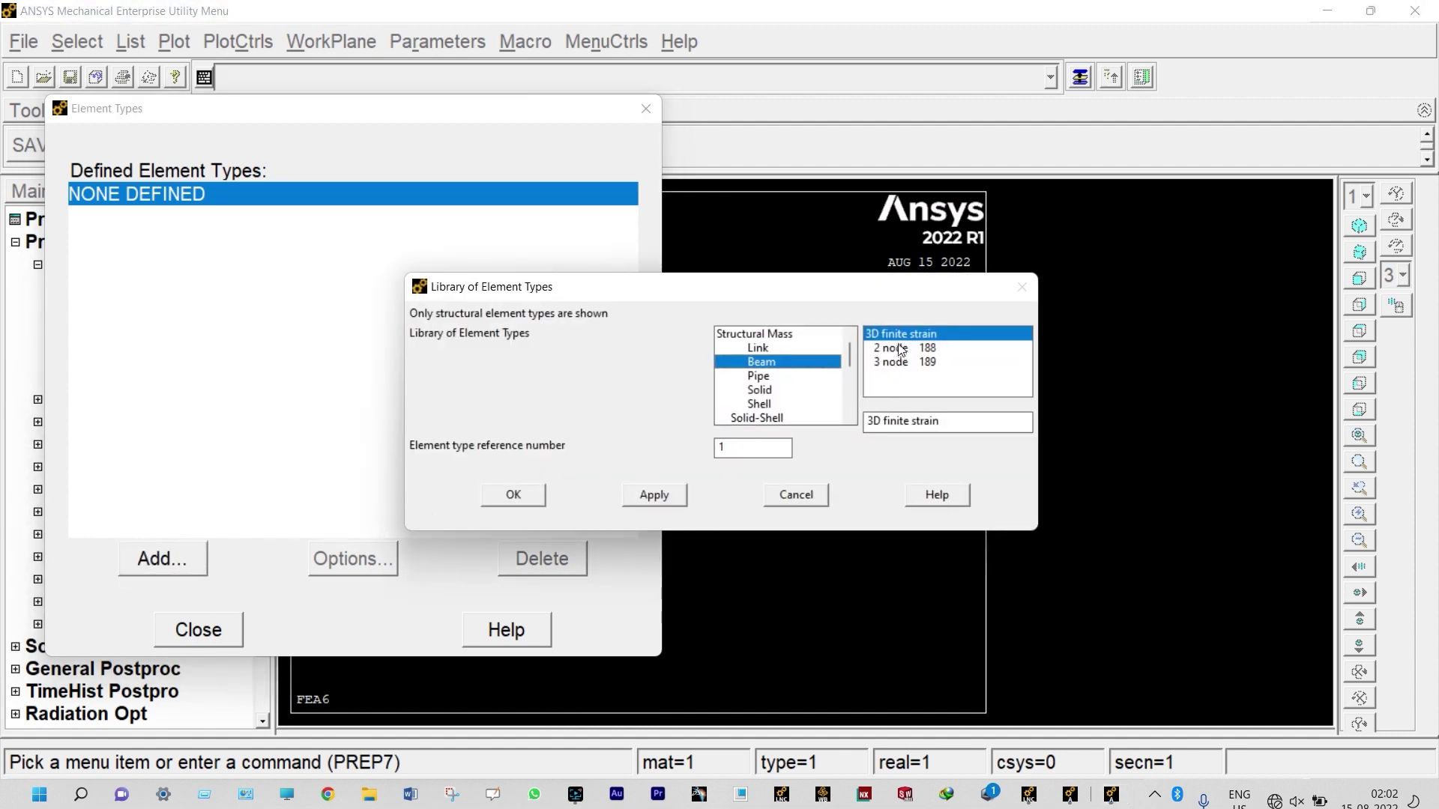
pyautogui.click(517, 499)
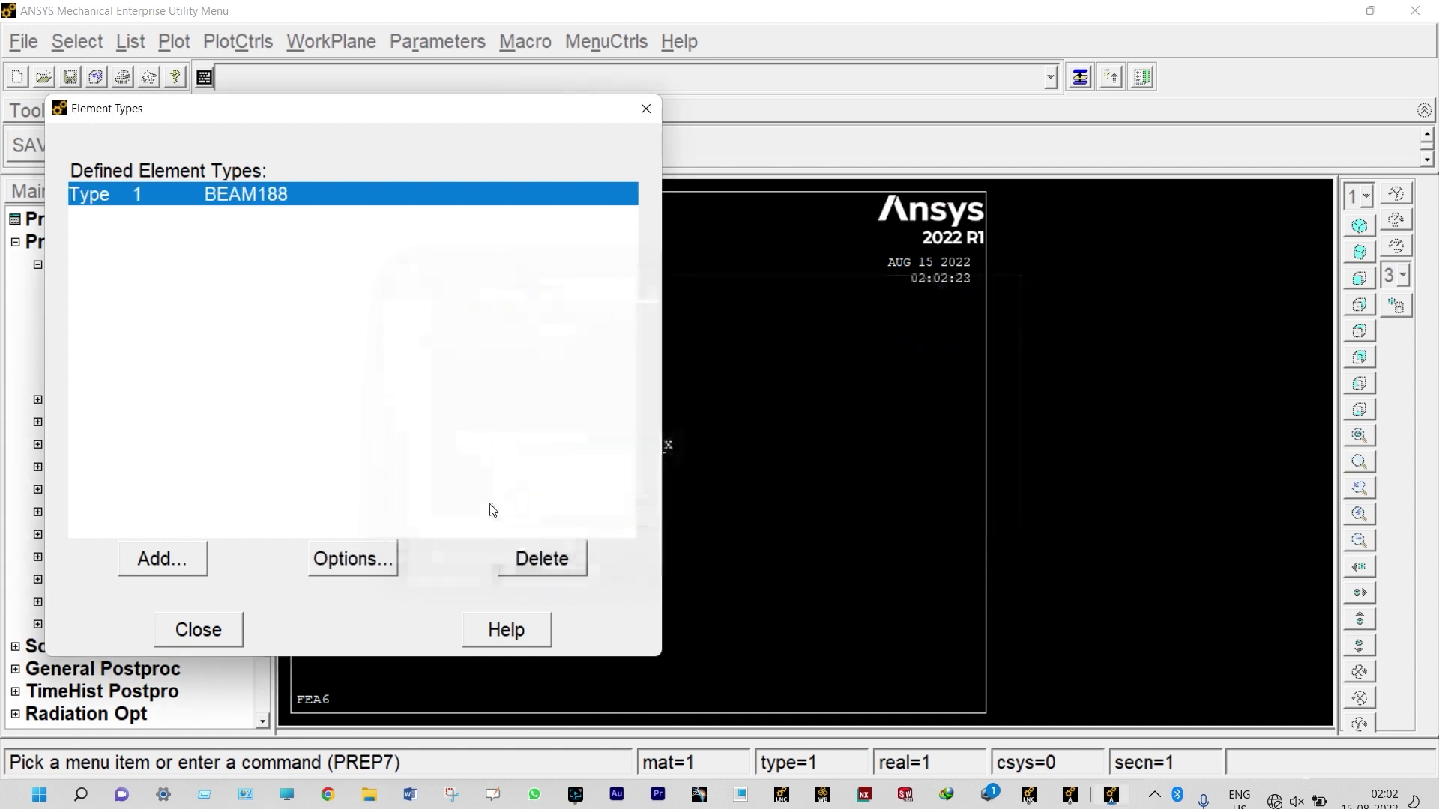
pyautogui.click(213, 634)
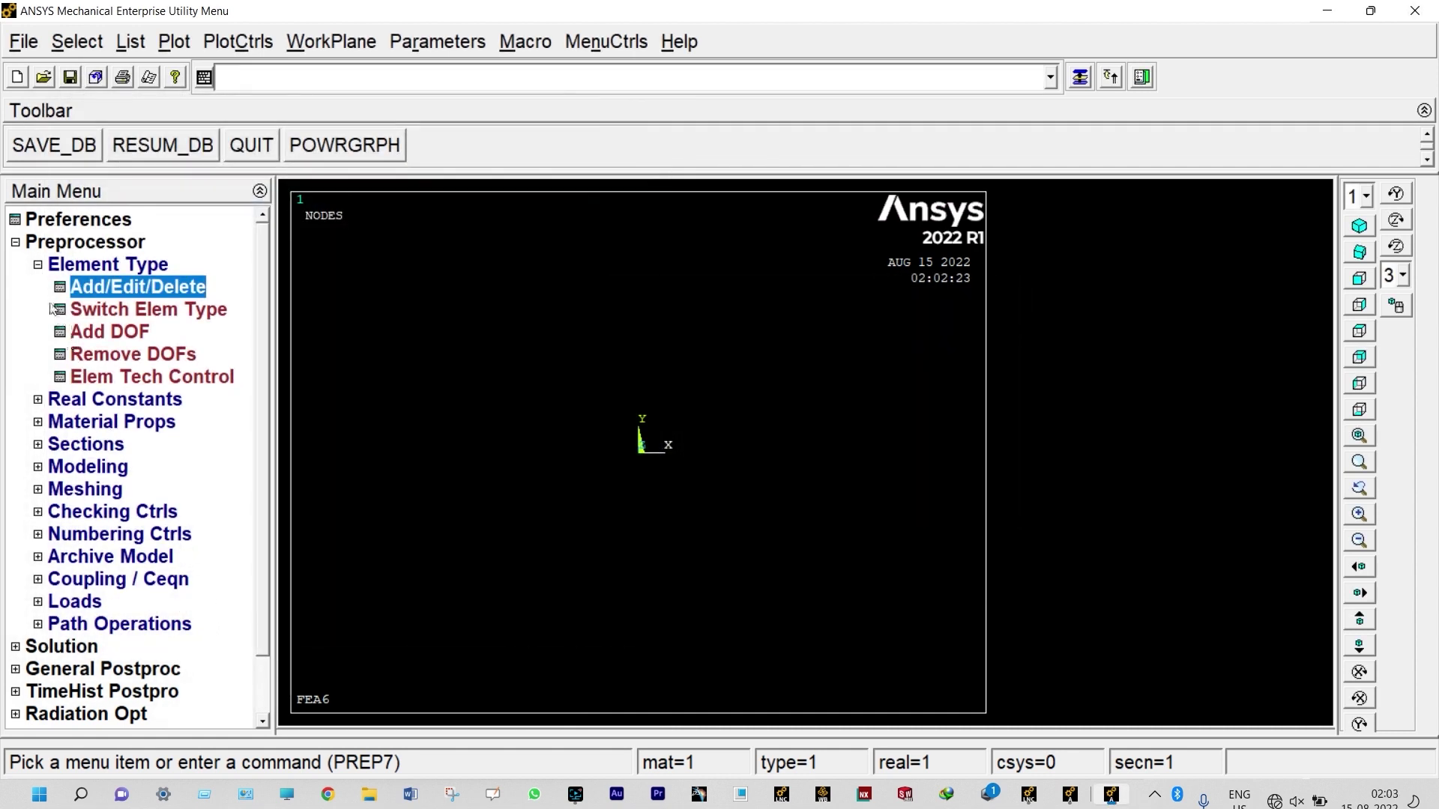
# - Give material 1 linear isotropic elasticity with EX 2.068E11 and PRXY 0.3
pyautogui.click(38, 265)
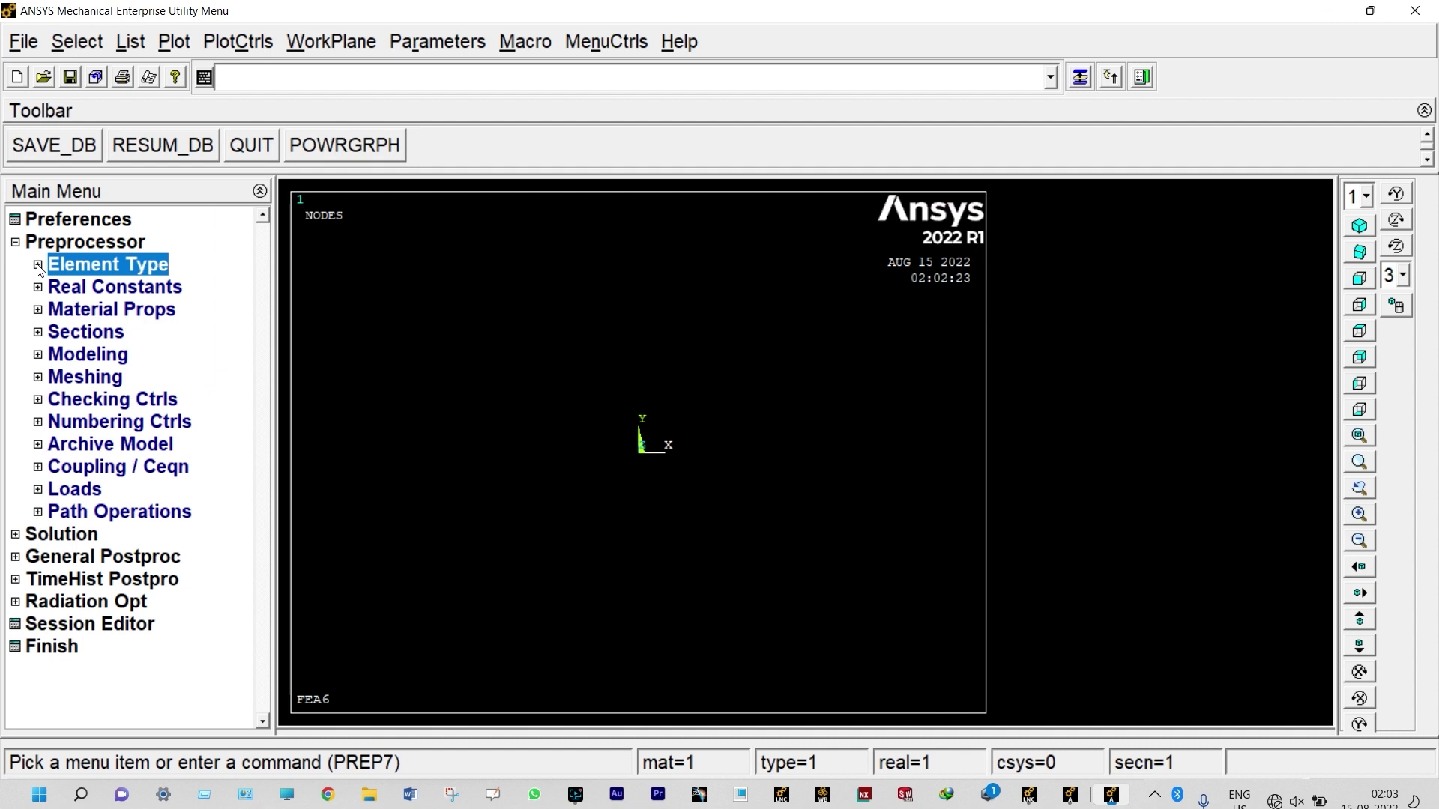
pyautogui.click(52, 312)
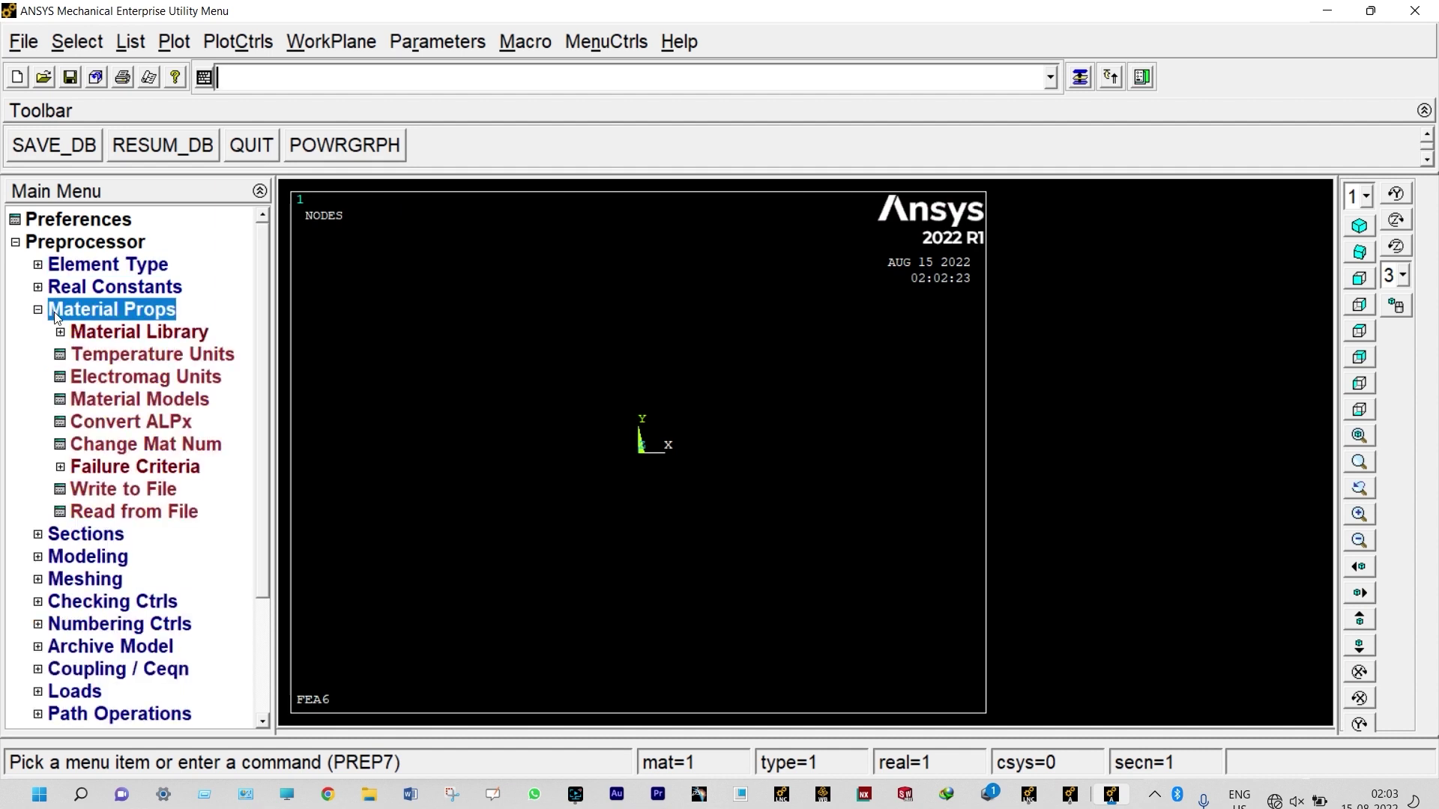
pyautogui.doubleClick(114, 399)
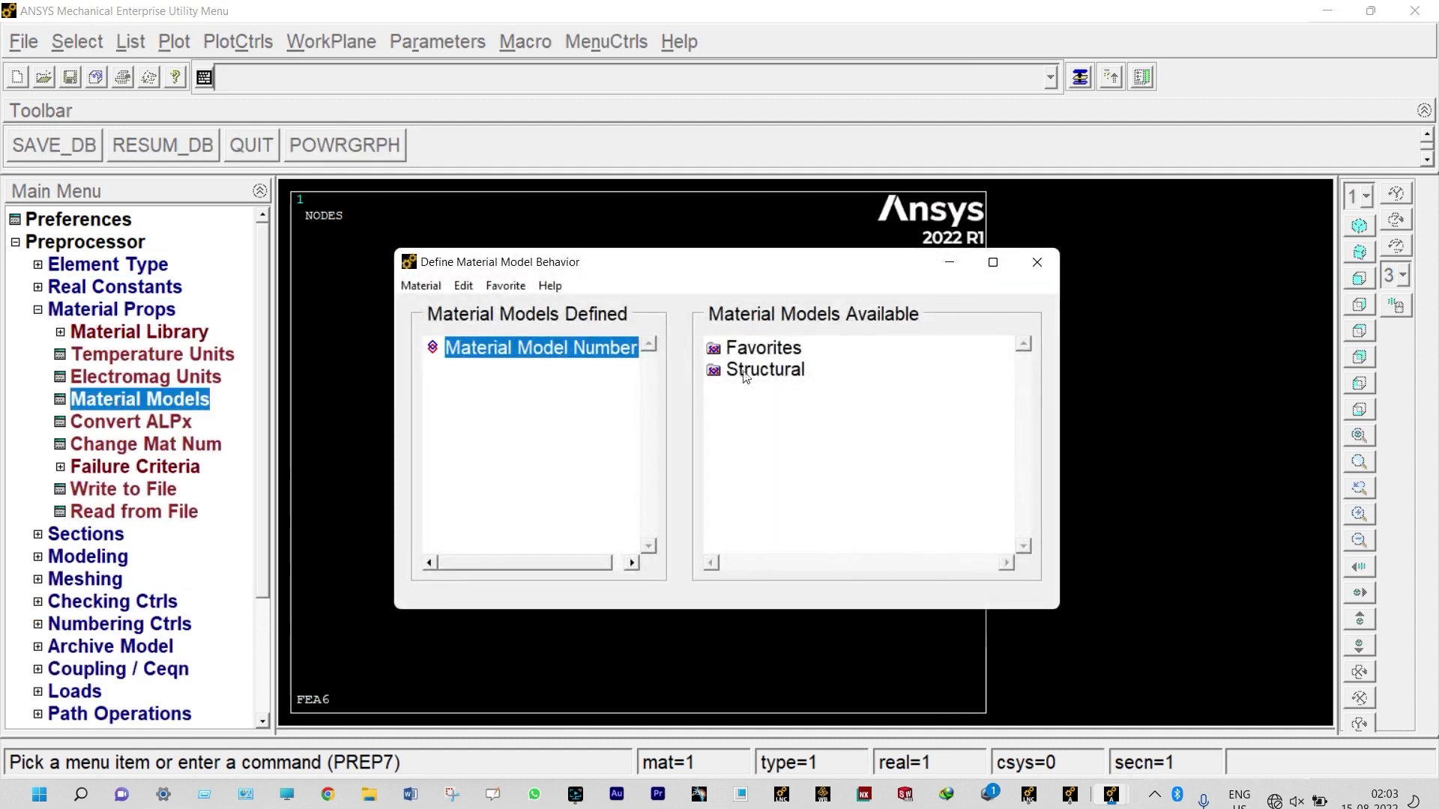
pyautogui.doubleClick(763, 370)
pyautogui.doubleClick(779, 390)
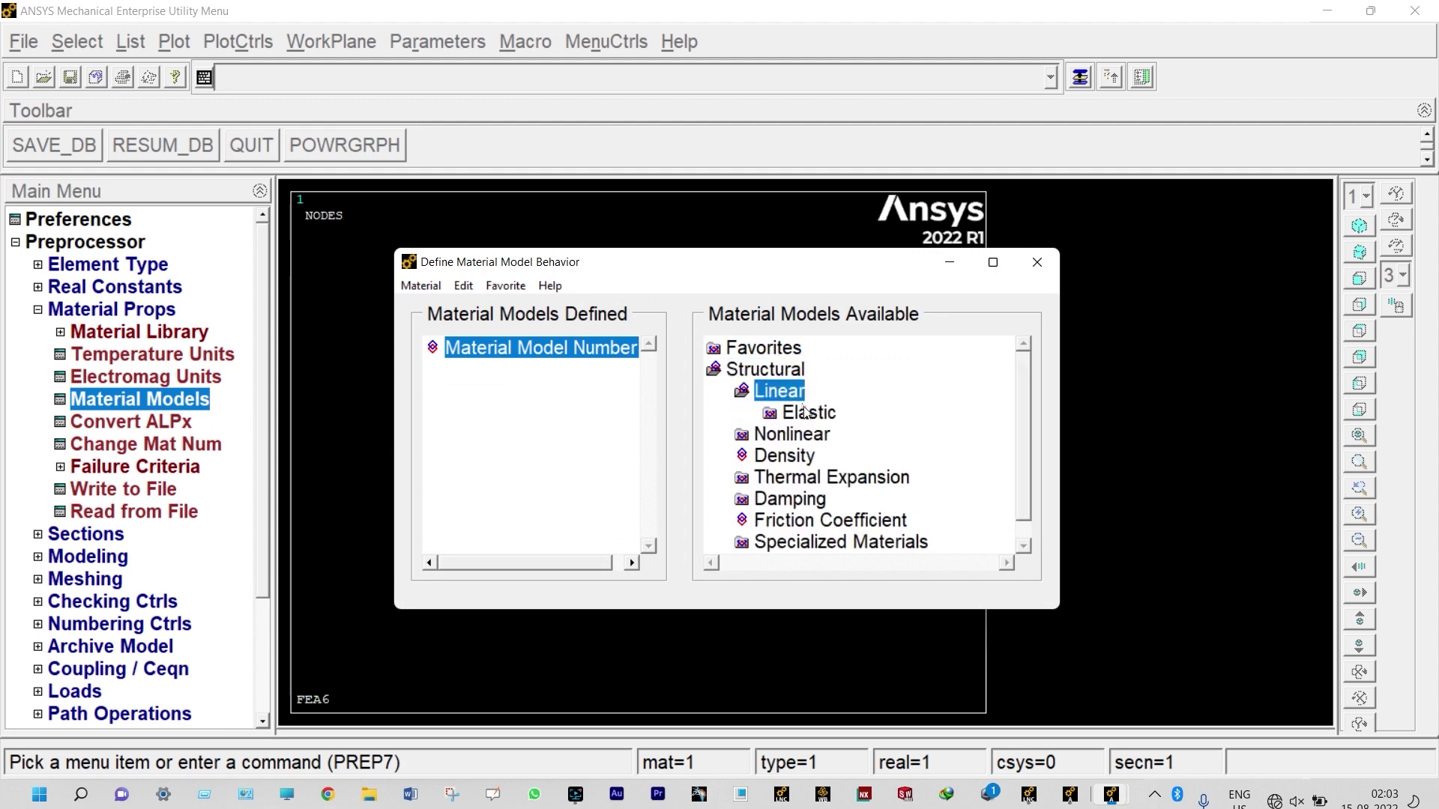
pyautogui.doubleClick(803, 412)
pyautogui.doubleClick(840, 440)
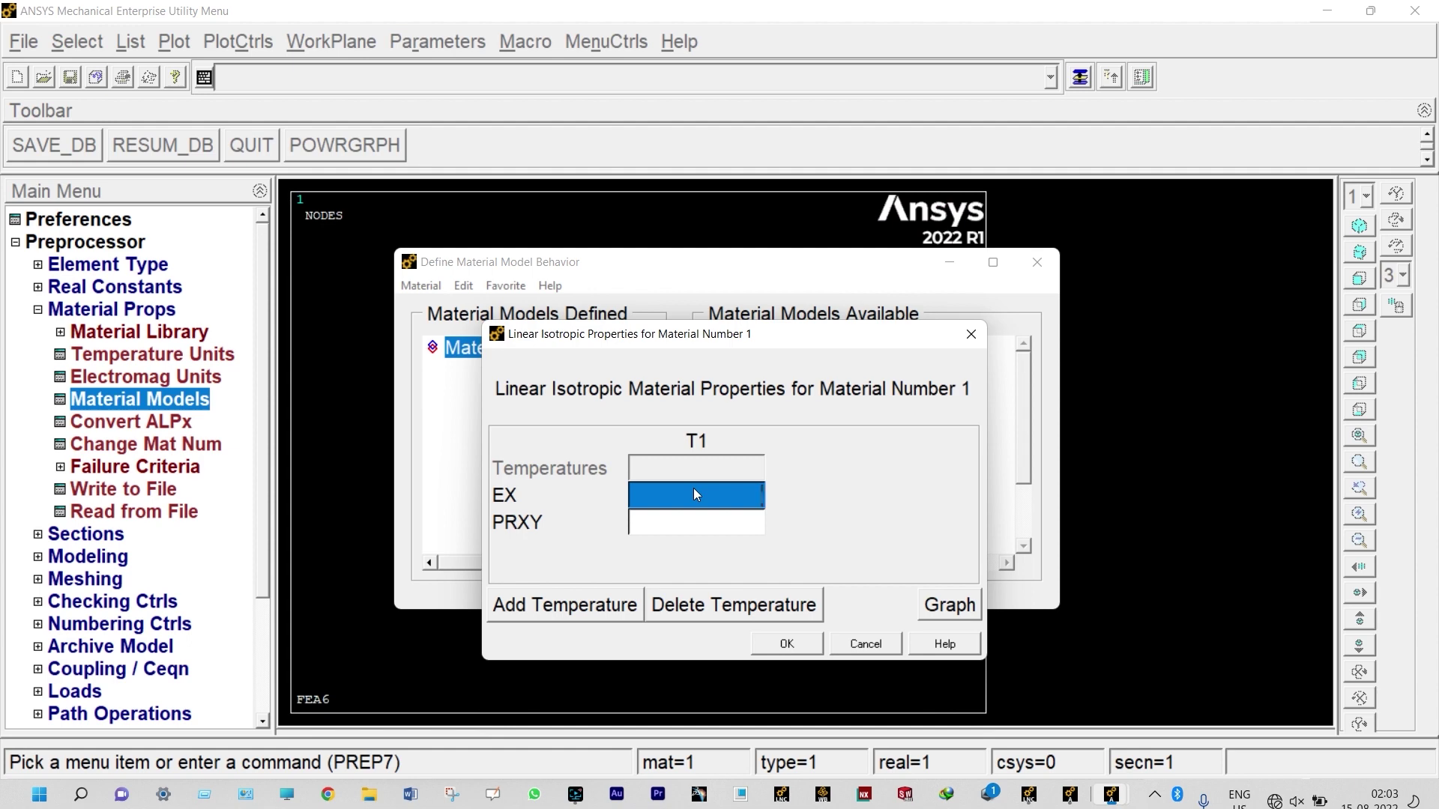
pyautogui.write('2')
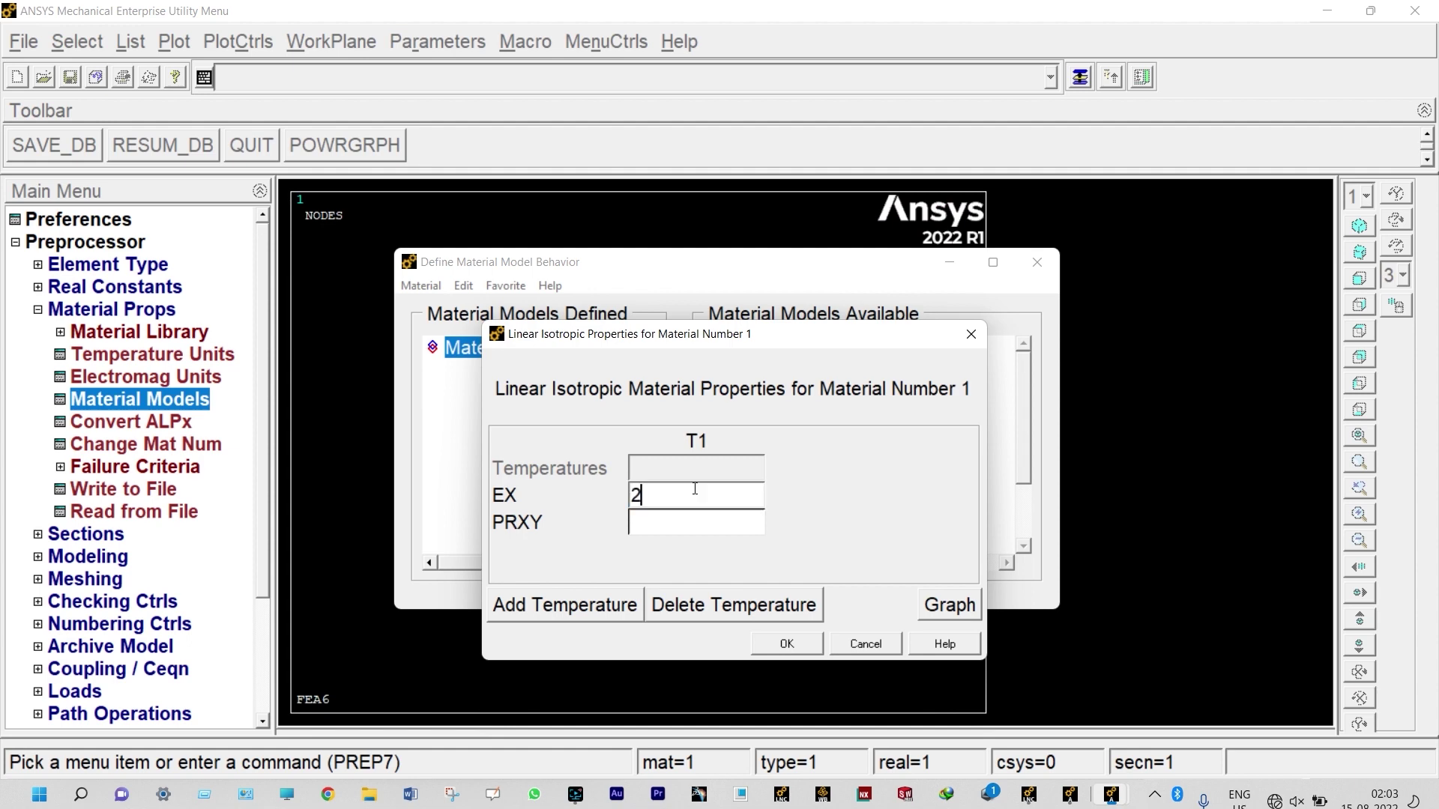
pyautogui.write('.068E11')
pyautogui.click(695, 522)
pyautogui.write('0.3')
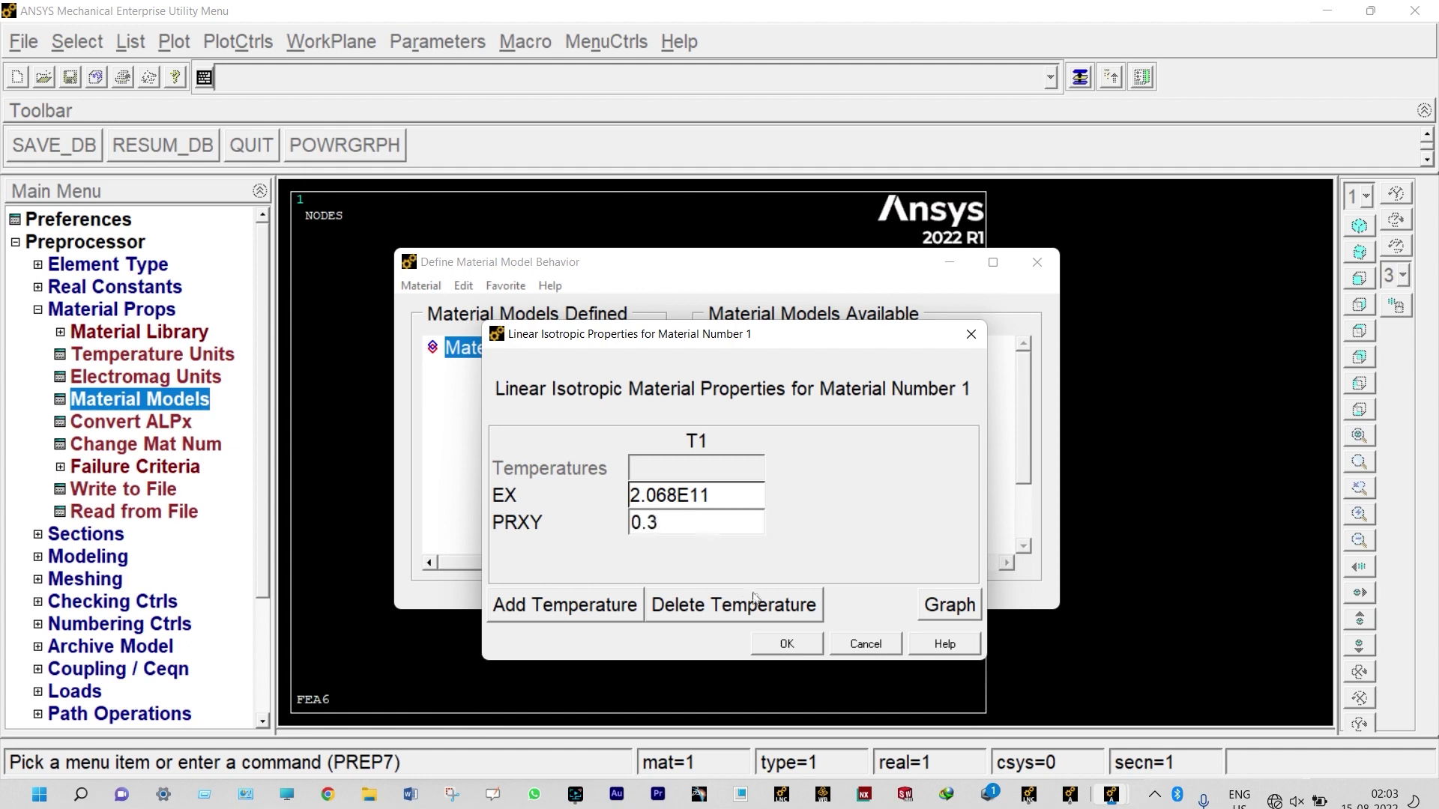
pyautogui.click(773, 638)
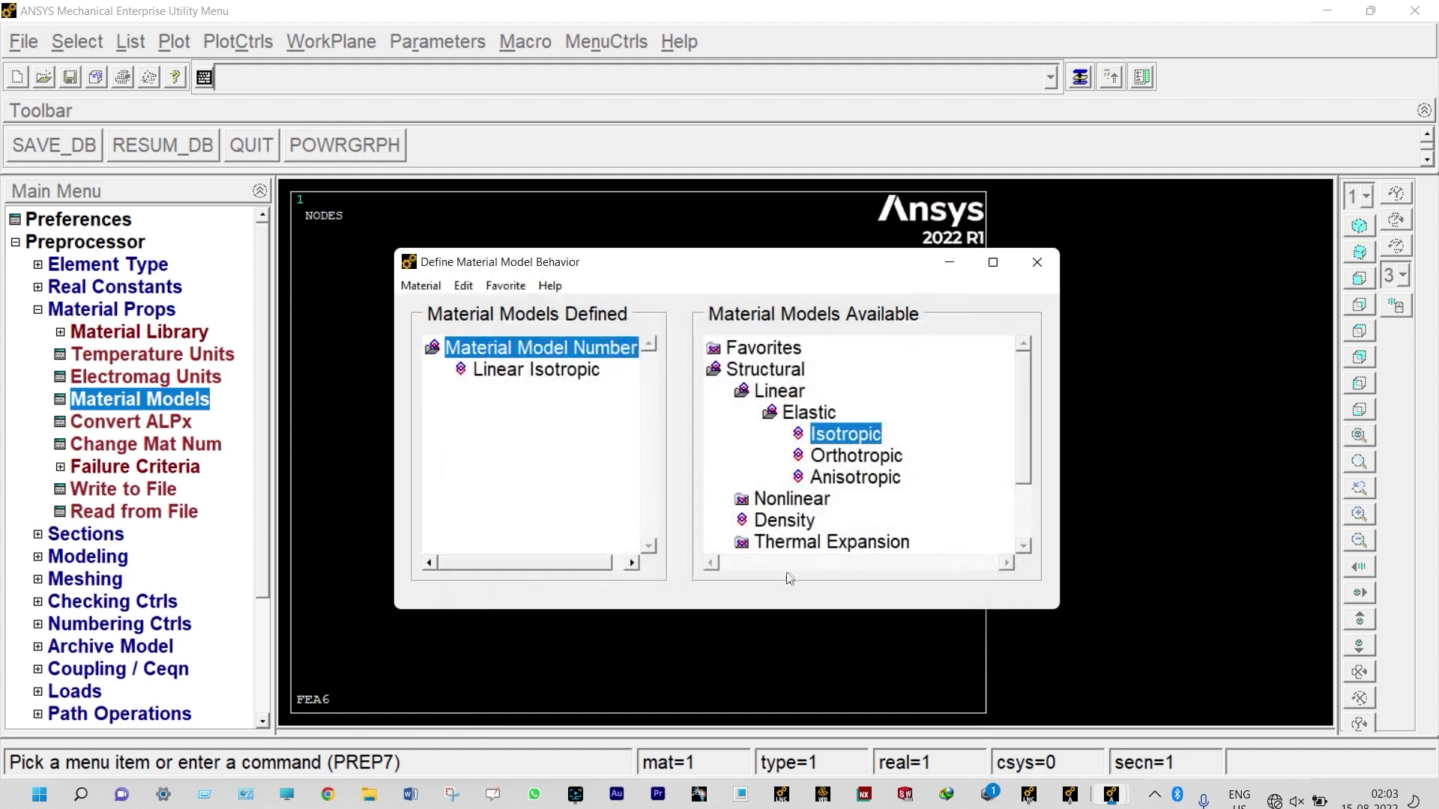
# - Add a density of 7830 to material 1
pyautogui.click(791, 519)
pyautogui.doubleClick(790, 521)
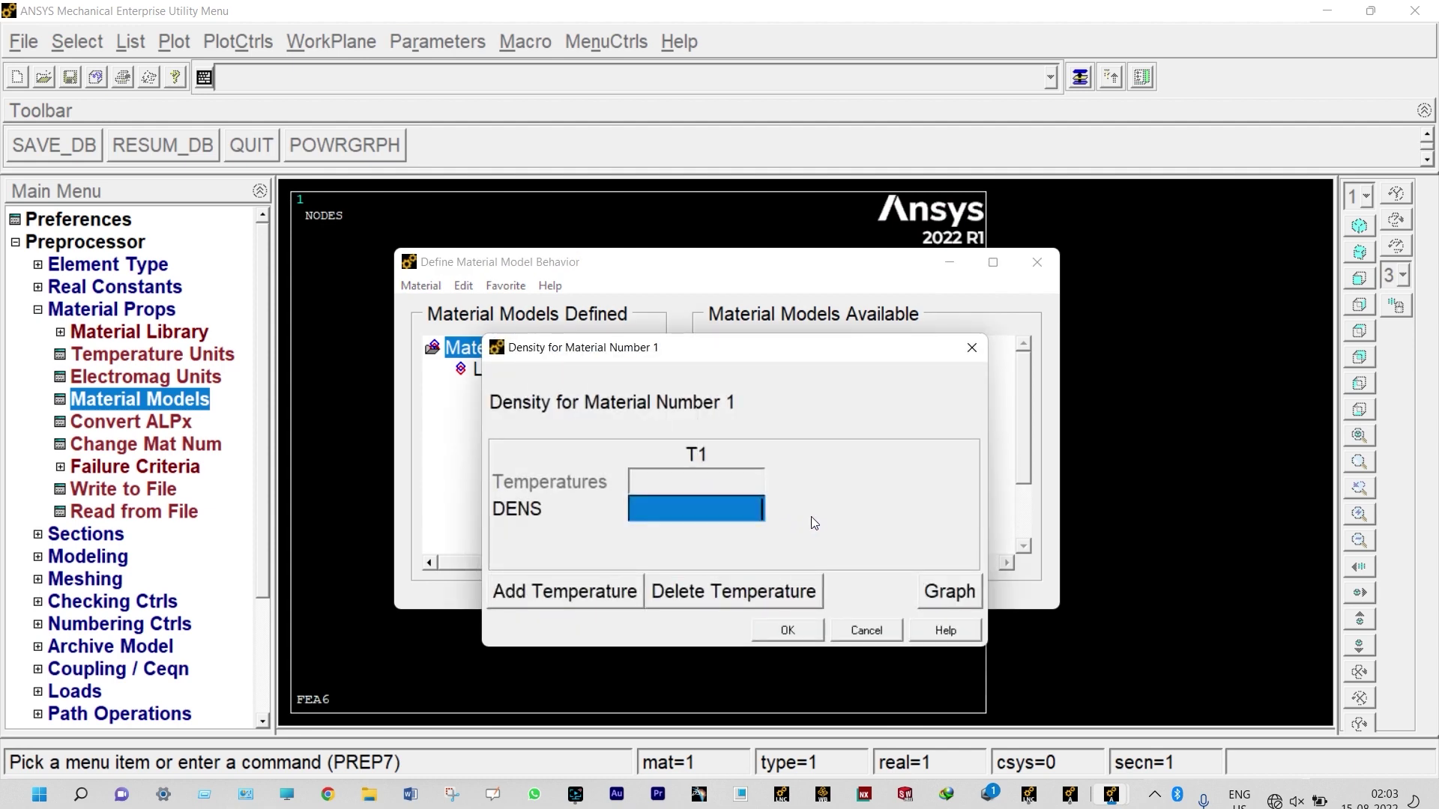
pyautogui.write('7830')
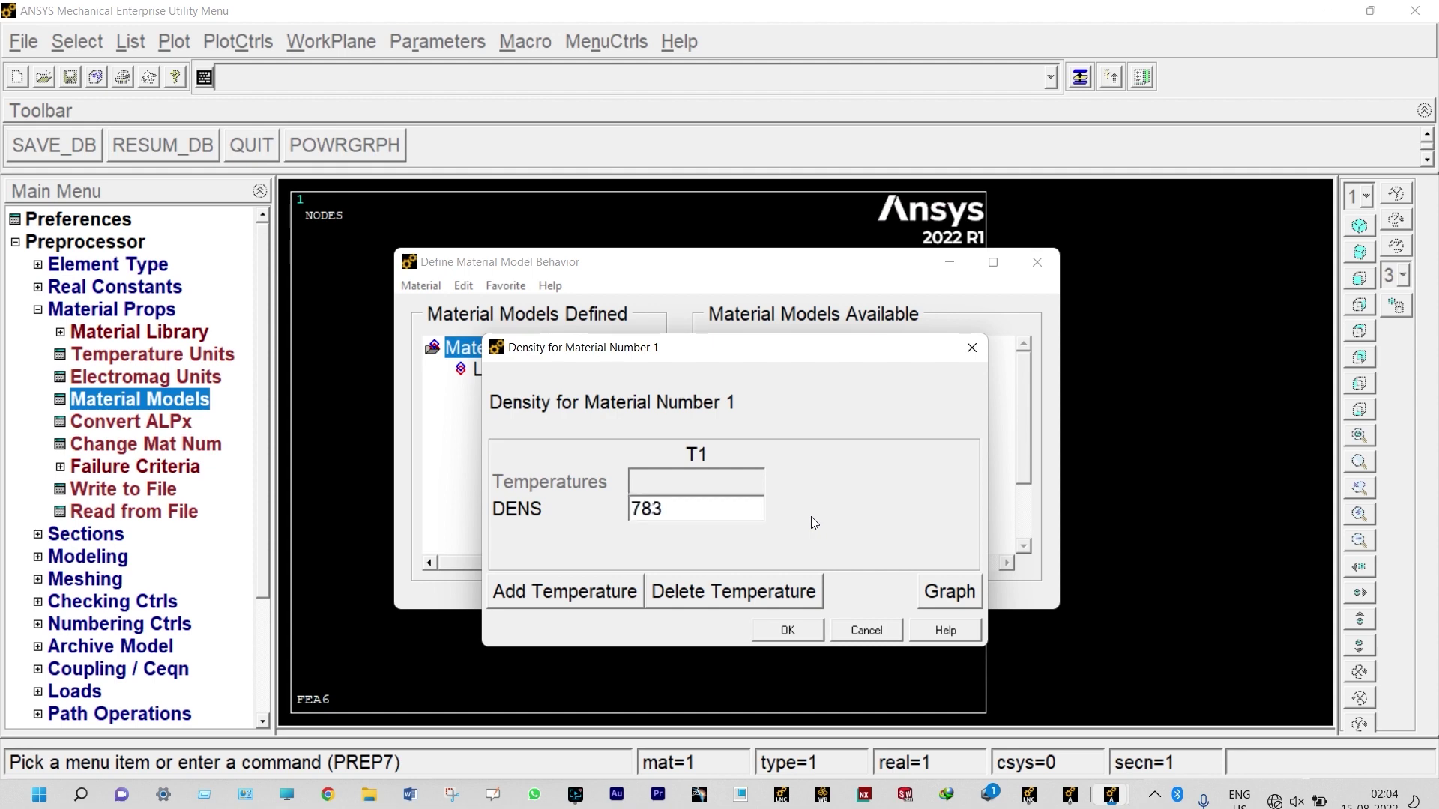
pyautogui.click(788, 626)
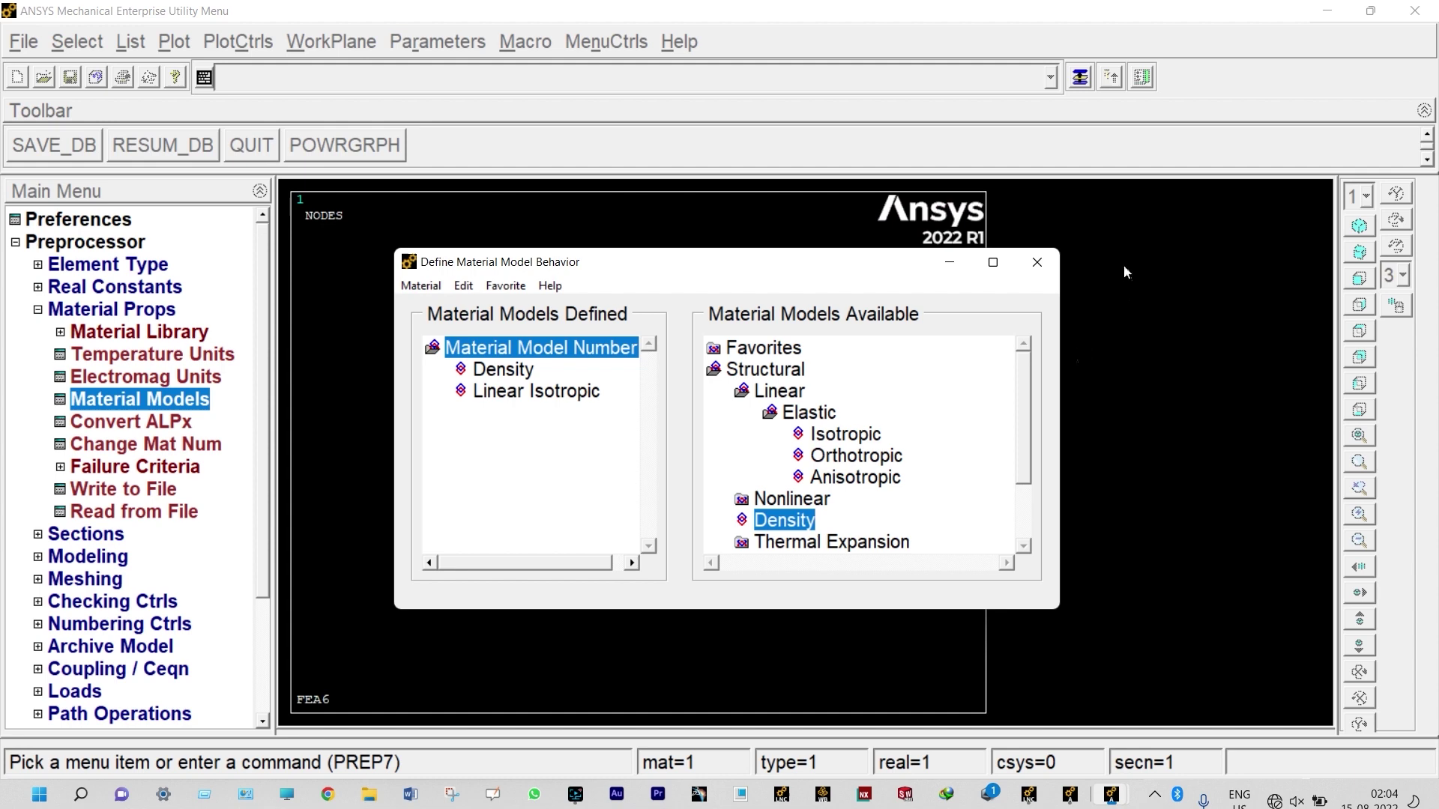
pyautogui.click(1037, 262)
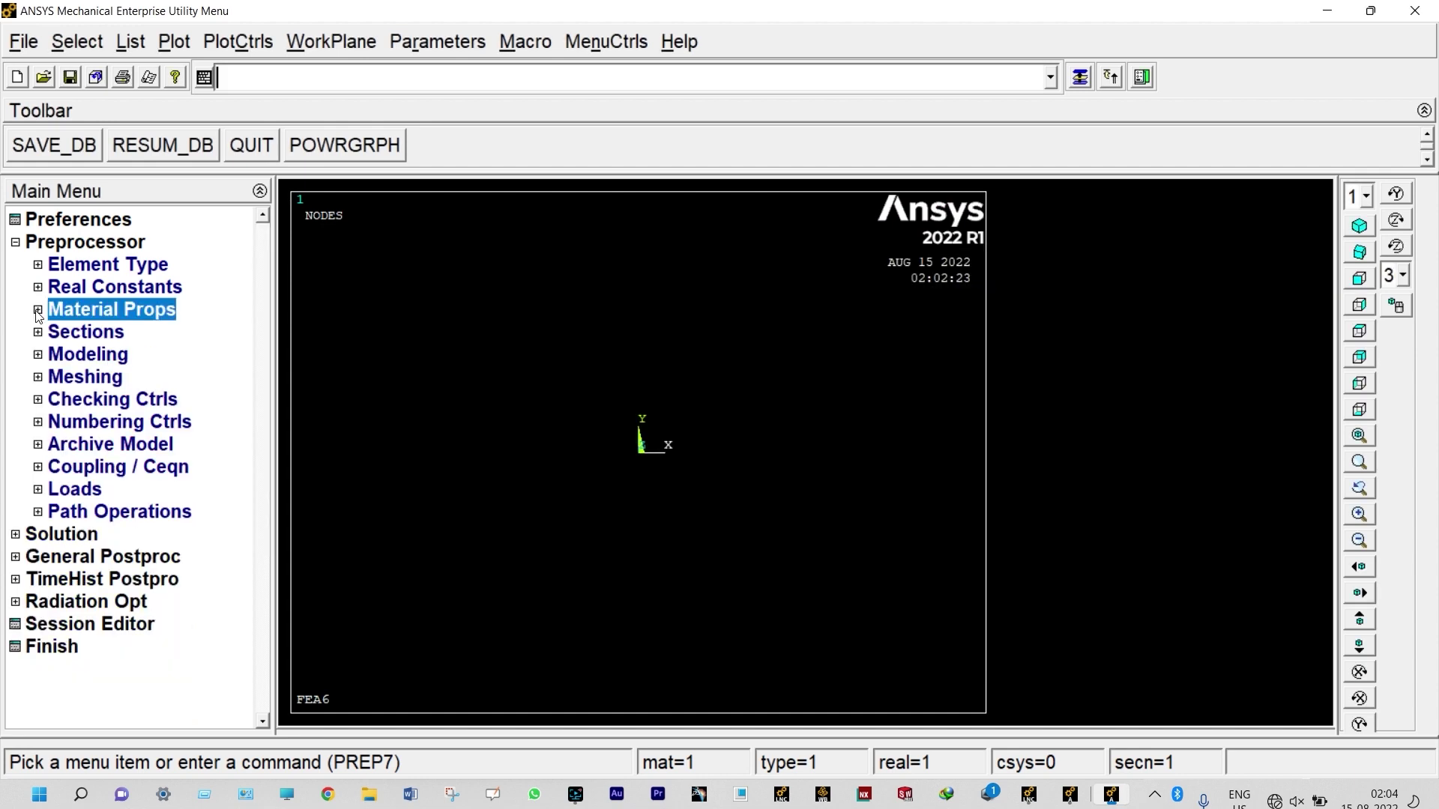
# - Define beam section 1 as a rectangle with B 0.01 and H 0.01
pyautogui.click(79, 334)
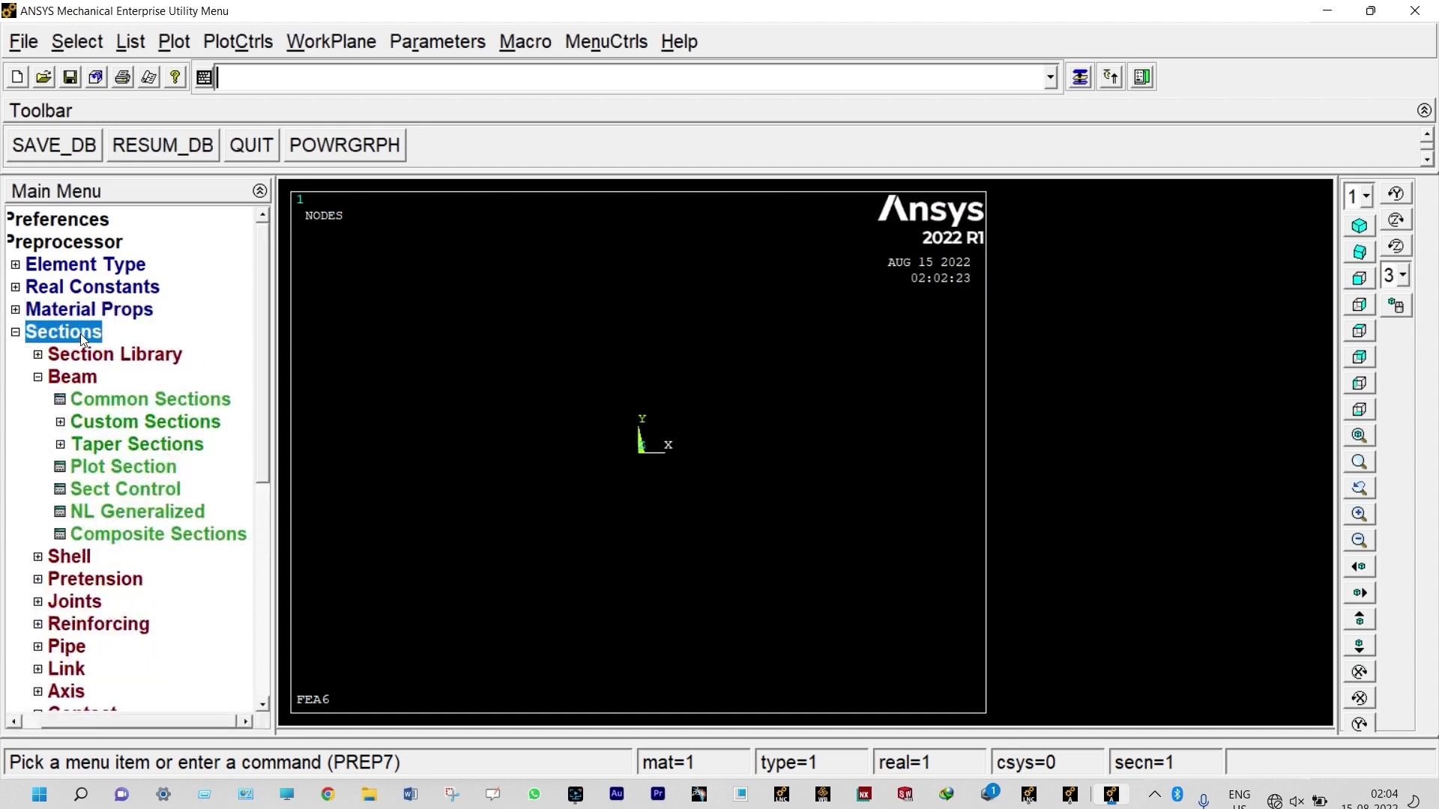
pyautogui.click(116, 400)
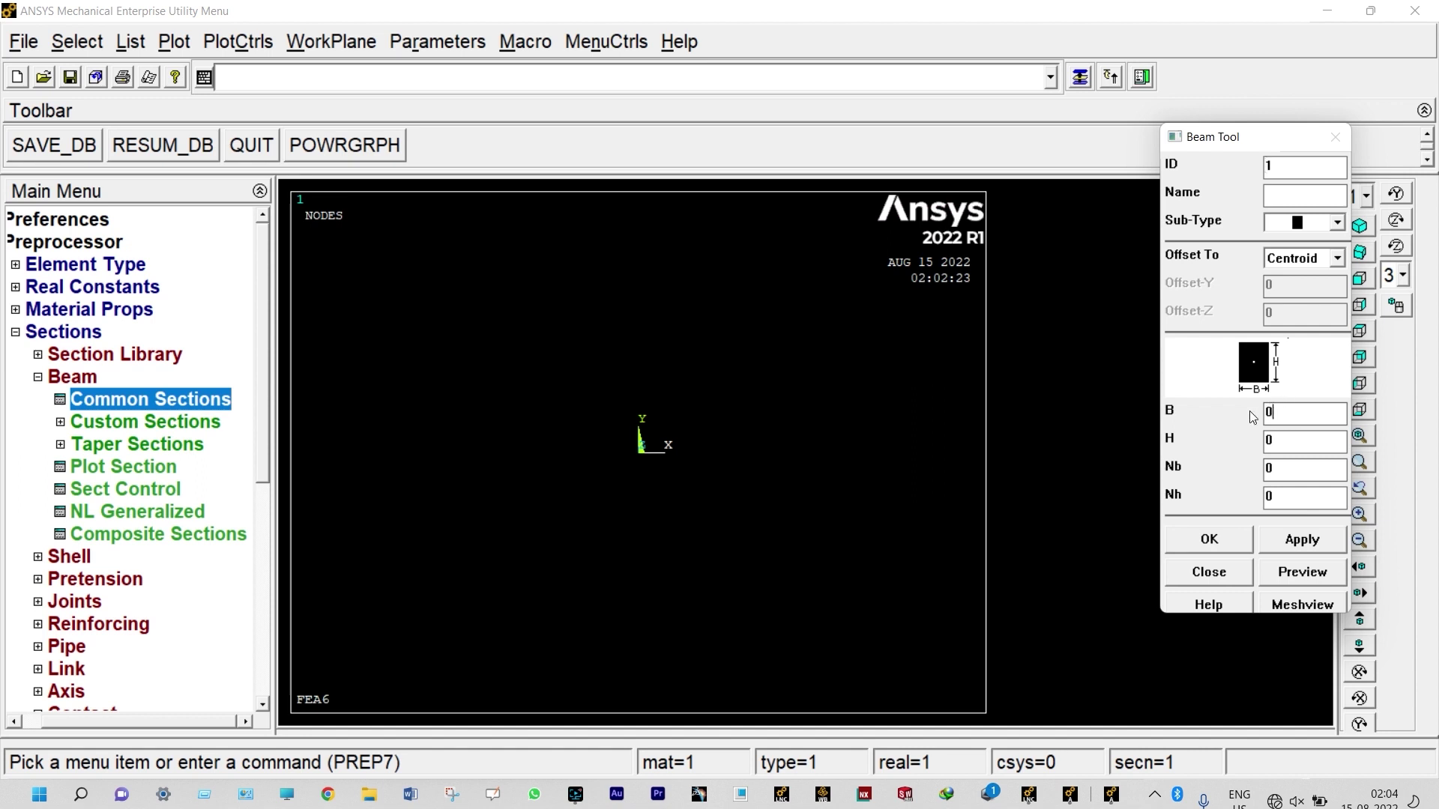
pyautogui.write('.01')
pyautogui.click(1277, 441)
pyautogui.write('.01')
pyautogui.click(1221, 529)
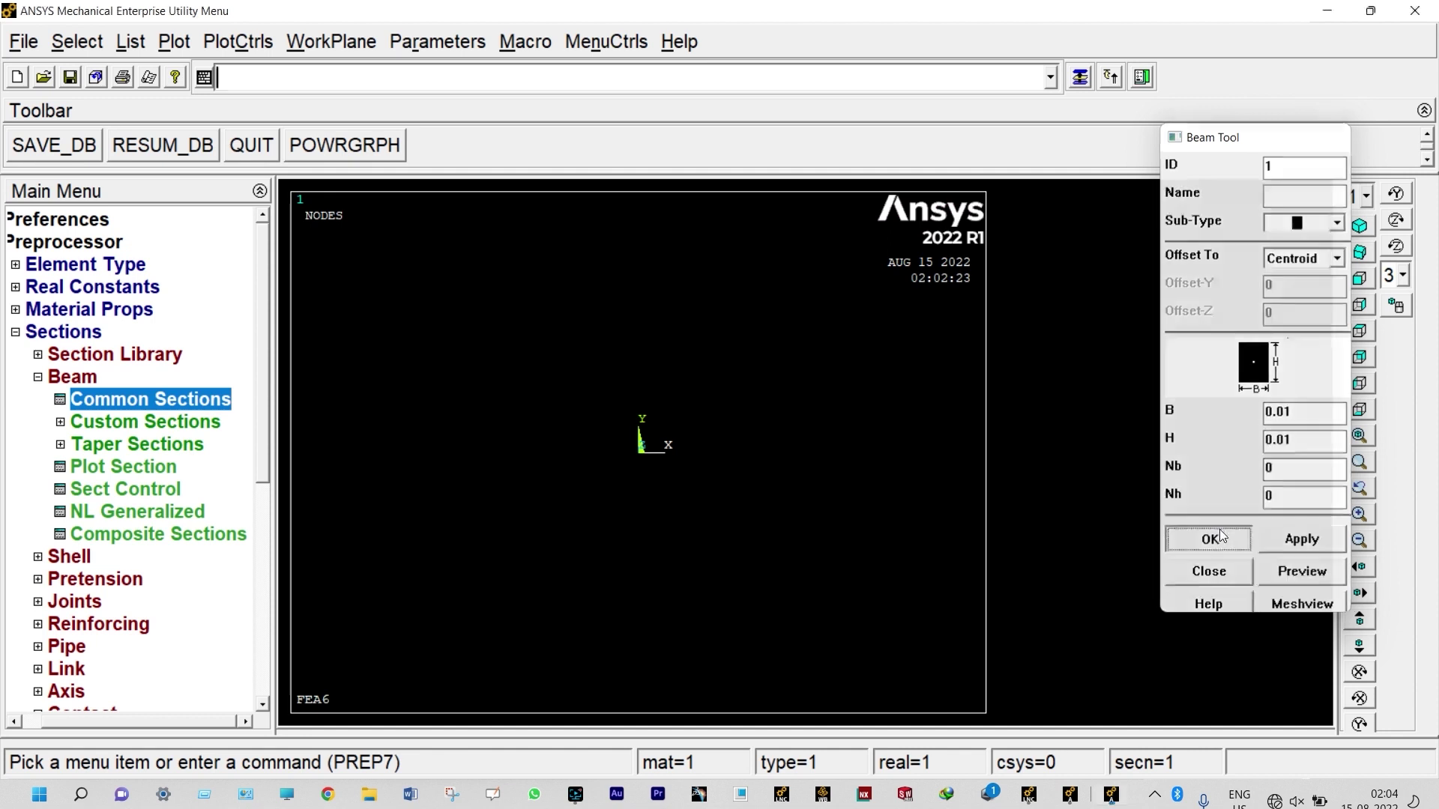
pyautogui.click(14, 333)
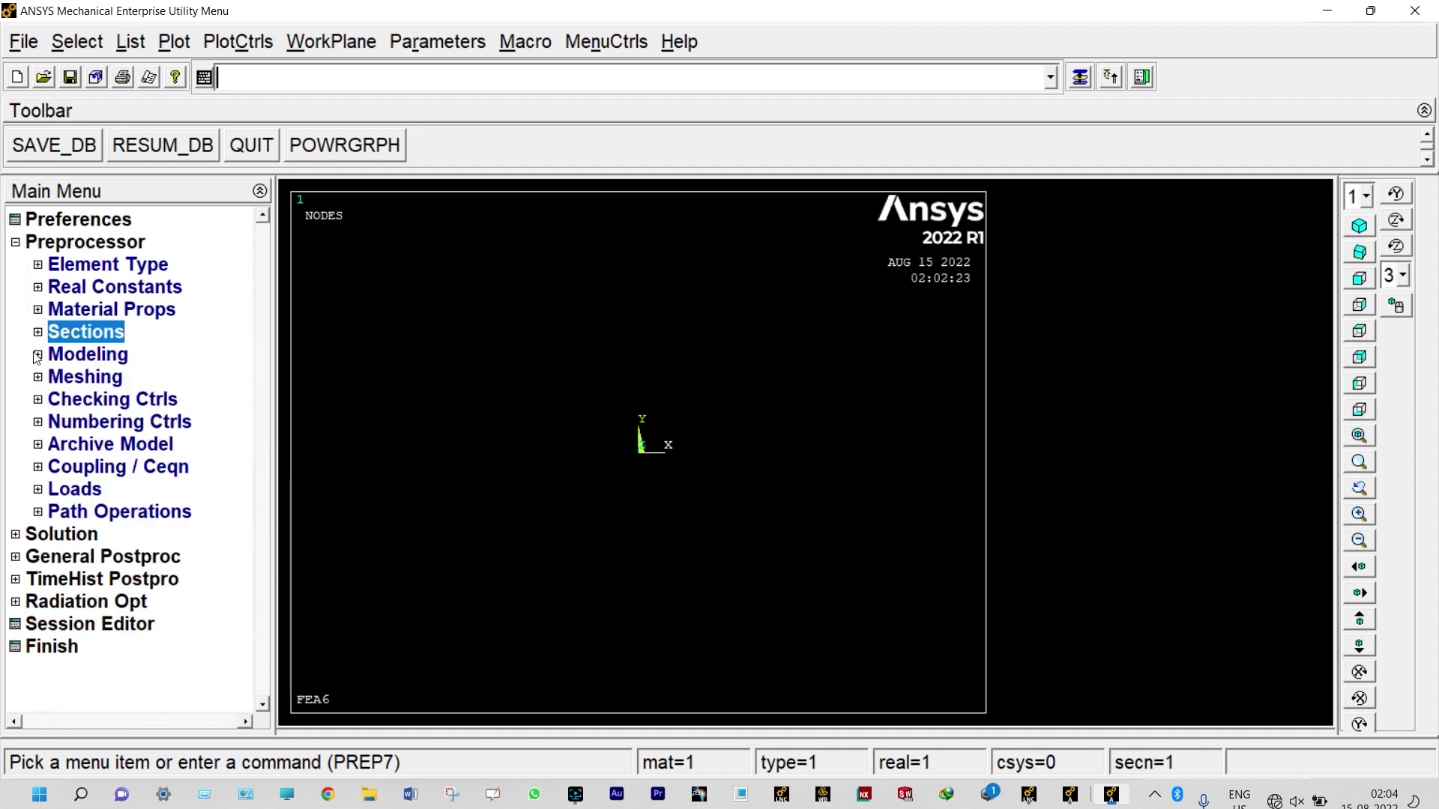
# - Create the first new node with the In Active CS node form
pyautogui.click(38, 355)
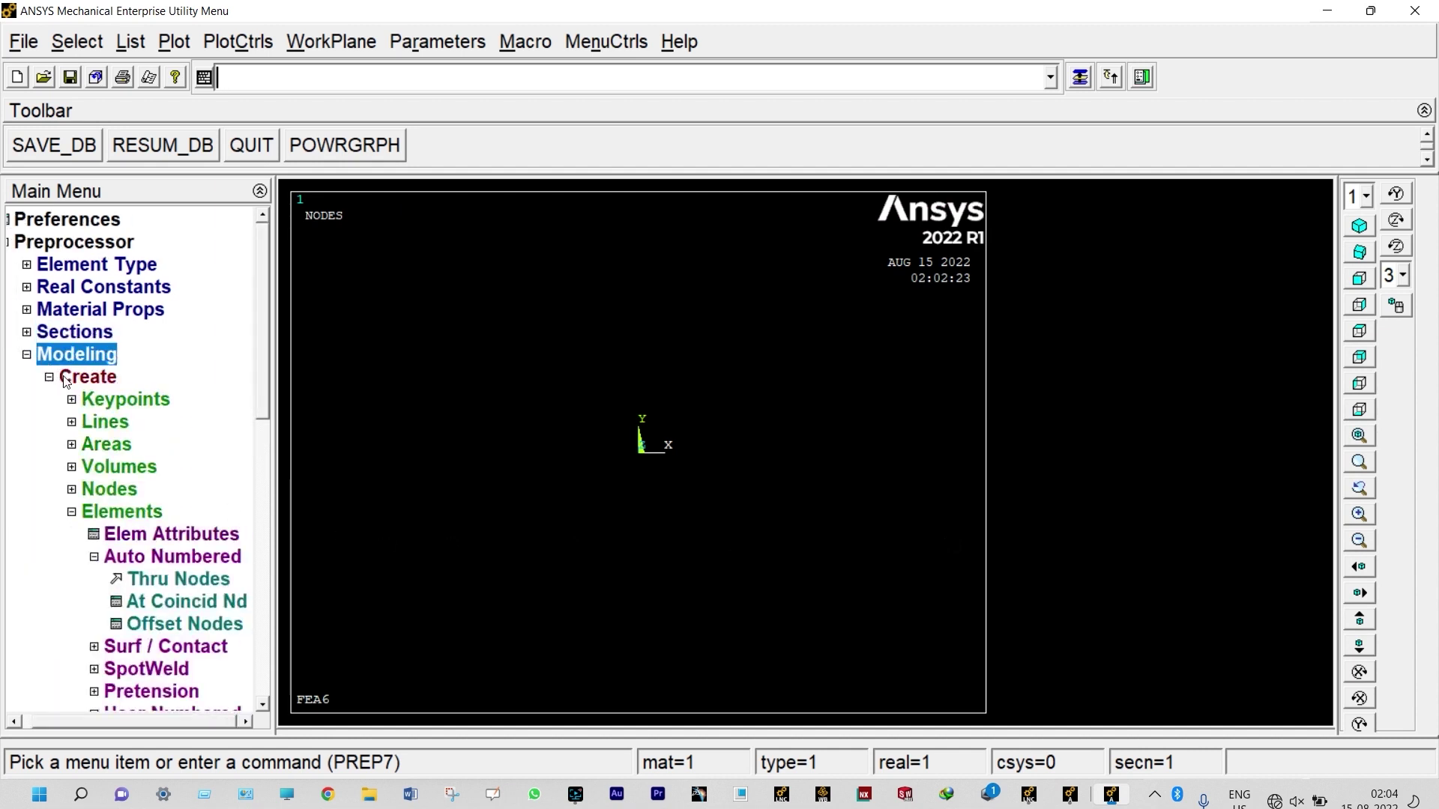
pyautogui.click(88, 377)
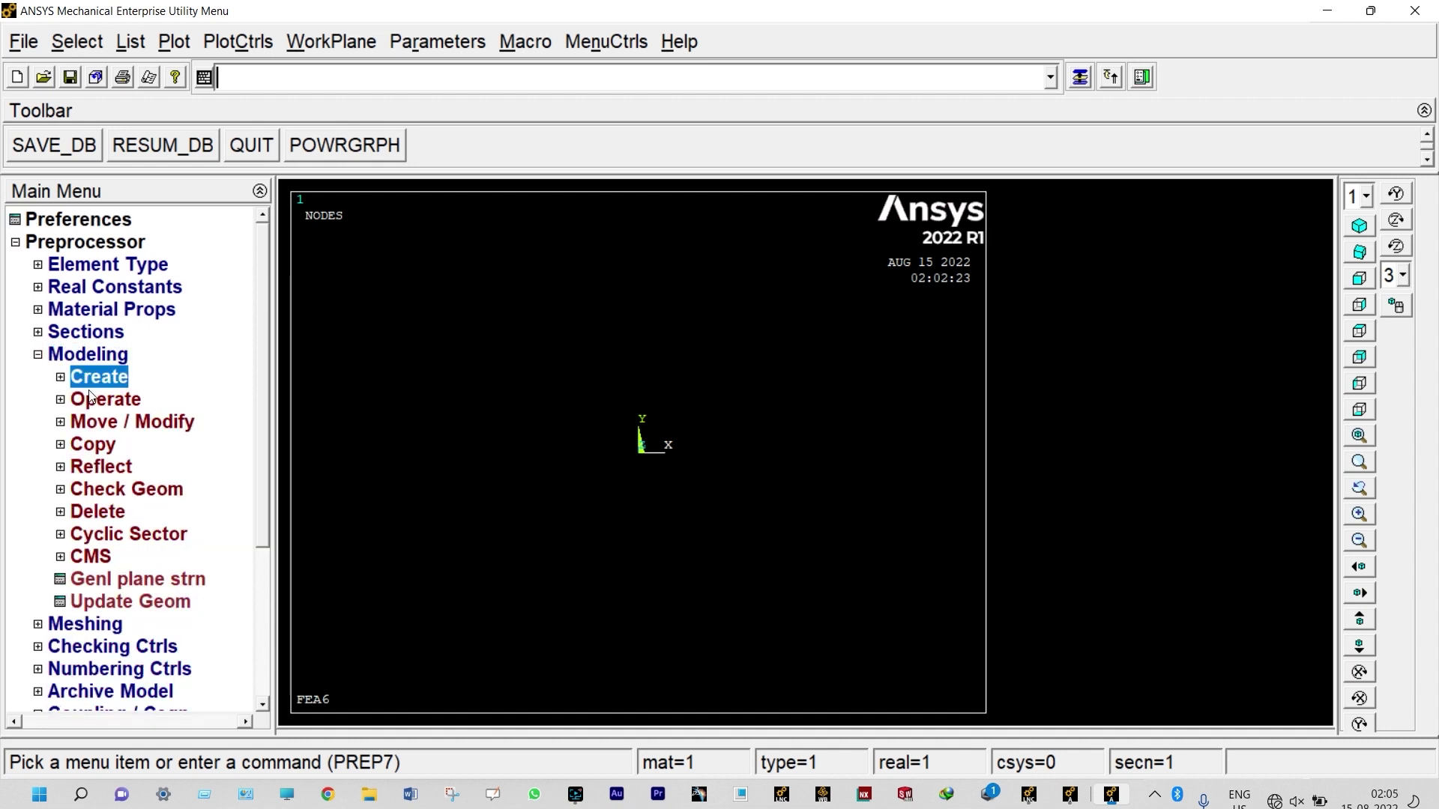
pyautogui.click(68, 378)
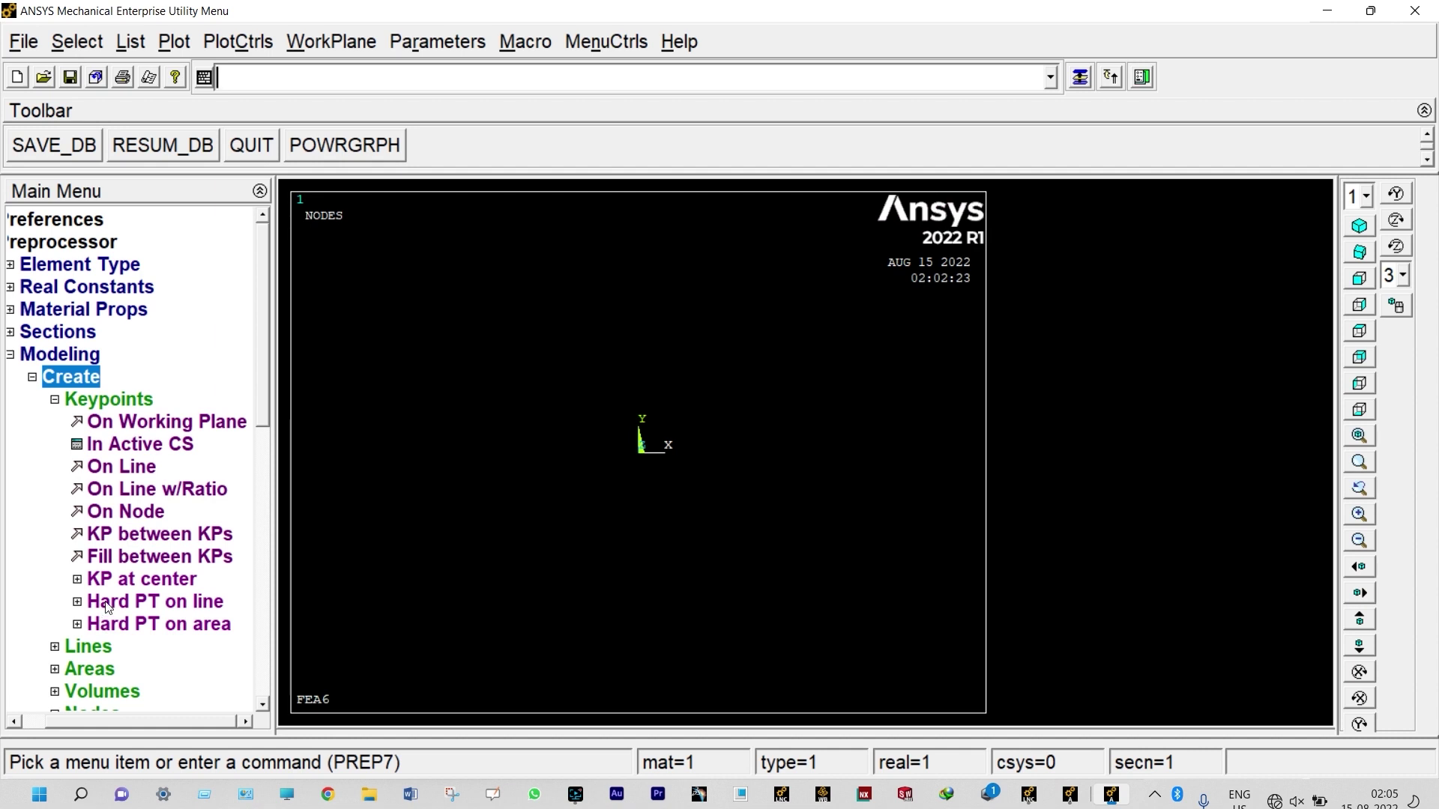
pyautogui.click(55, 400)
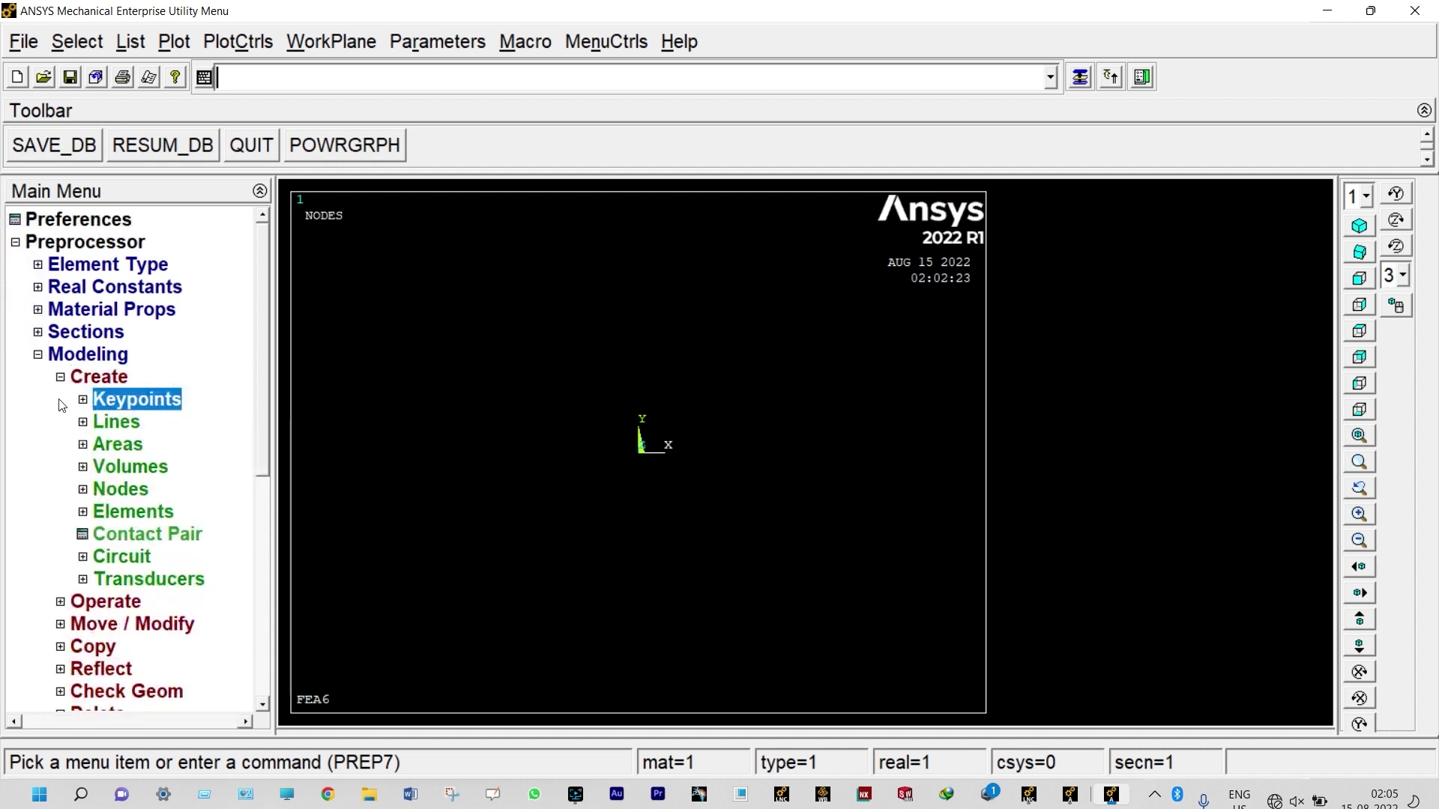
pyautogui.click(111, 492)
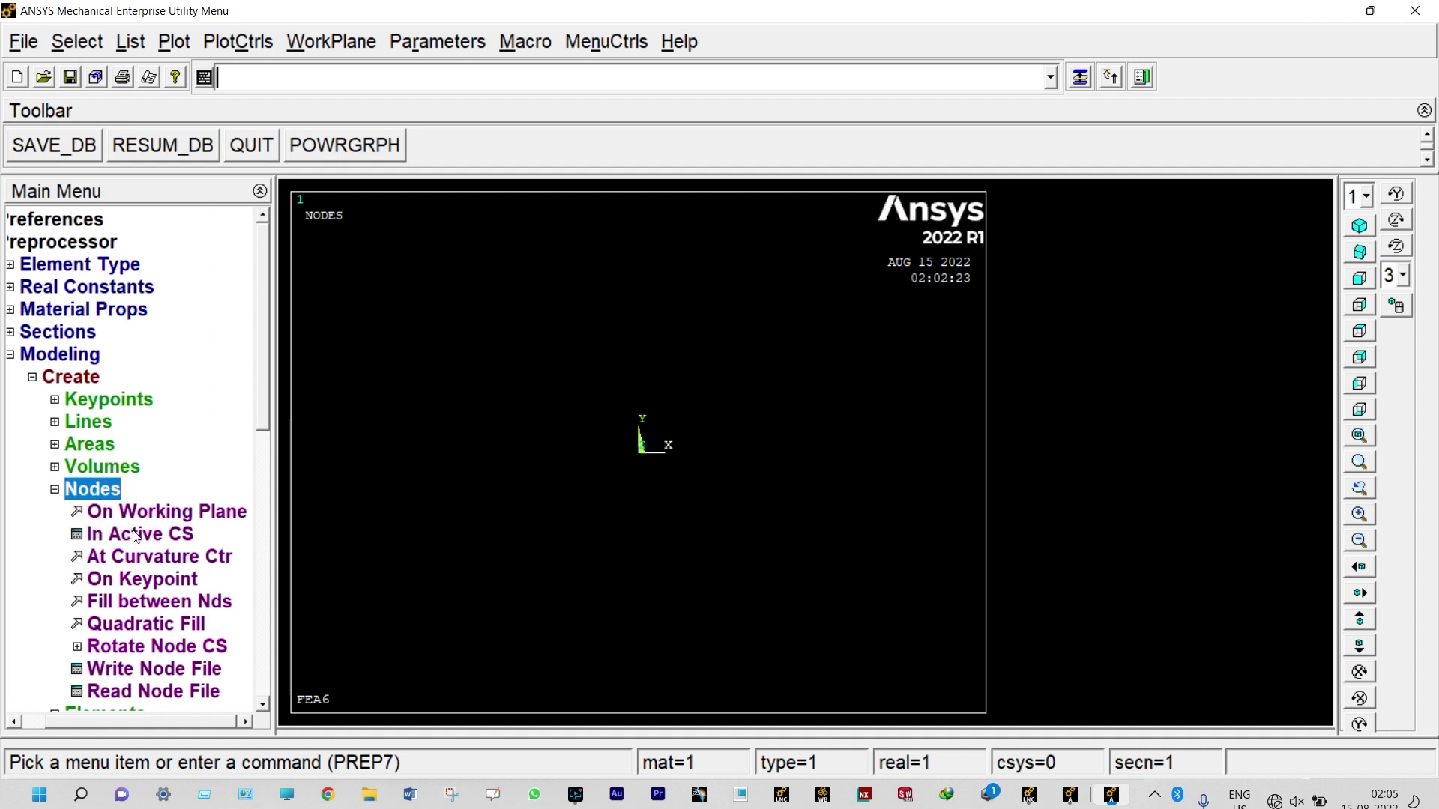
pyautogui.click(136, 533)
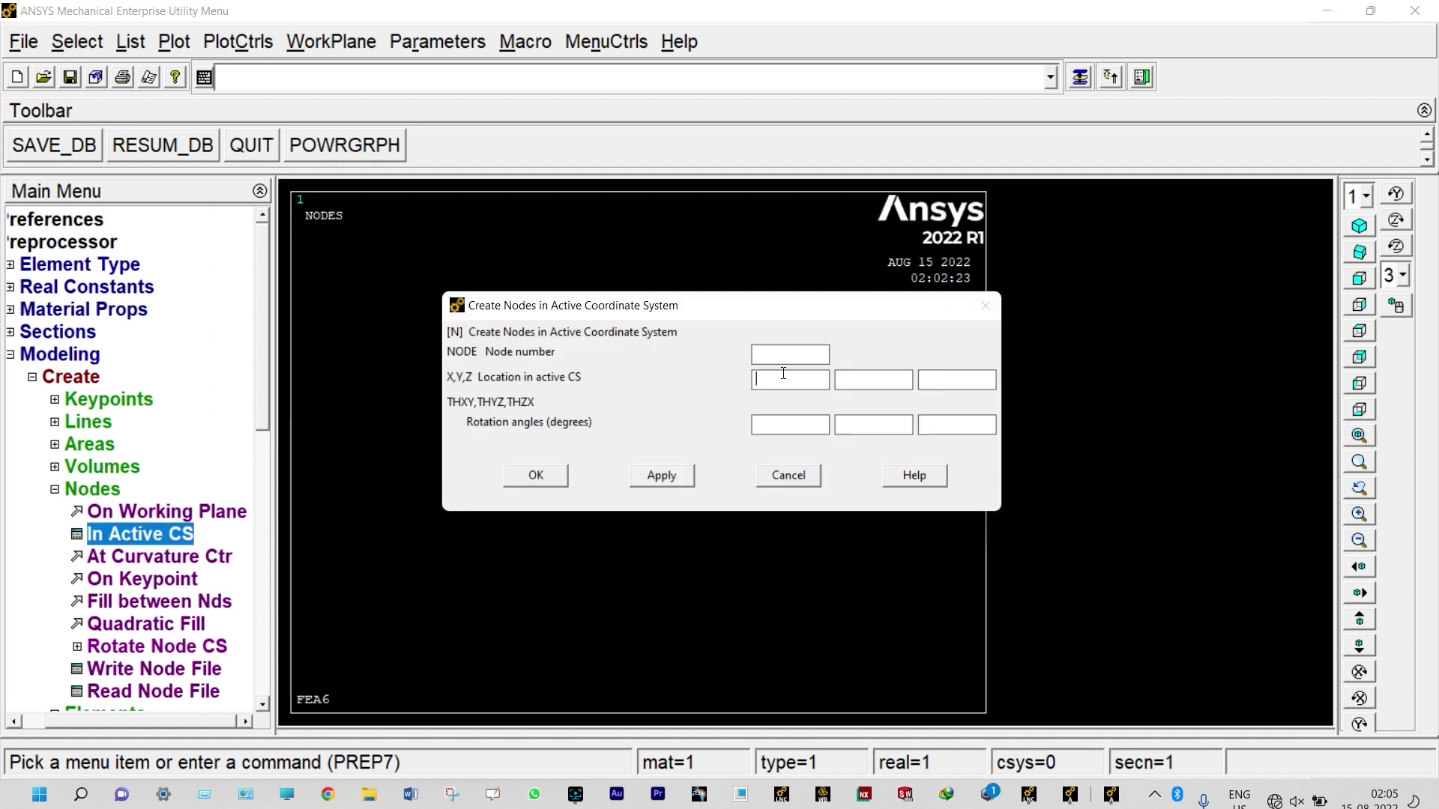
pyautogui.click(663, 480)
# - Create the remaining node along X, entering an X location of 0.5
pyautogui.click(770, 383)
pyautogui.write('0.5')
pyautogui.click(662, 475)
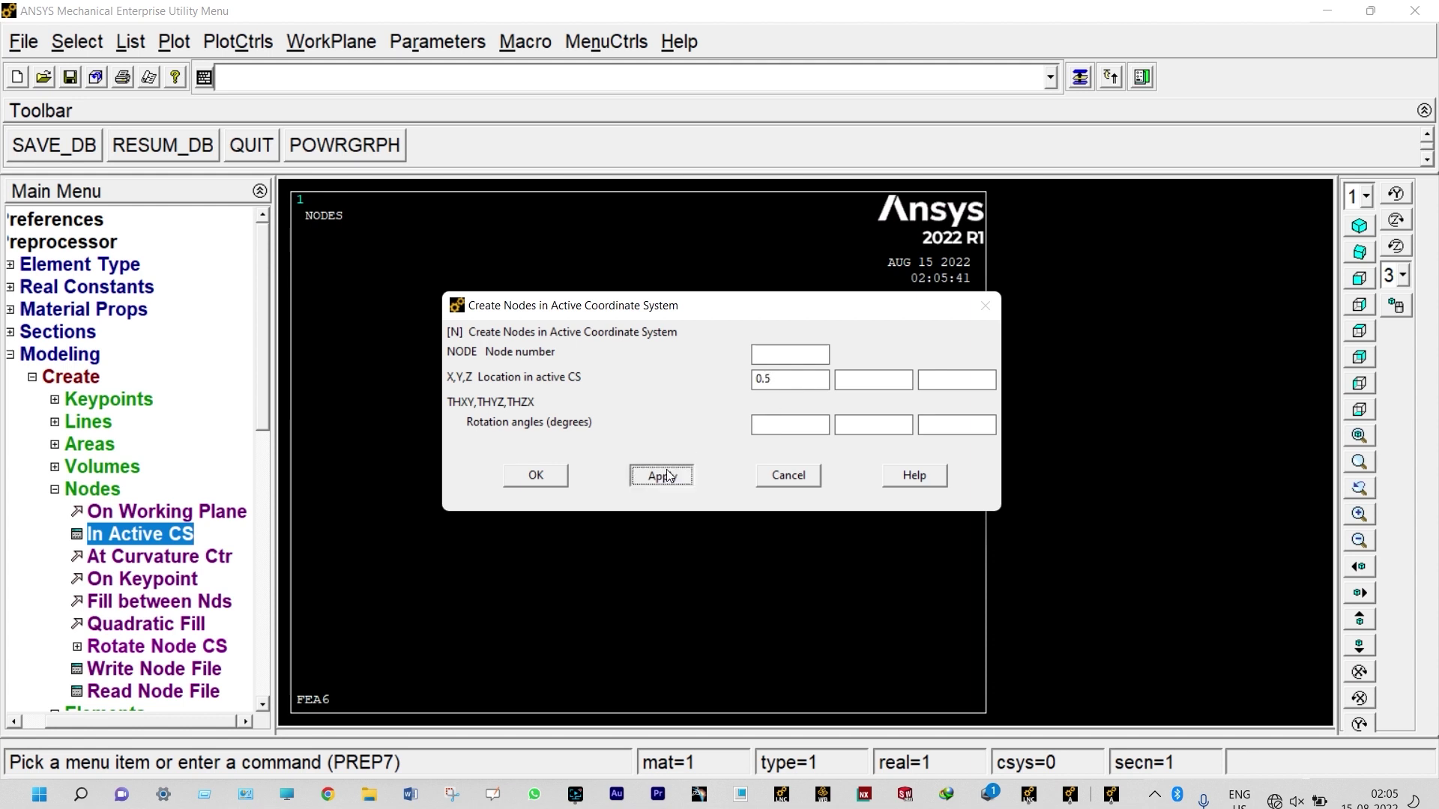
pyautogui.click(774, 376)
pyautogui.press('BackSpace')
pyautogui.press('BackSpace')
pyautogui.press('BackSpace')
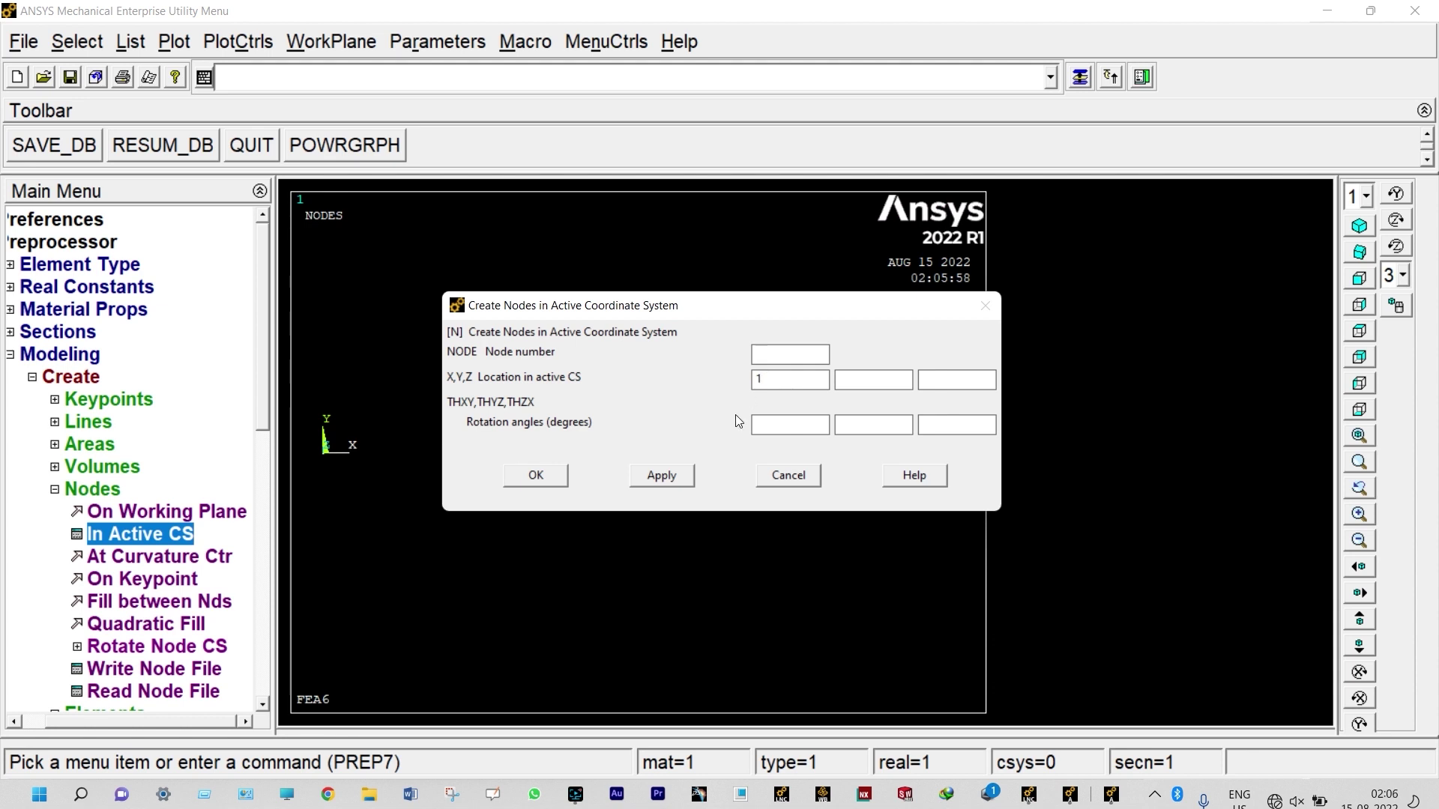
pyautogui.click(545, 475)
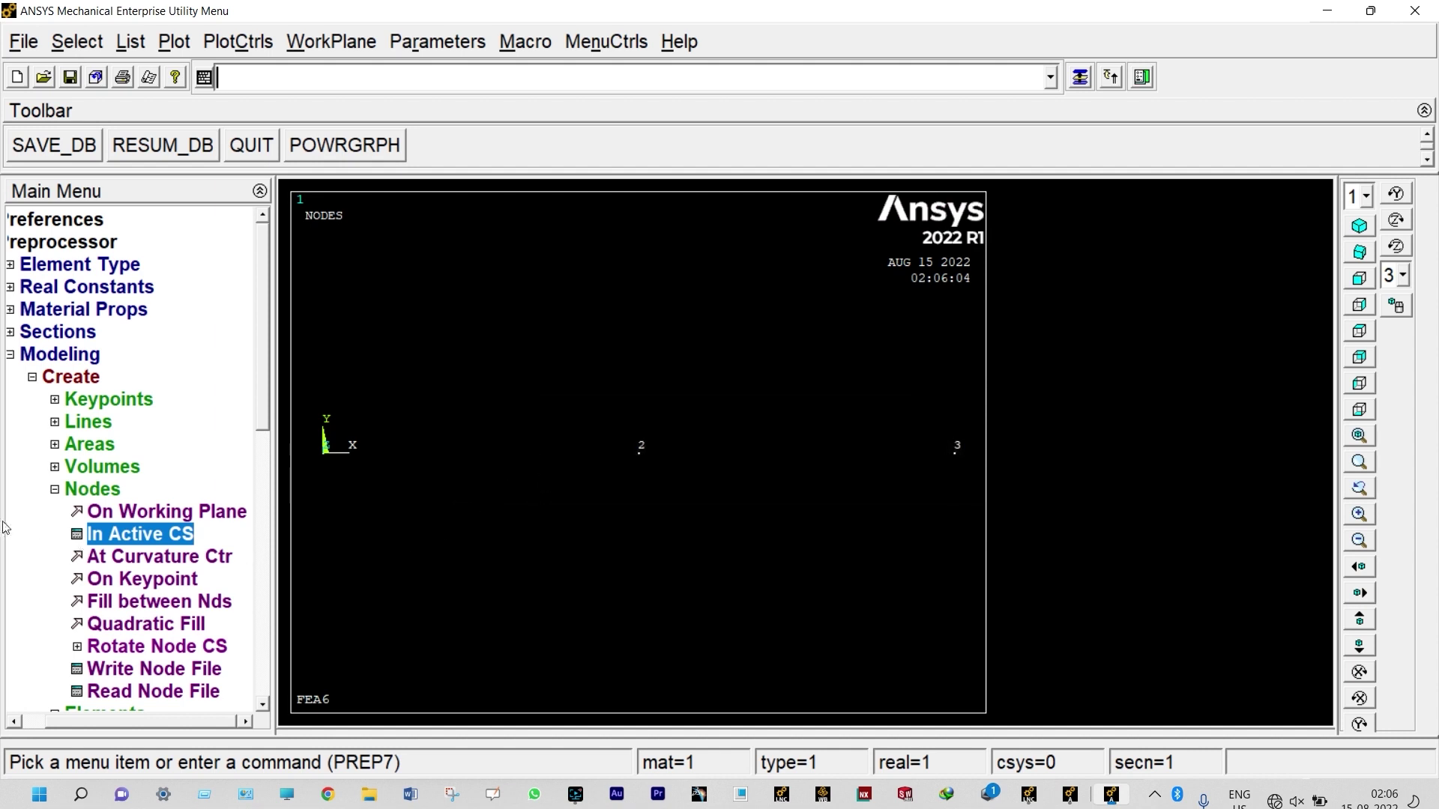
pyautogui.click(55, 489)
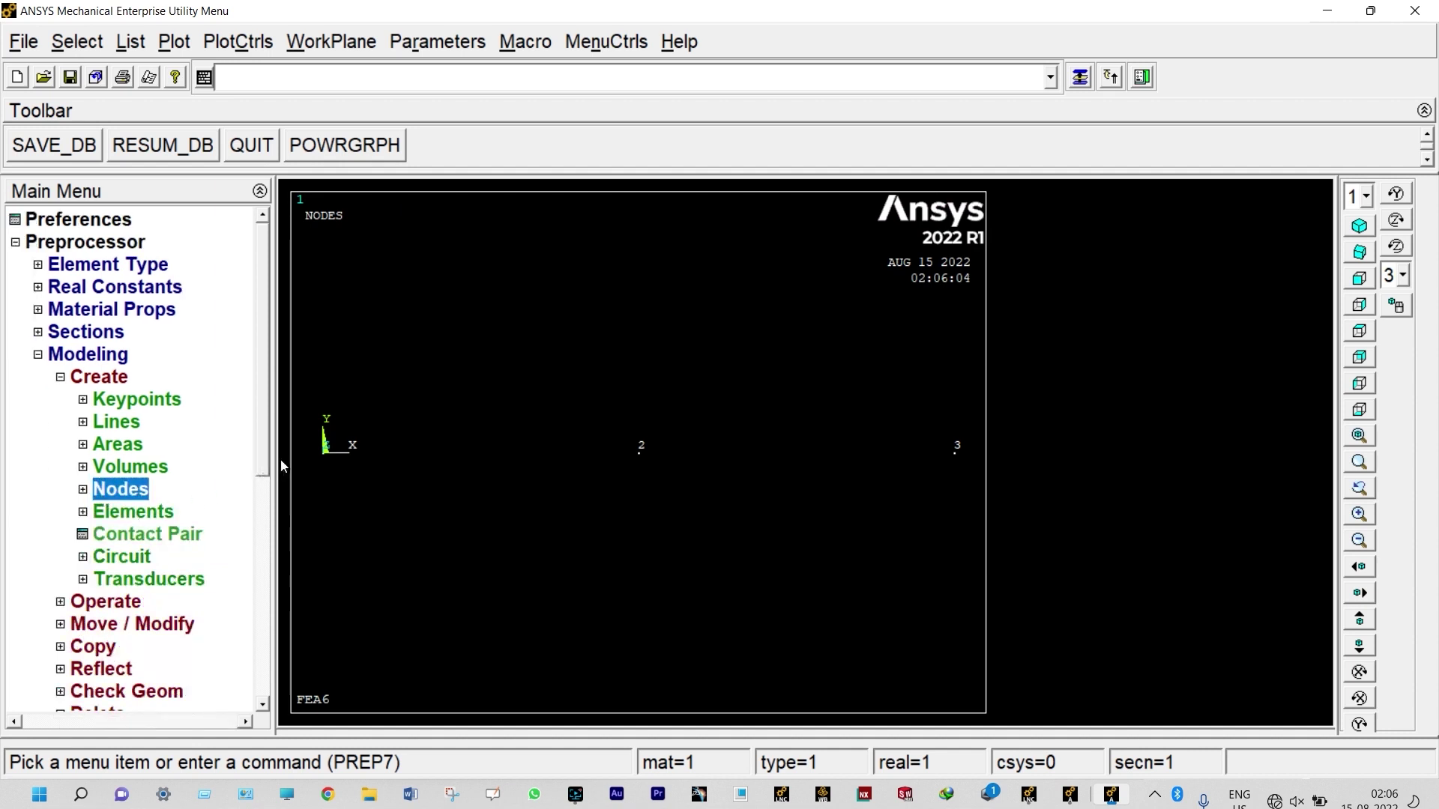
pyautogui.click(90, 514)
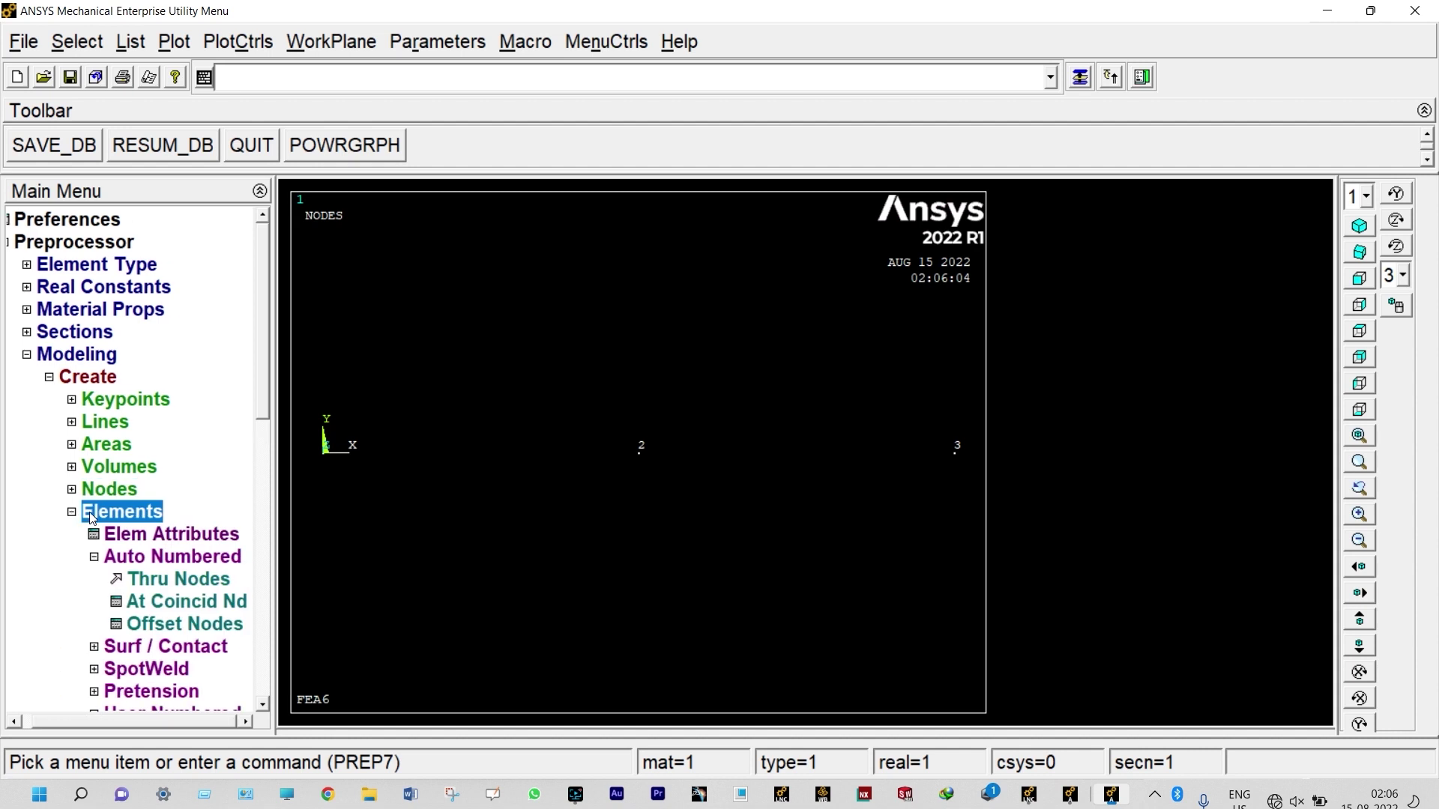
# - Create elements through nodes 1–2 and 2–3, then enter the Solution processor
pyautogui.click(153, 580)
pyautogui.click(321, 471)
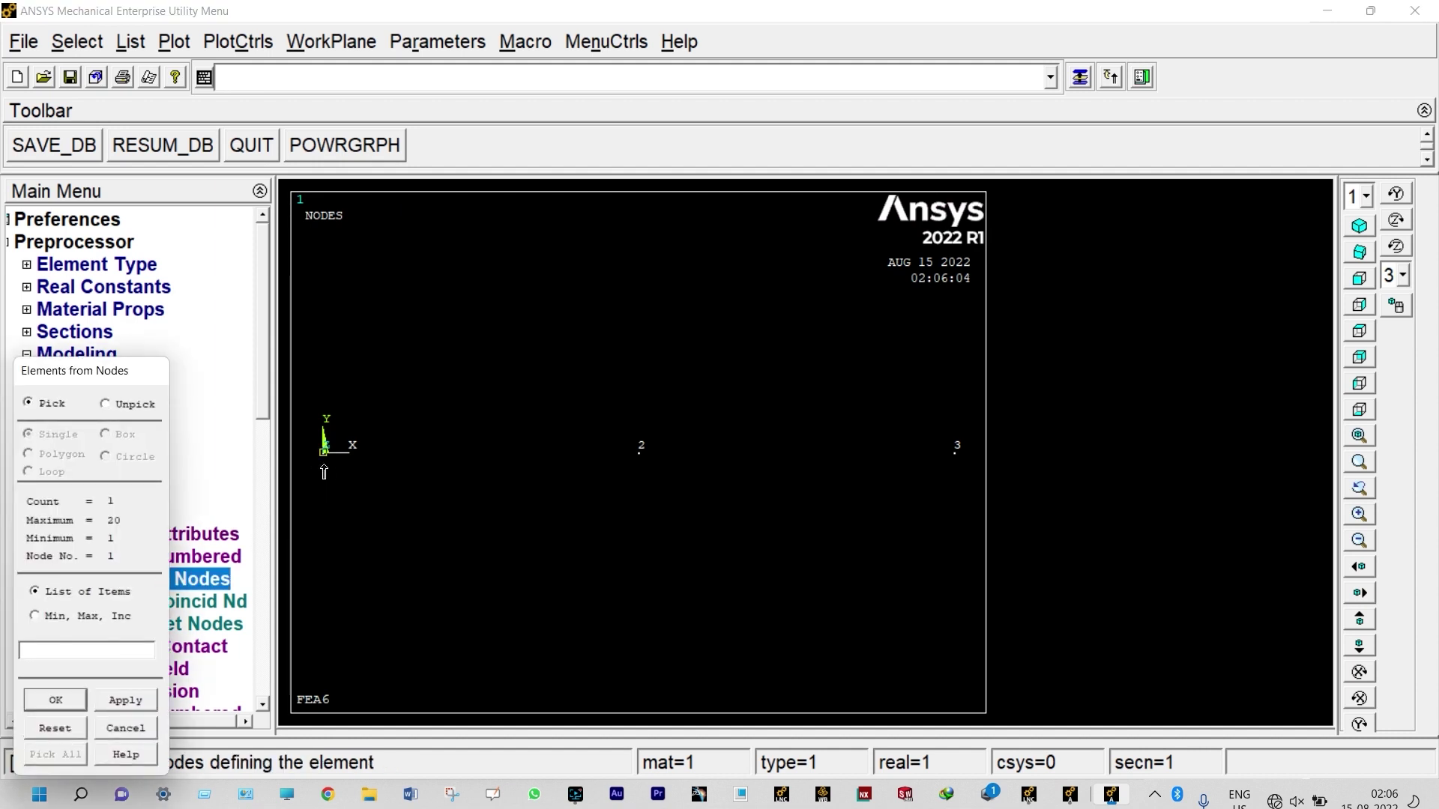
pyautogui.click(643, 471)
pyautogui.click(140, 701)
pyautogui.click(640, 480)
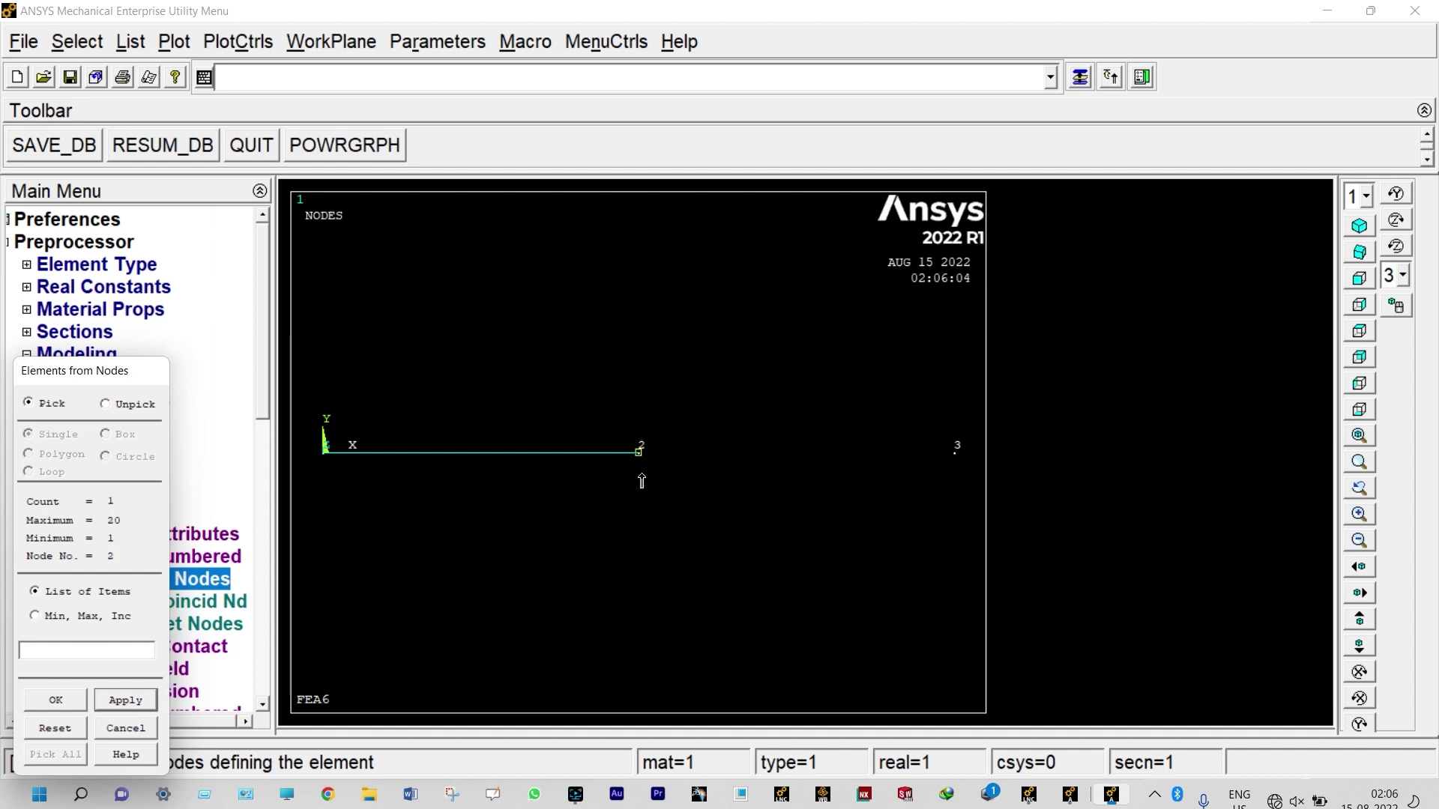
pyautogui.click(63, 697)
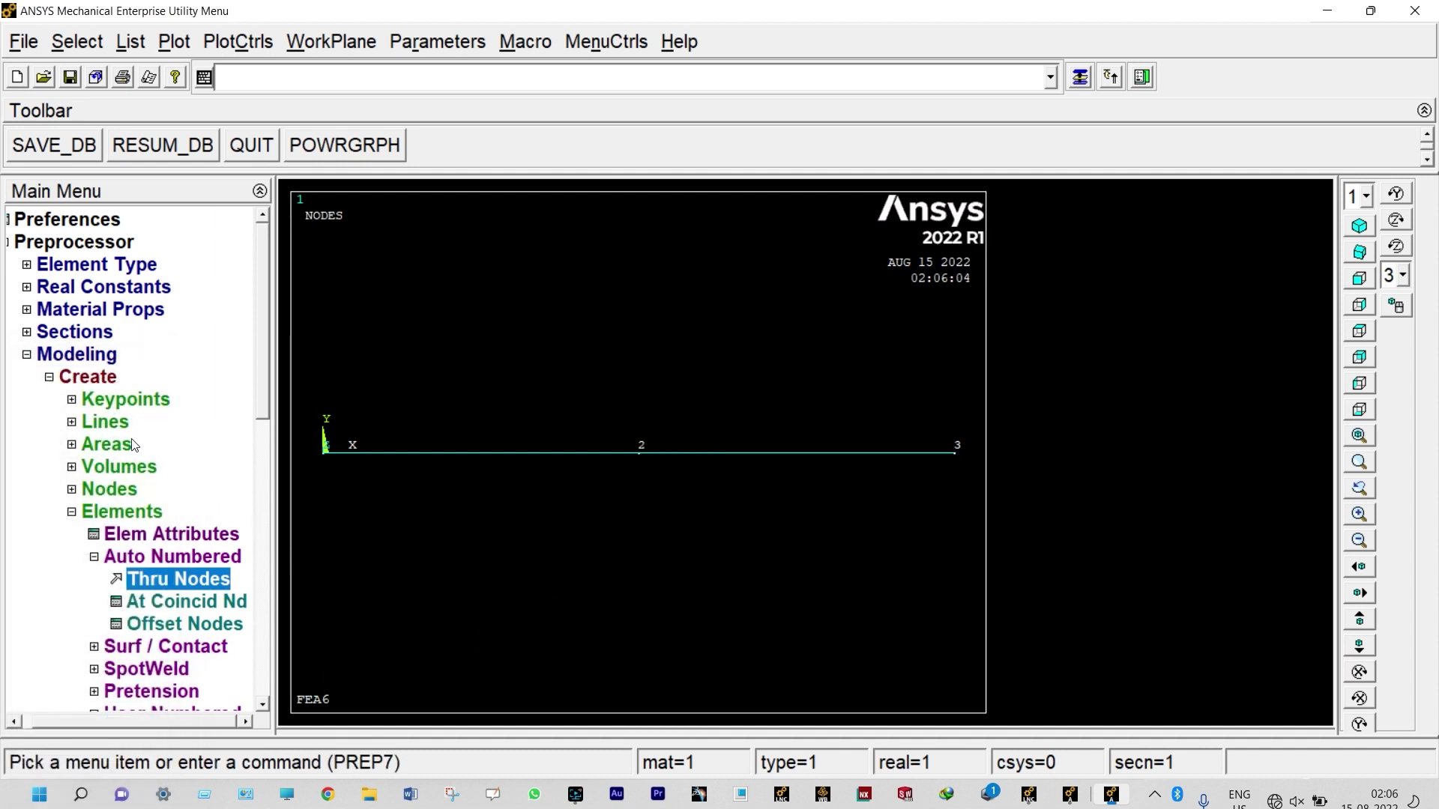
pyautogui.click(26, 357)
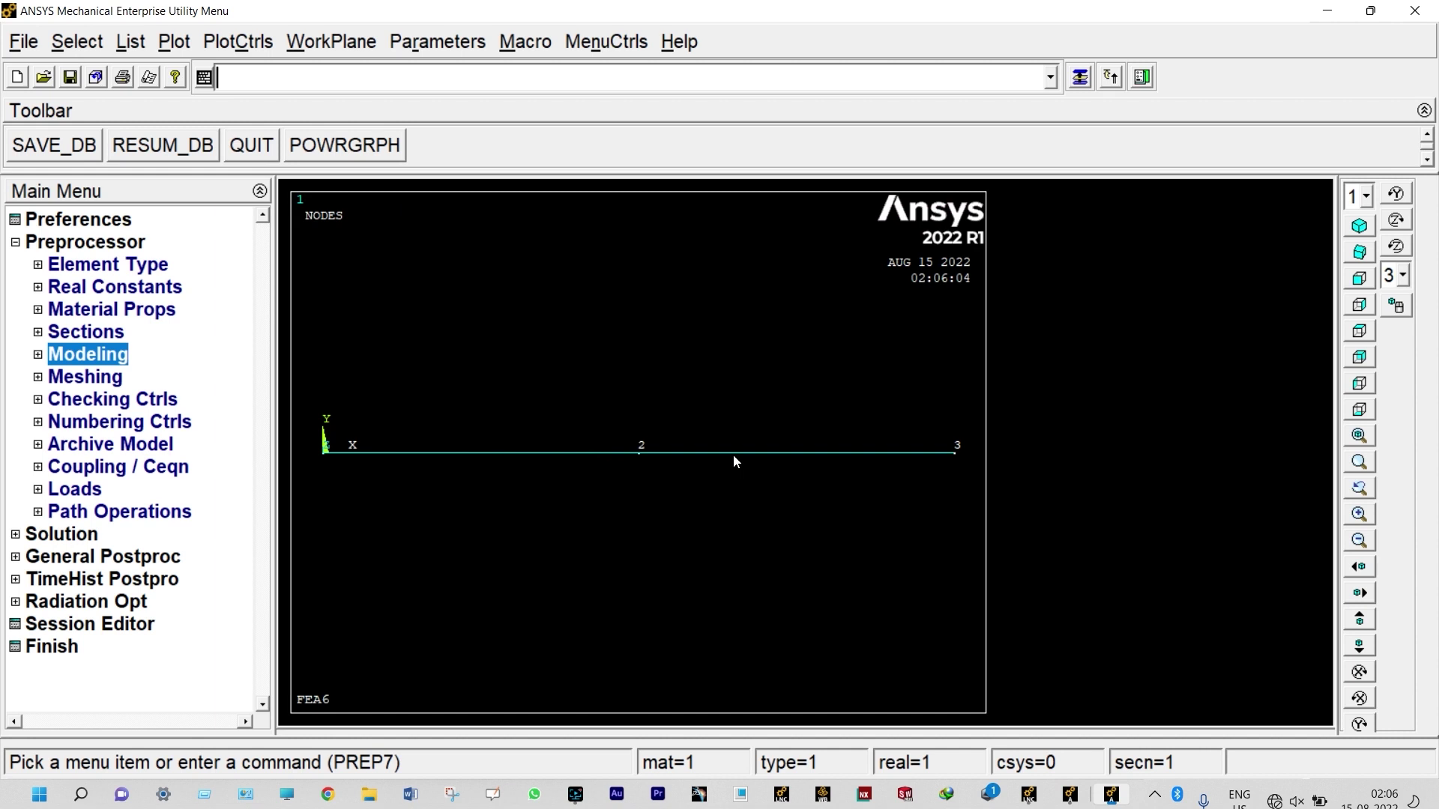
pyautogui.click(61, 534)
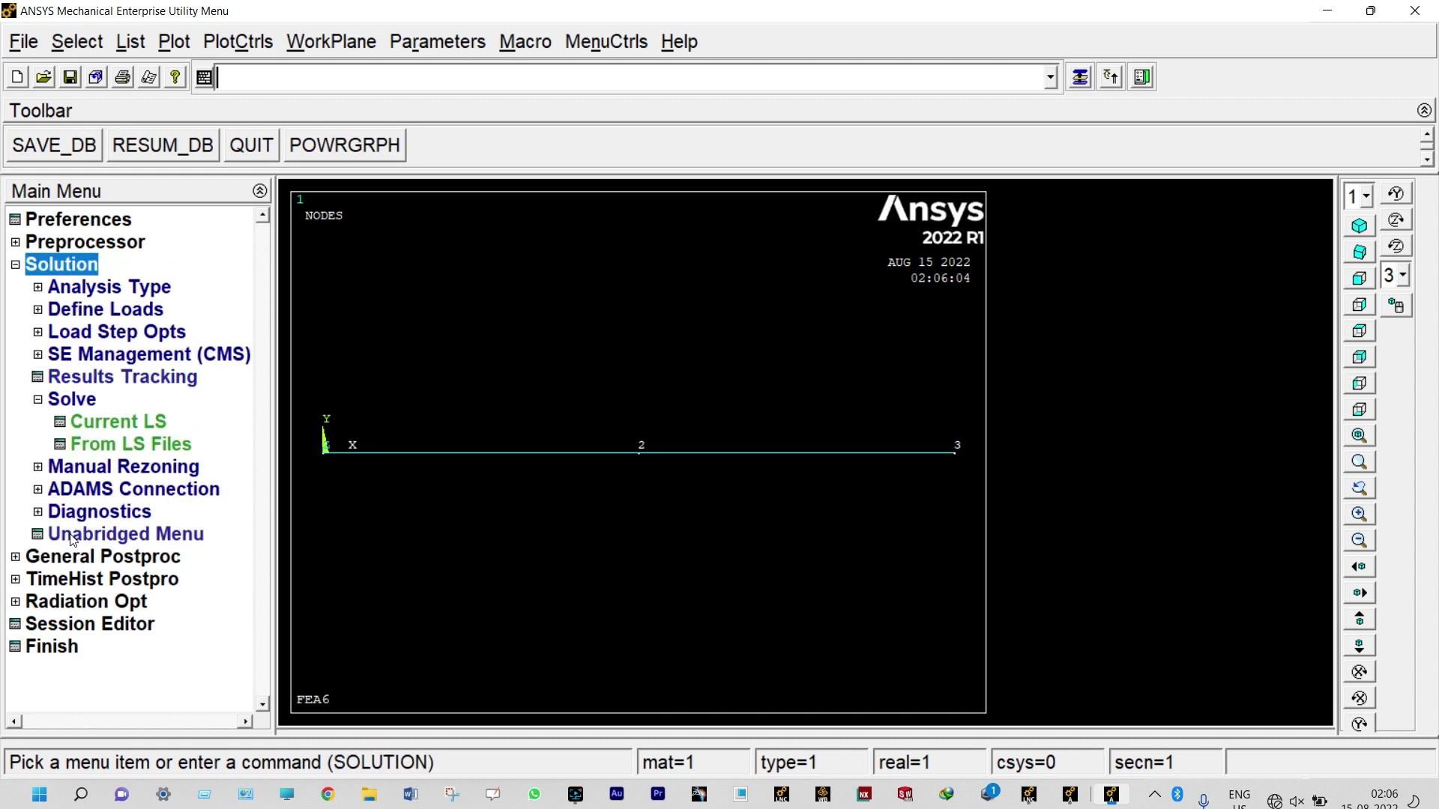
# - Start a new analysis of type Harmonic
pyautogui.click(101, 290)
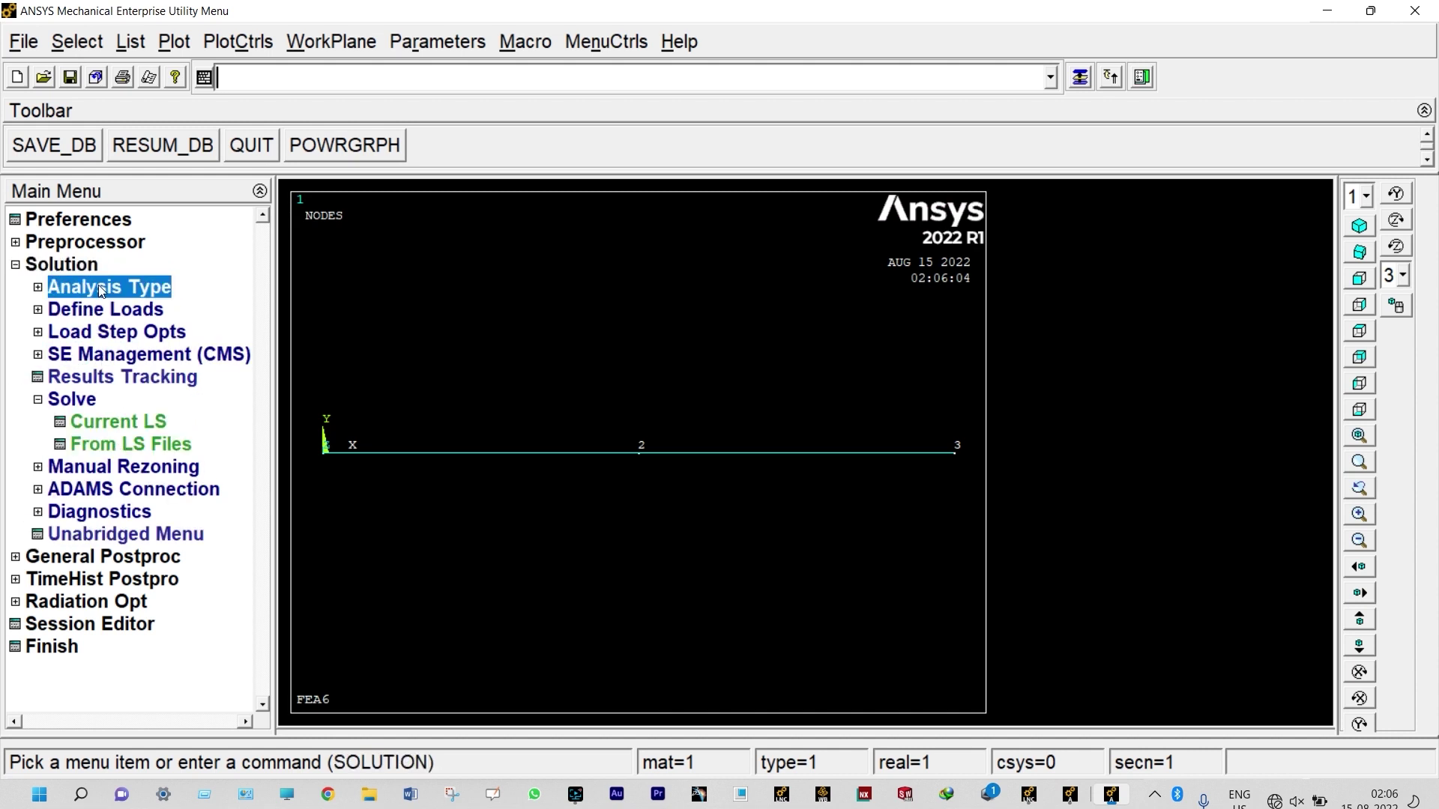
pyautogui.click(109, 314)
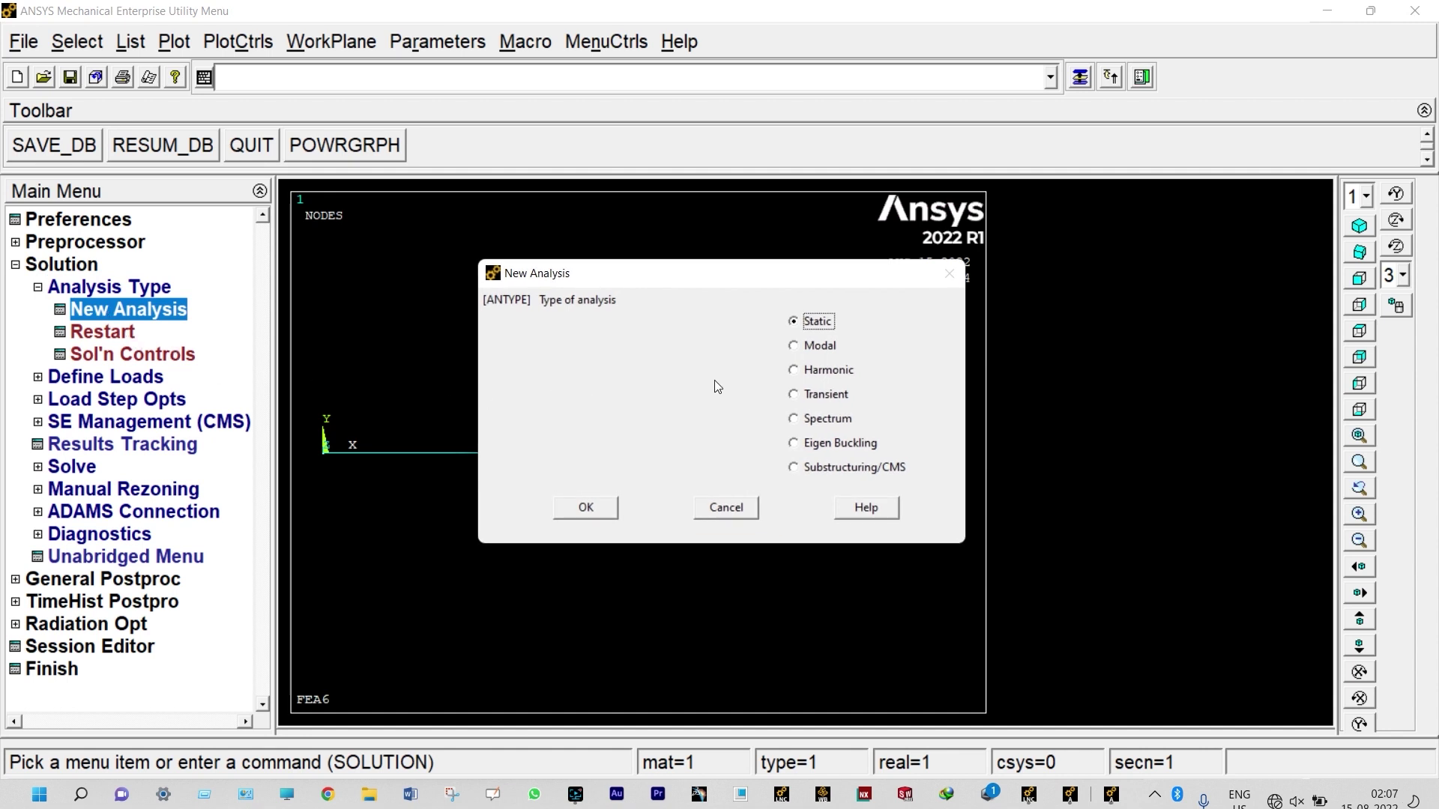
pyautogui.click(794, 370)
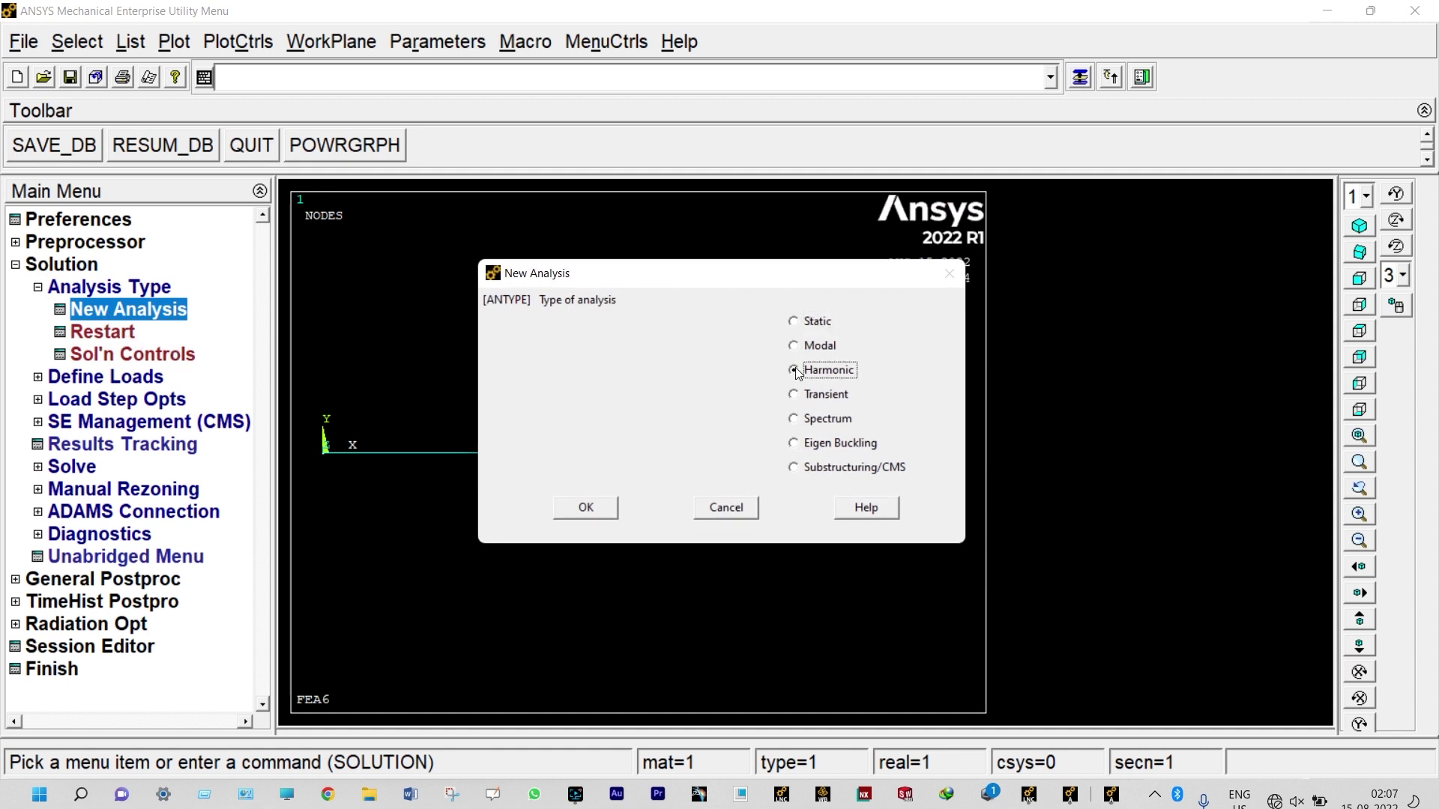
pyautogui.click(586, 506)
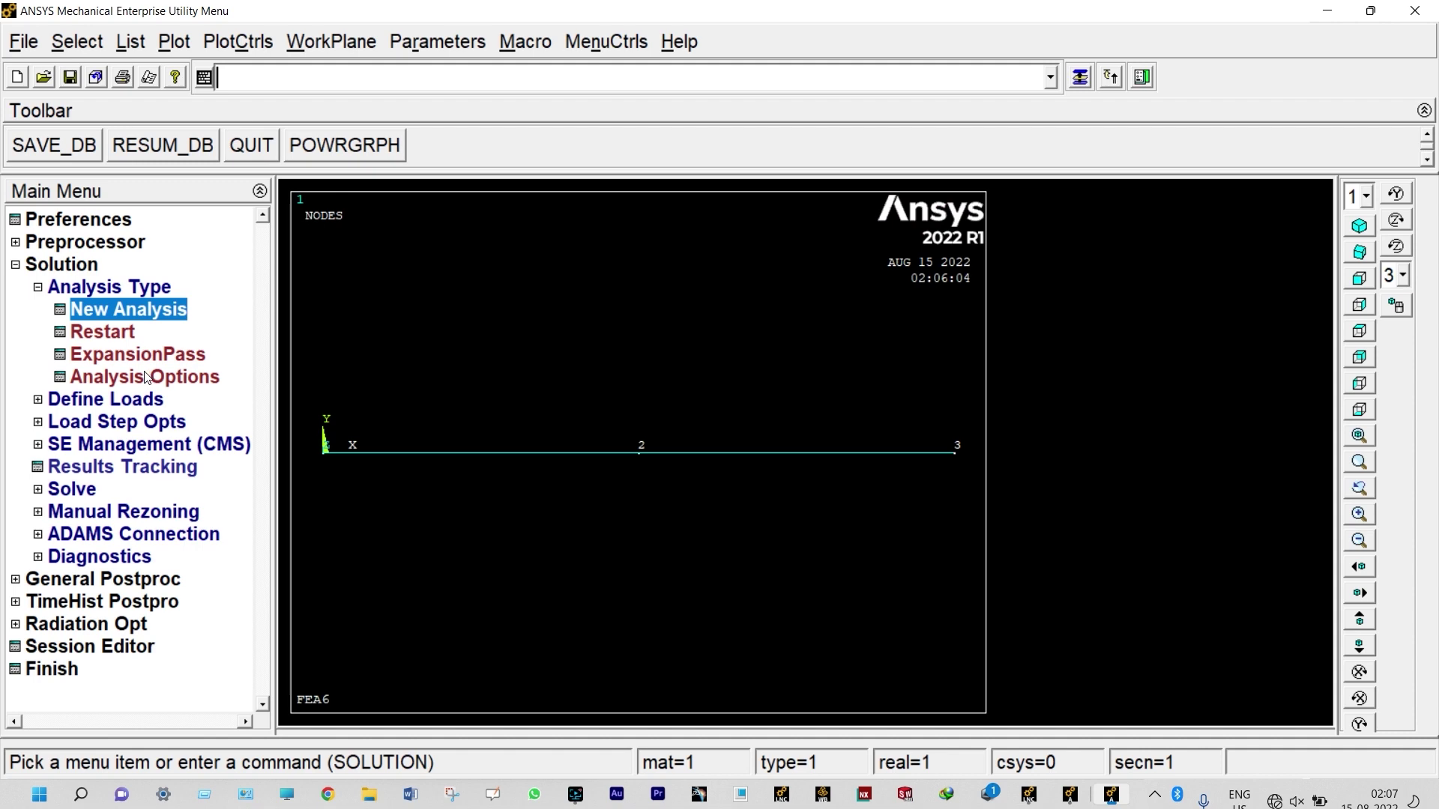
# - Choose the Full solution method and set the solver tolerance to 1E-8
pyautogui.click(143, 375)
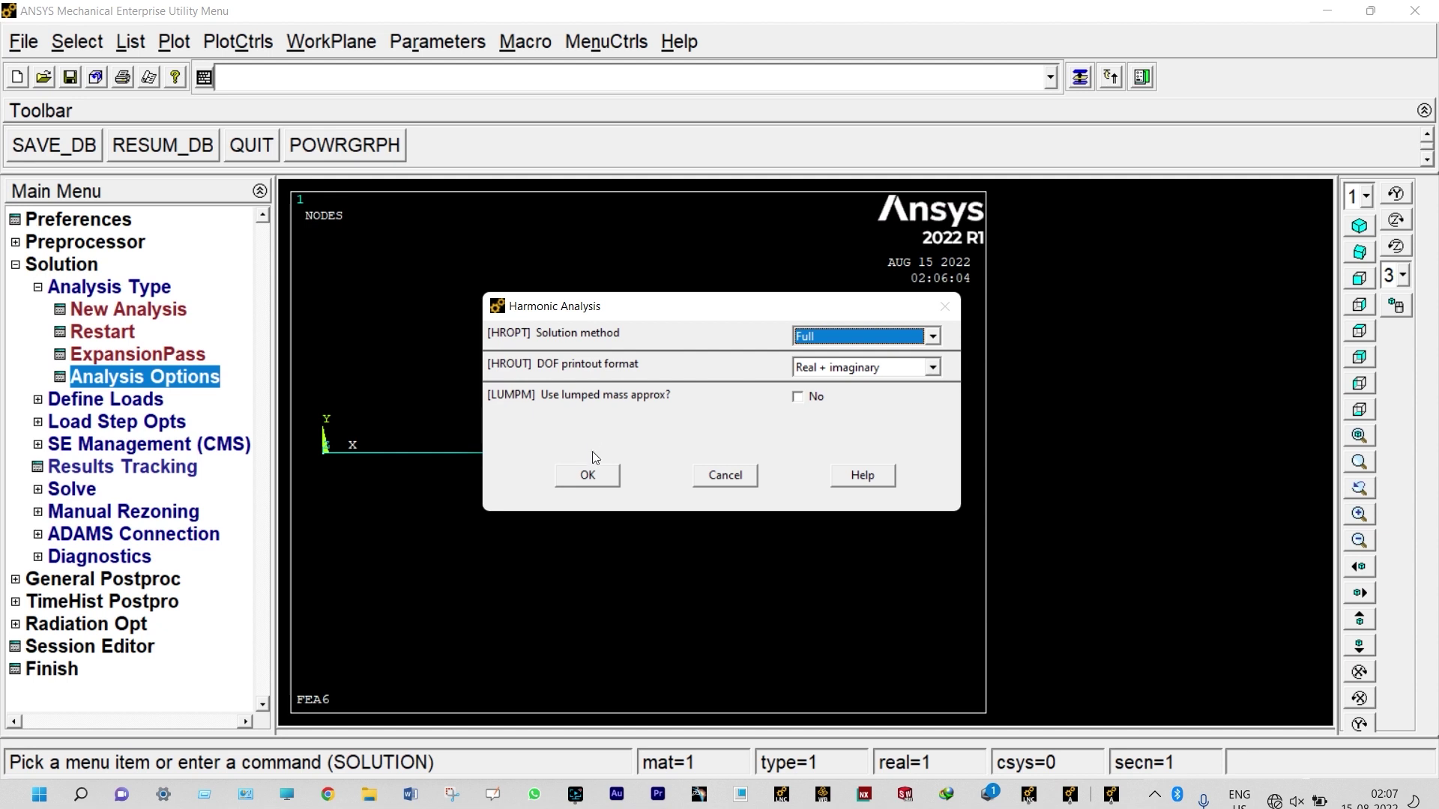
pyautogui.click(589, 475)
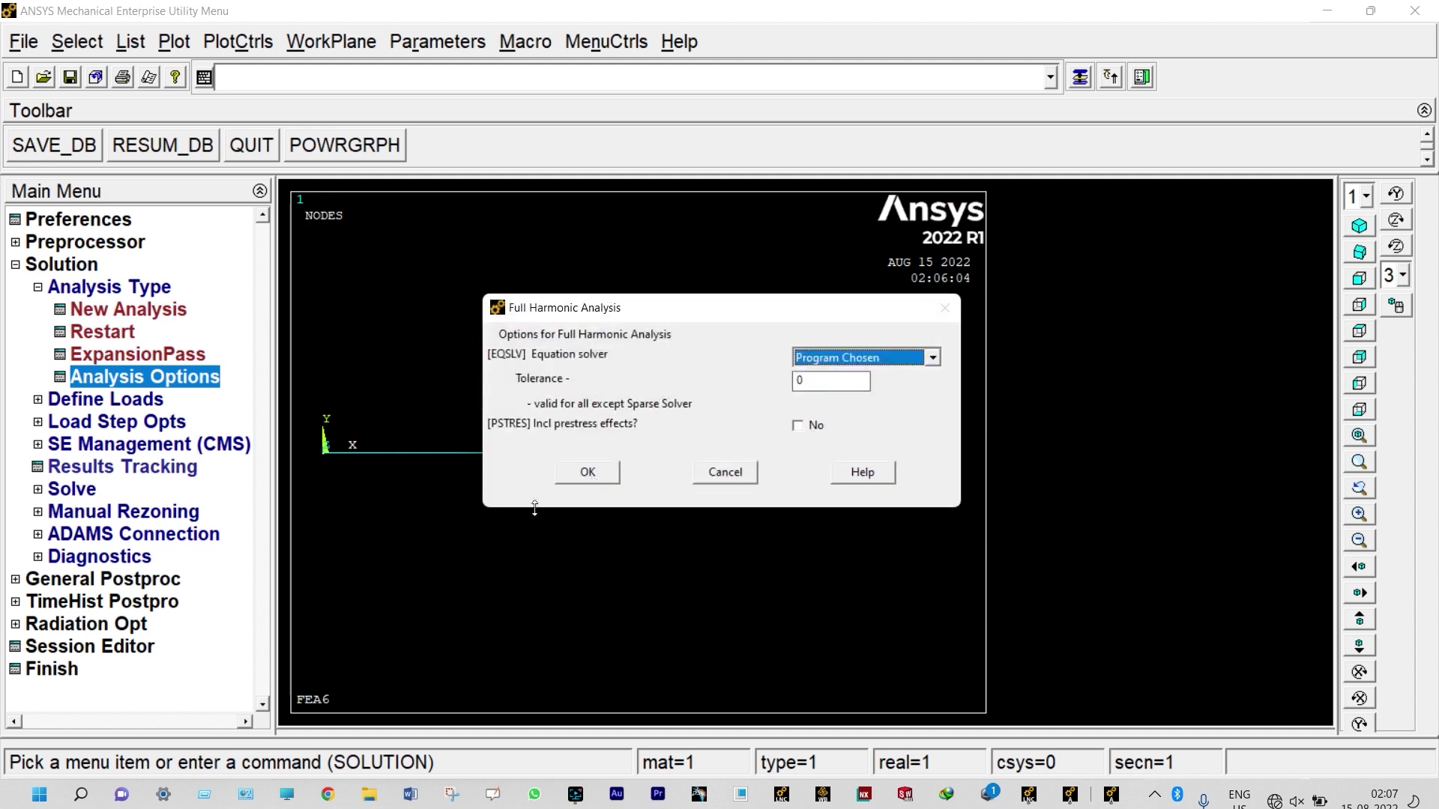
pyautogui.click(823, 383)
pyautogui.press('BackSpace')
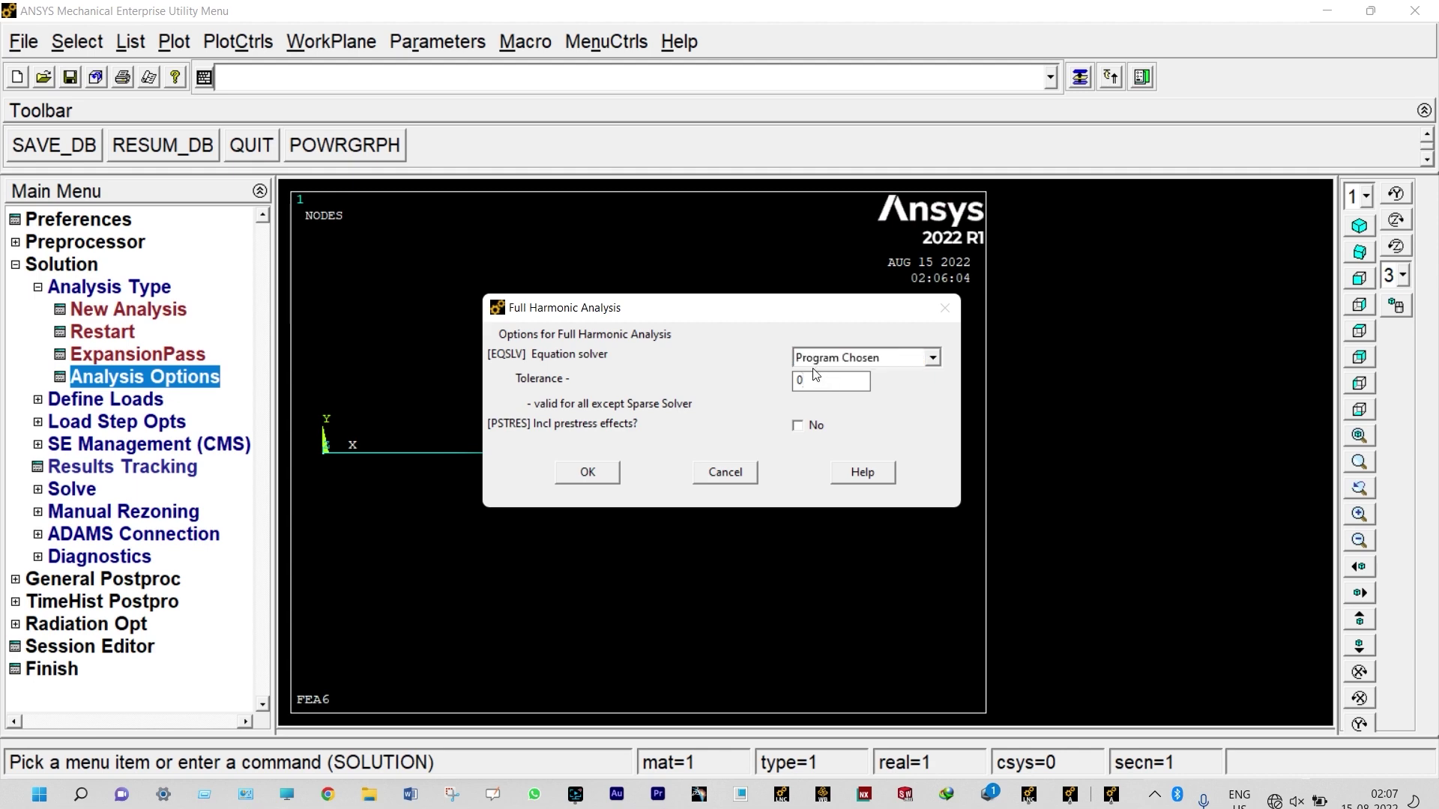
pyautogui.write('1E-8')
pyautogui.click(604, 469)
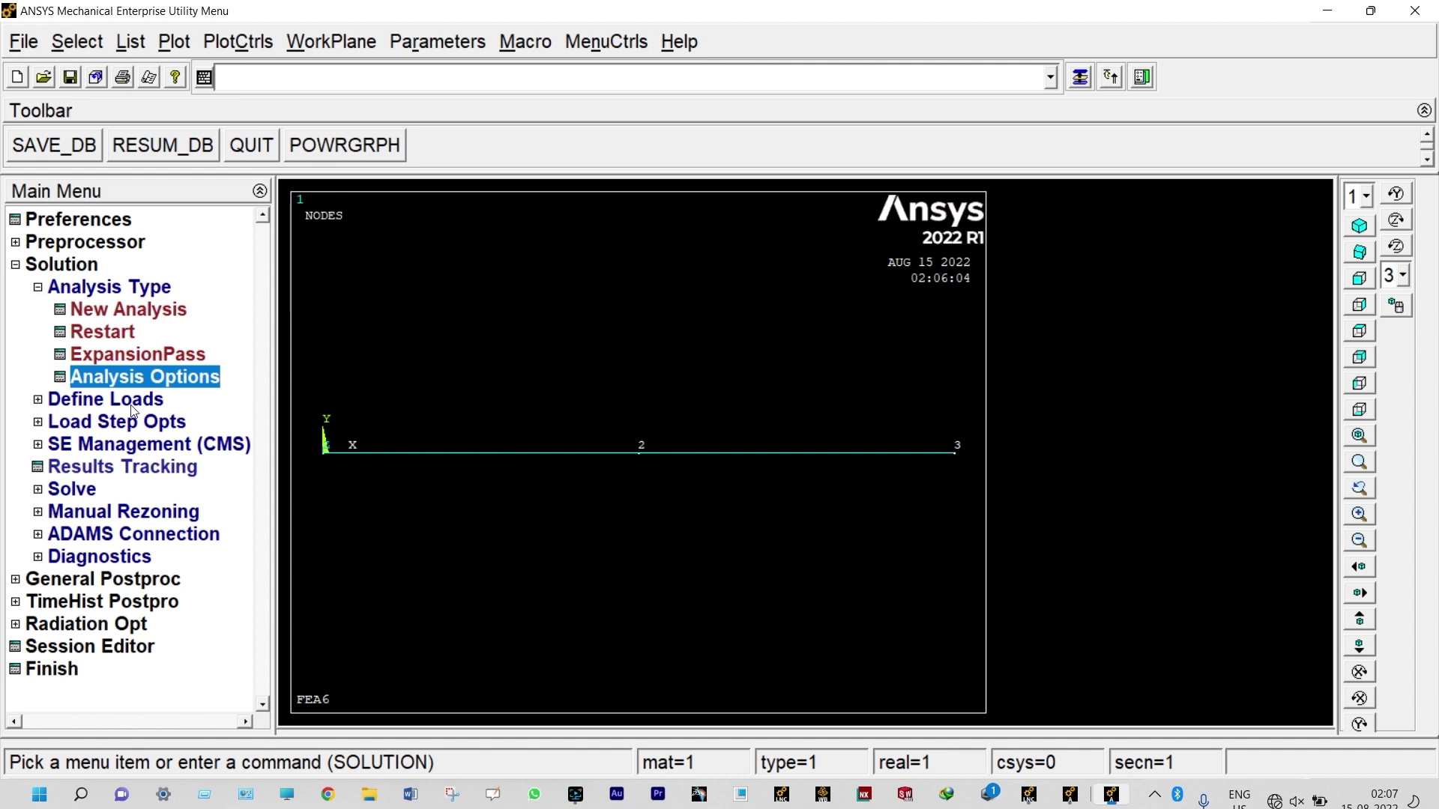
# - Constrain All DOF on nodes 1 and 3 to fix both beam ends
pyautogui.click(48, 399)
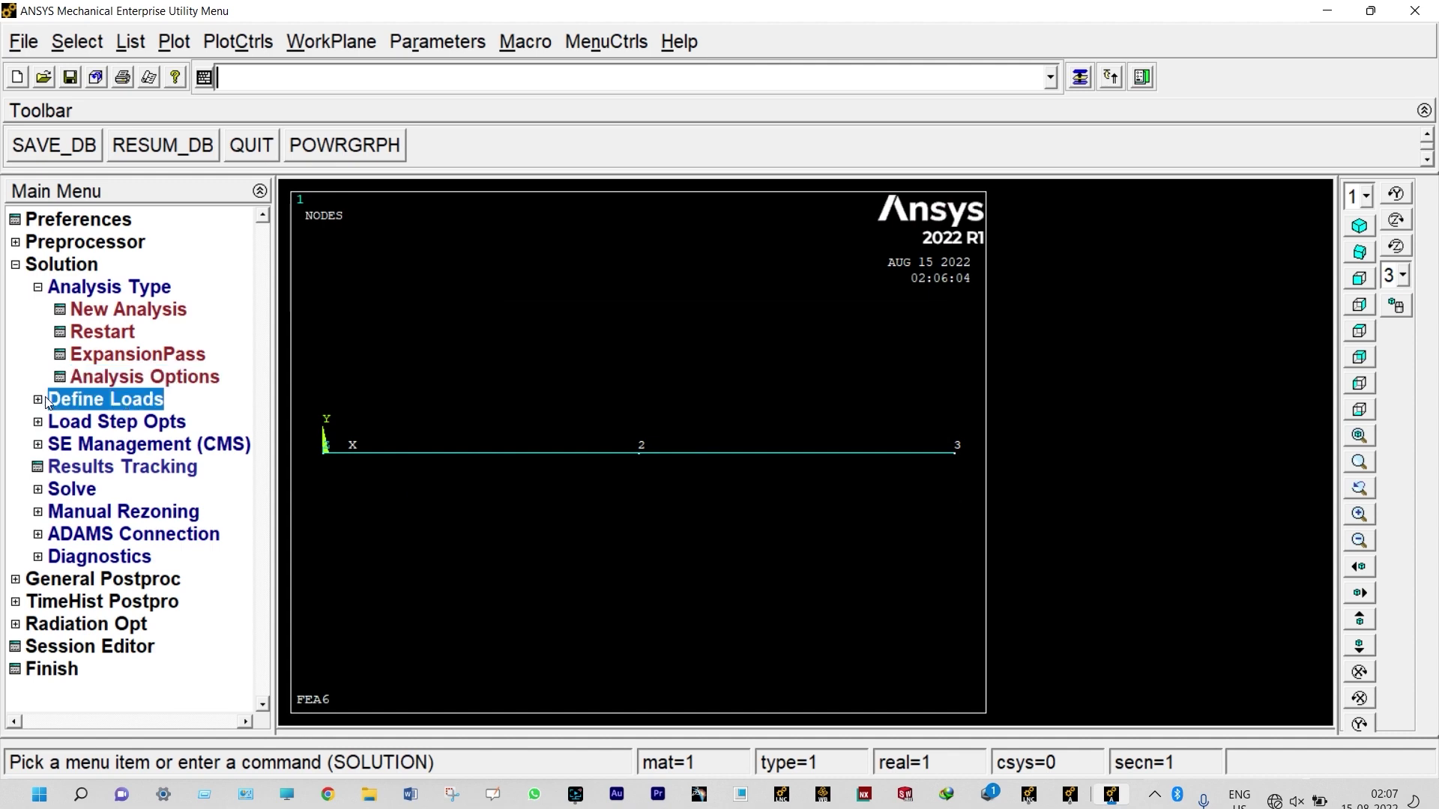
pyautogui.click(48, 399)
pyautogui.click(94, 353)
pyautogui.click(111, 379)
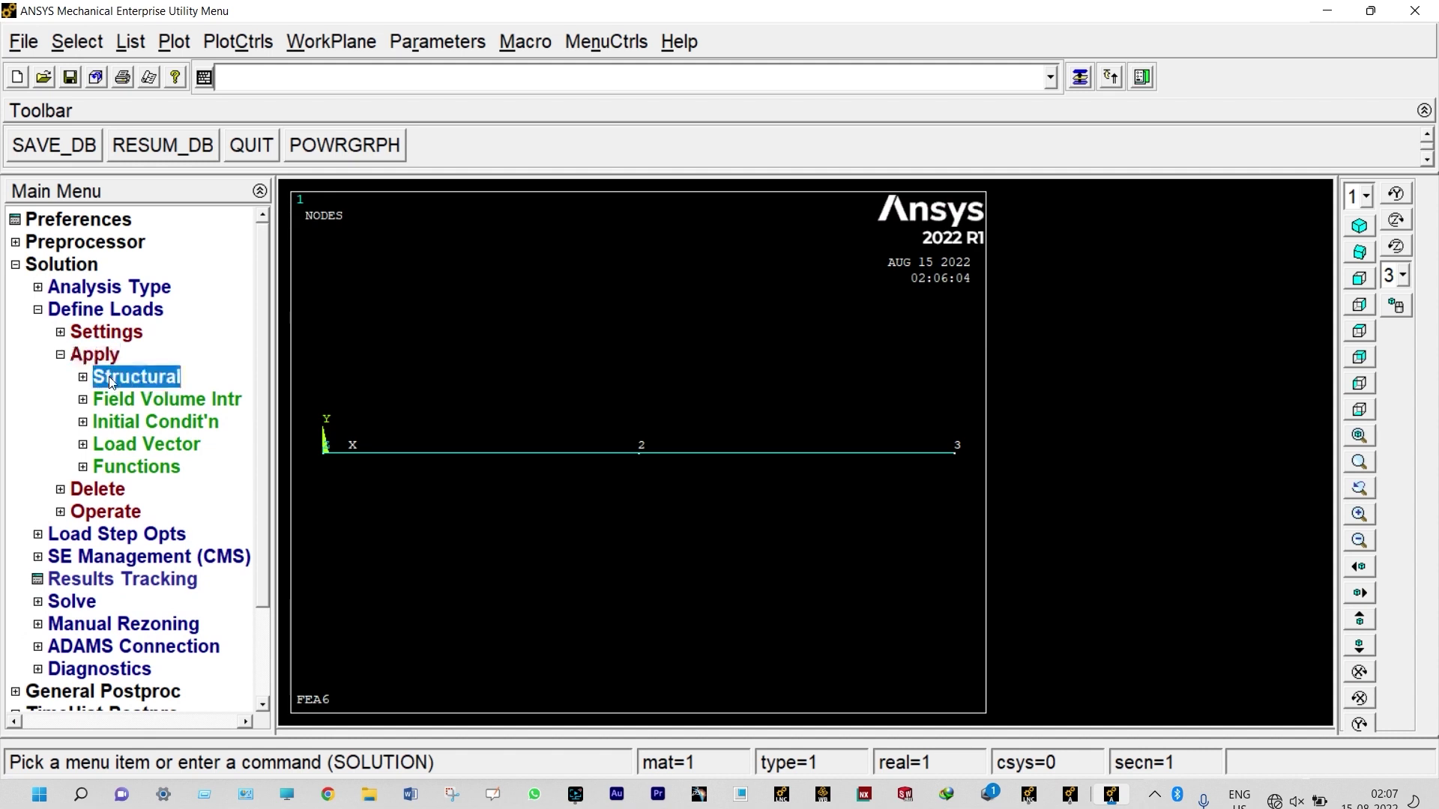
pyautogui.click(123, 400)
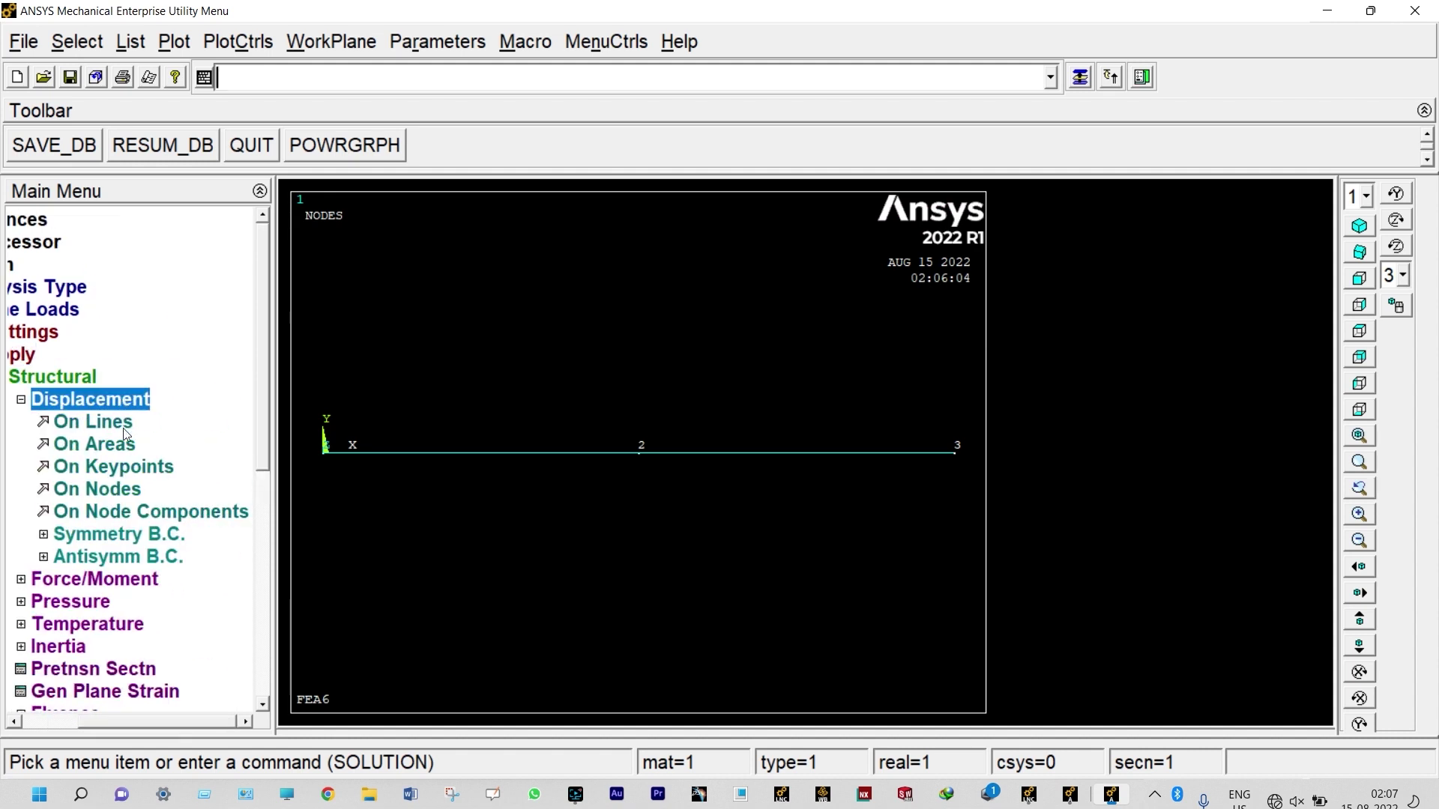
pyautogui.click(124, 490)
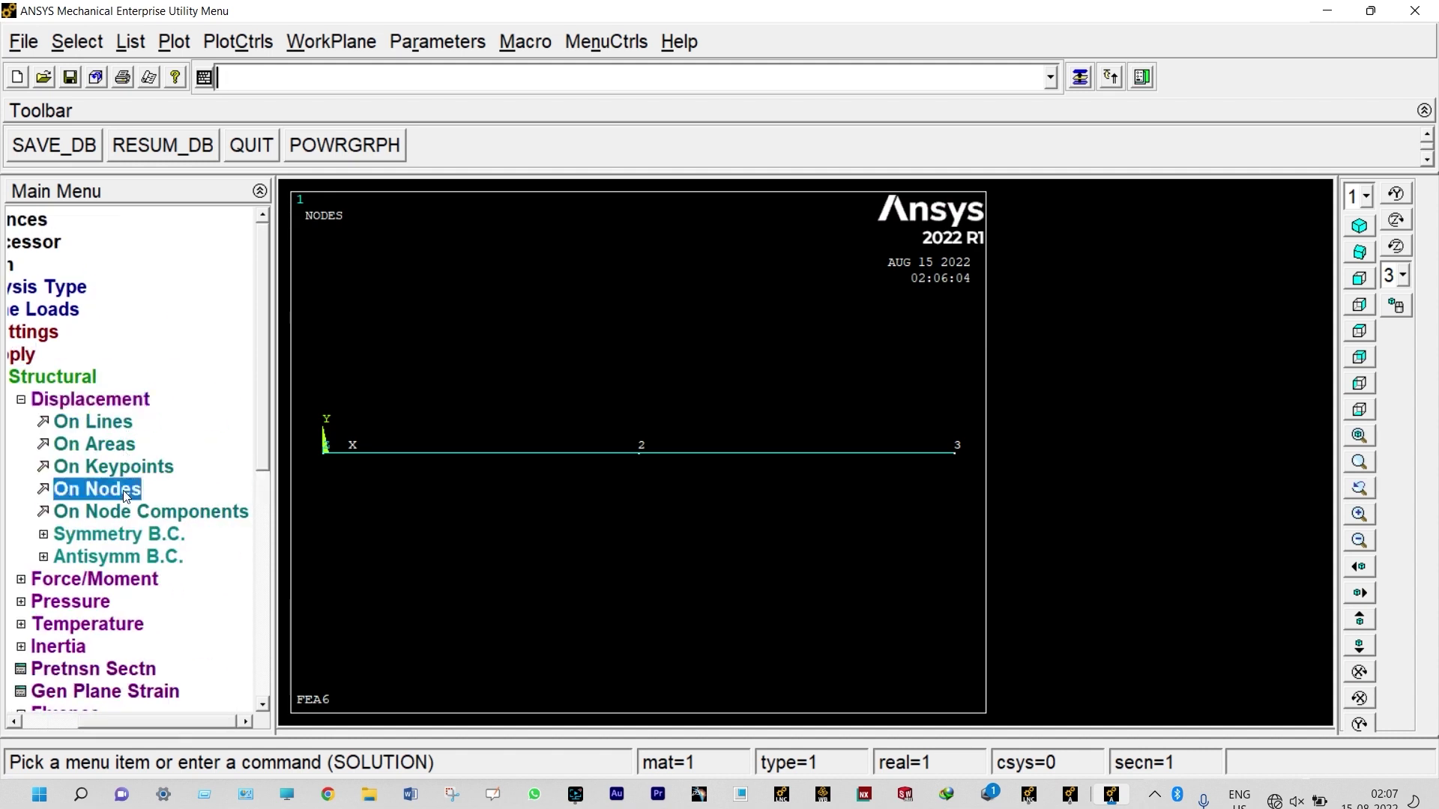
pyautogui.click(325, 476)
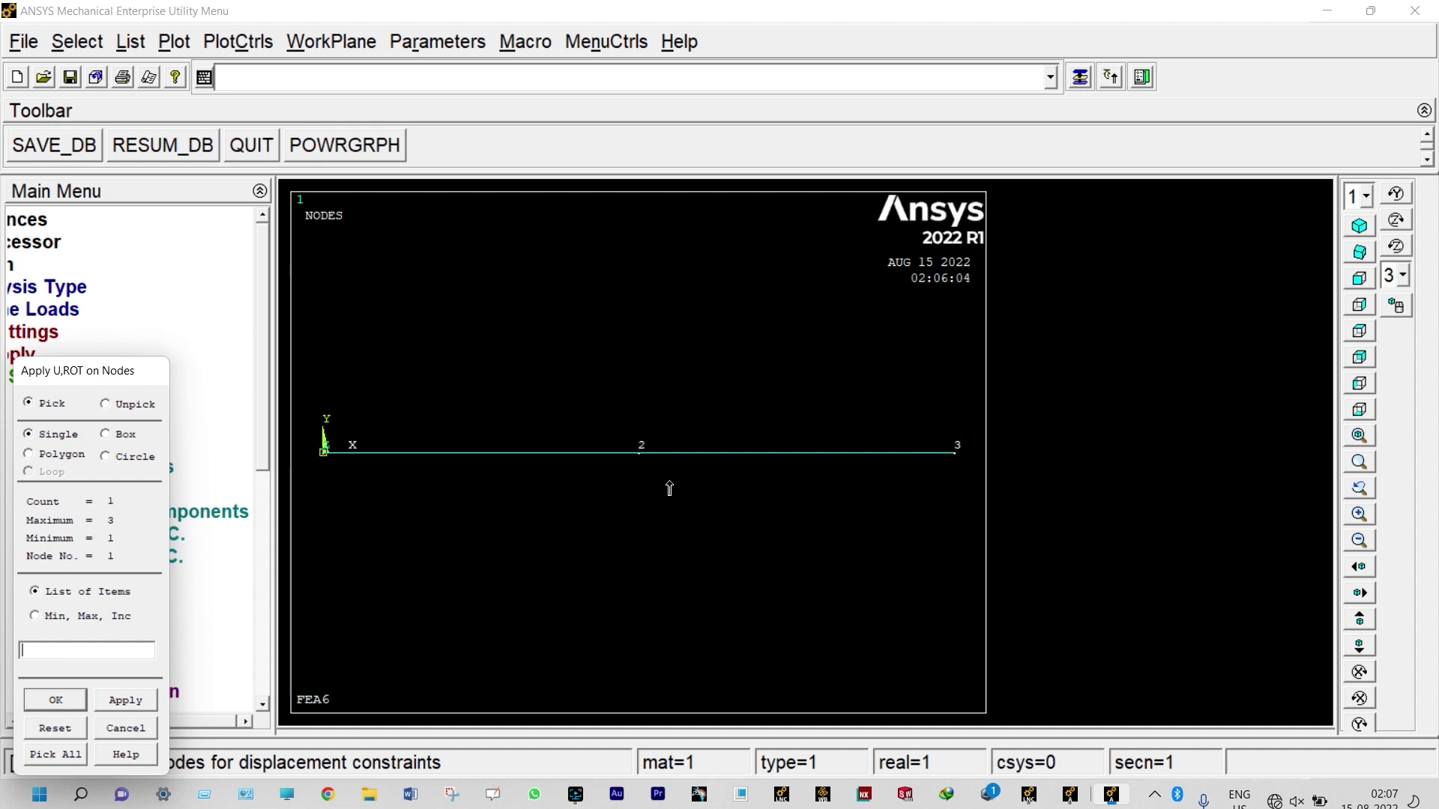
pyautogui.click(961, 474)
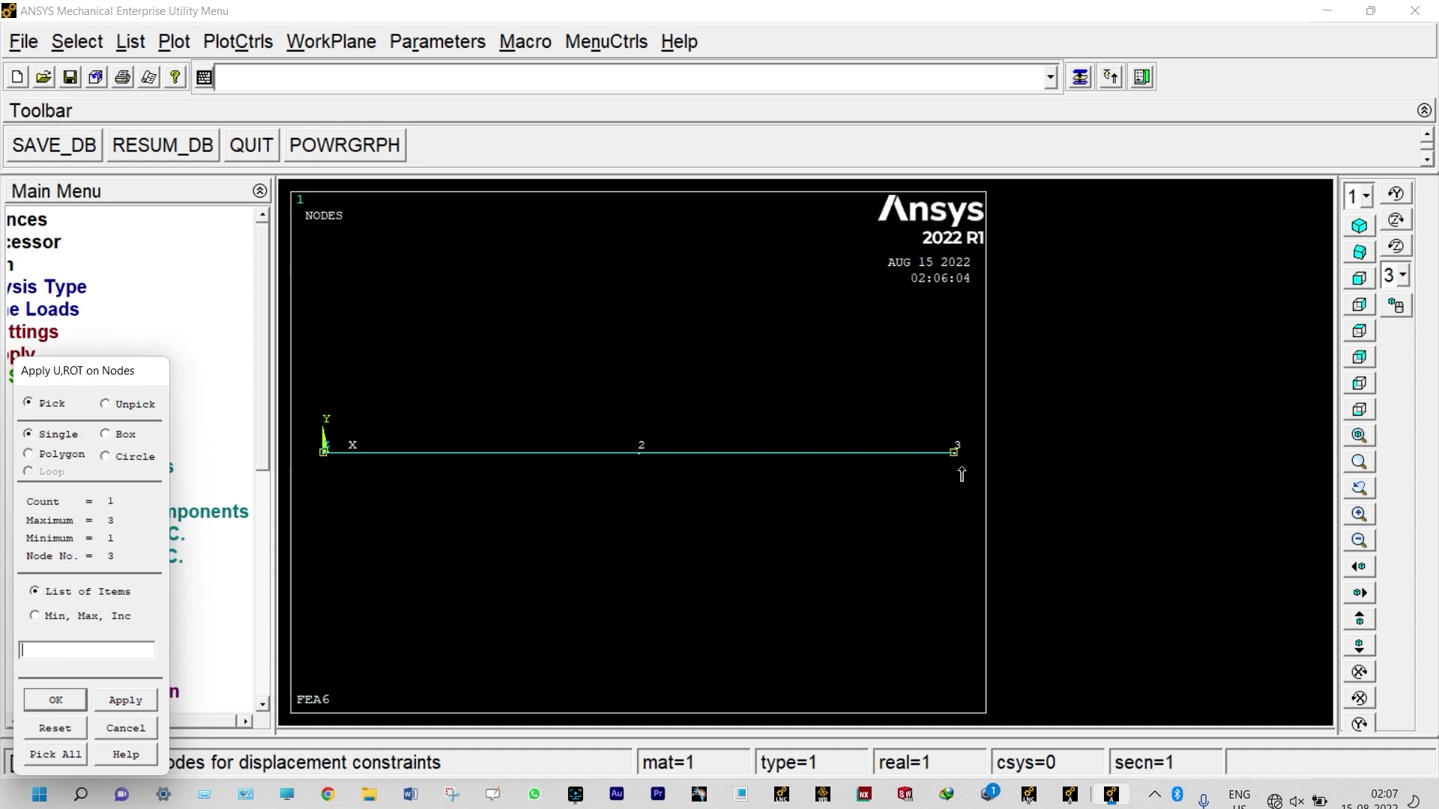
pyautogui.click(56, 698)
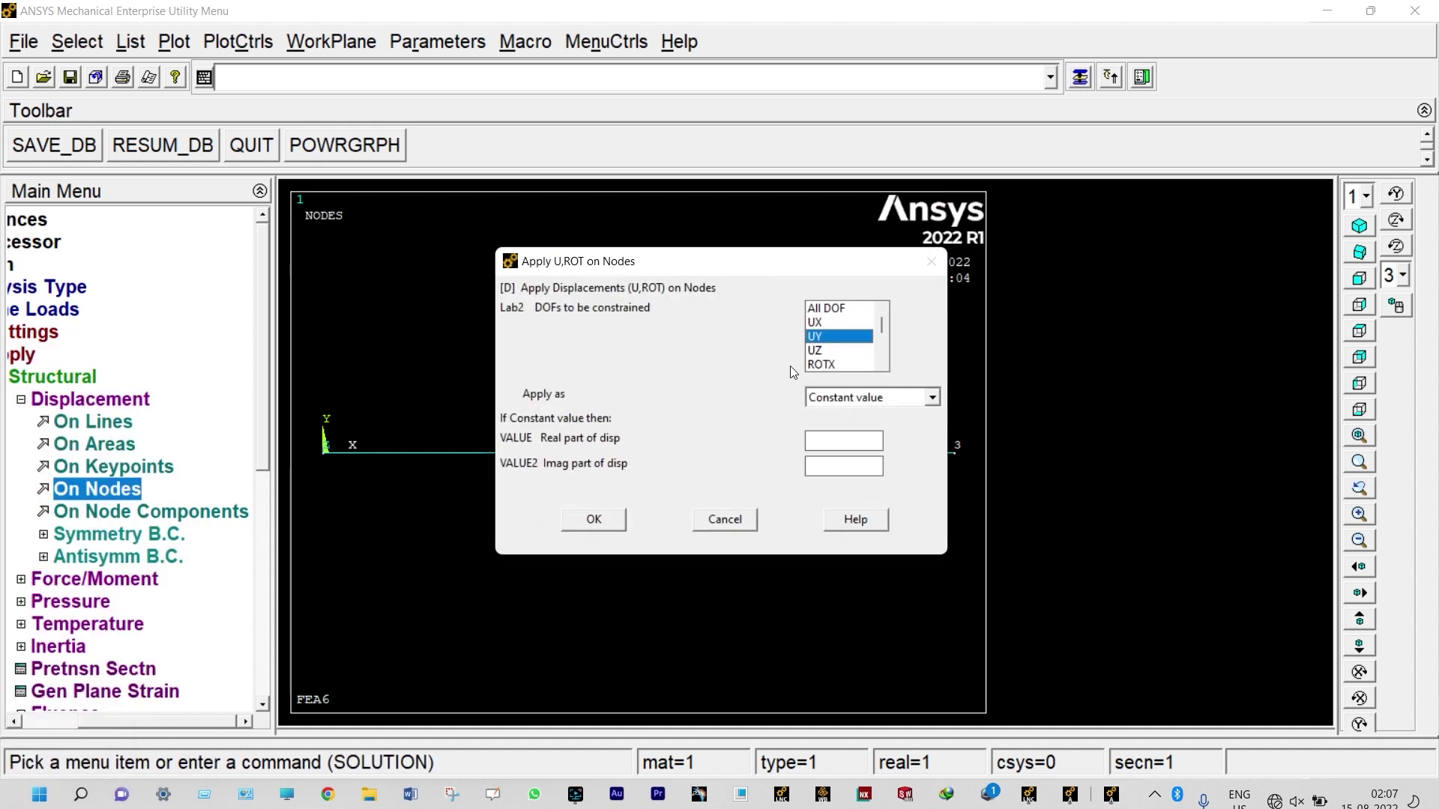
pyautogui.click(824, 312)
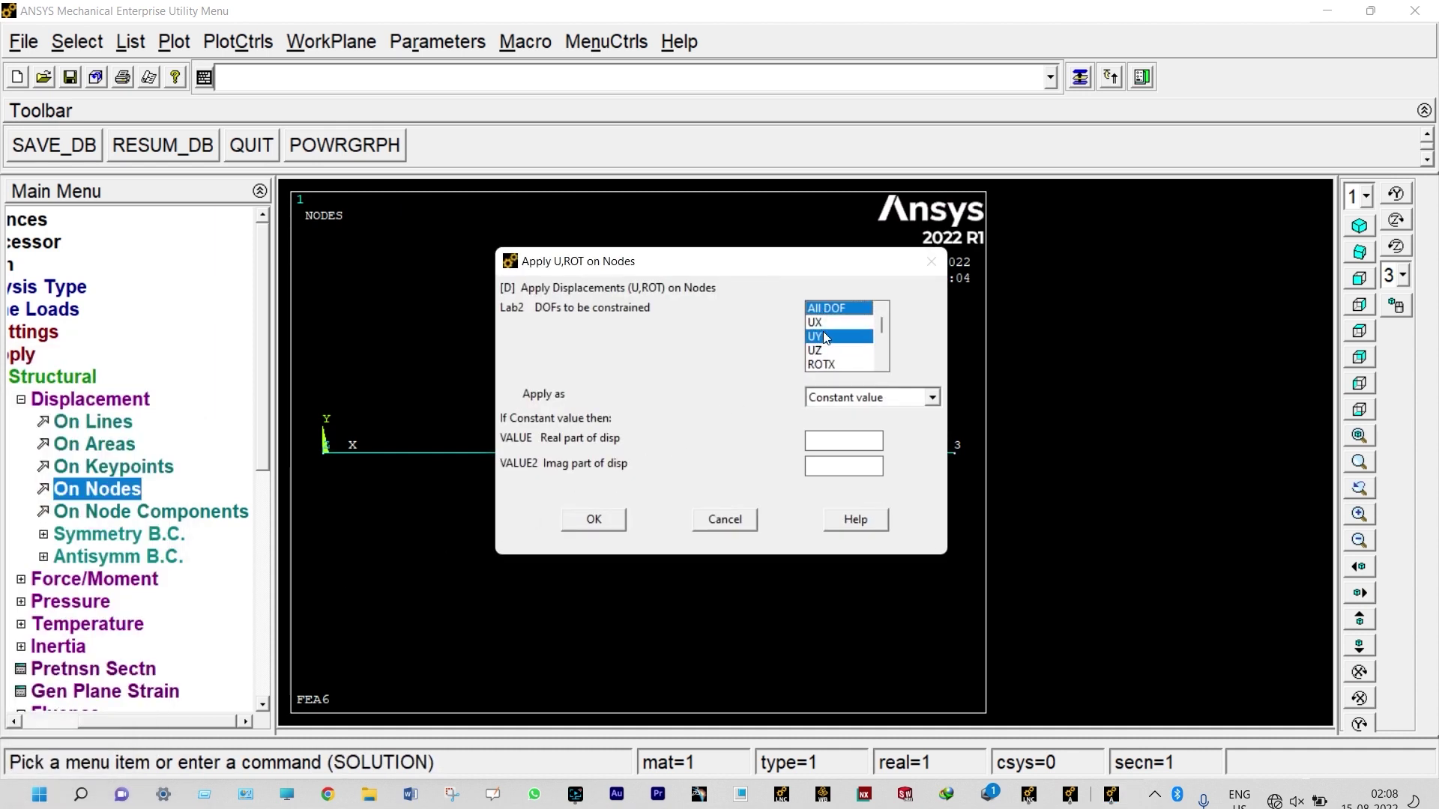
pyautogui.click(592, 520)
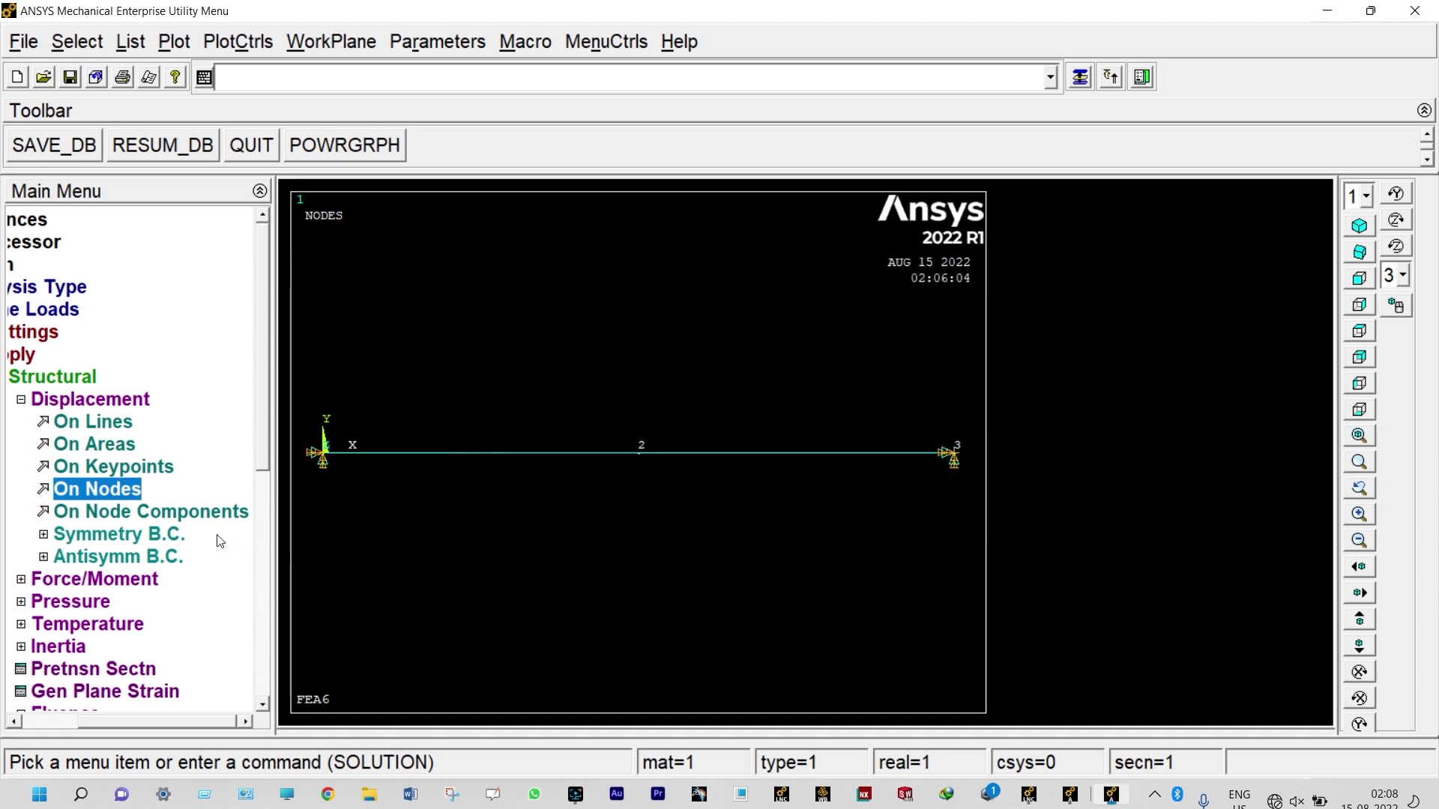
# - Apply an FY force of -100 on midspan node 2
pyautogui.click(88, 582)
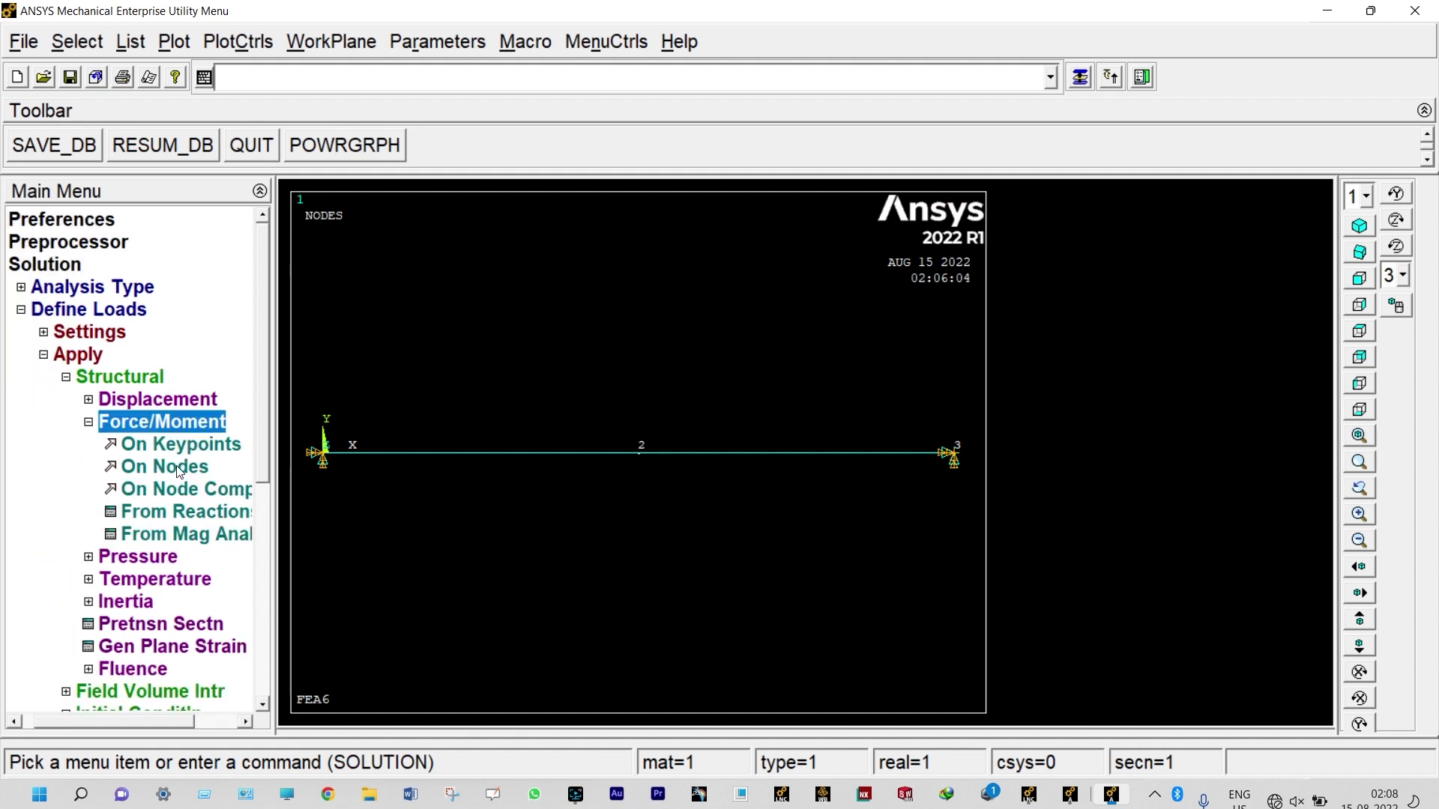
pyautogui.click(177, 465)
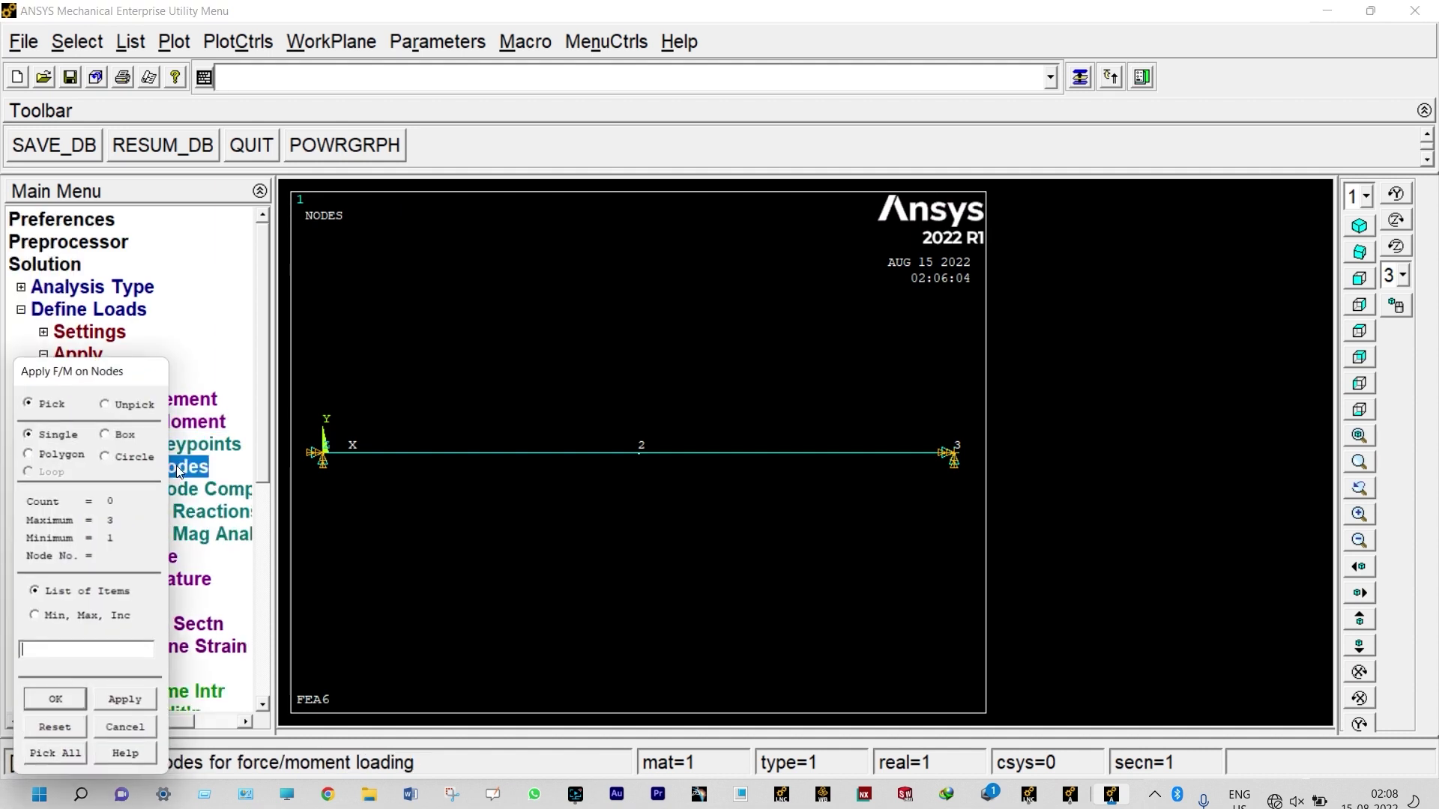
pyautogui.click(637, 463)
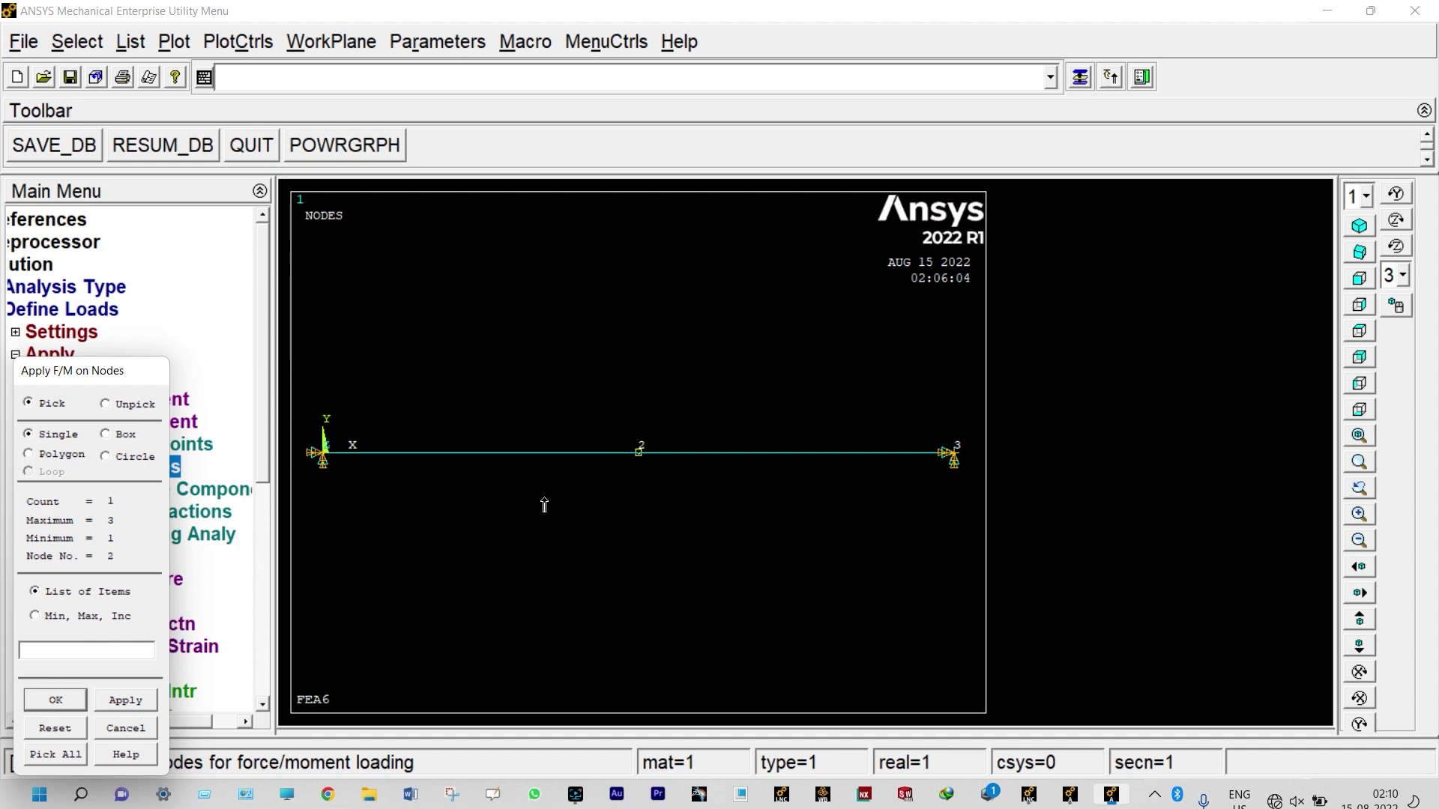
pyautogui.click(57, 698)
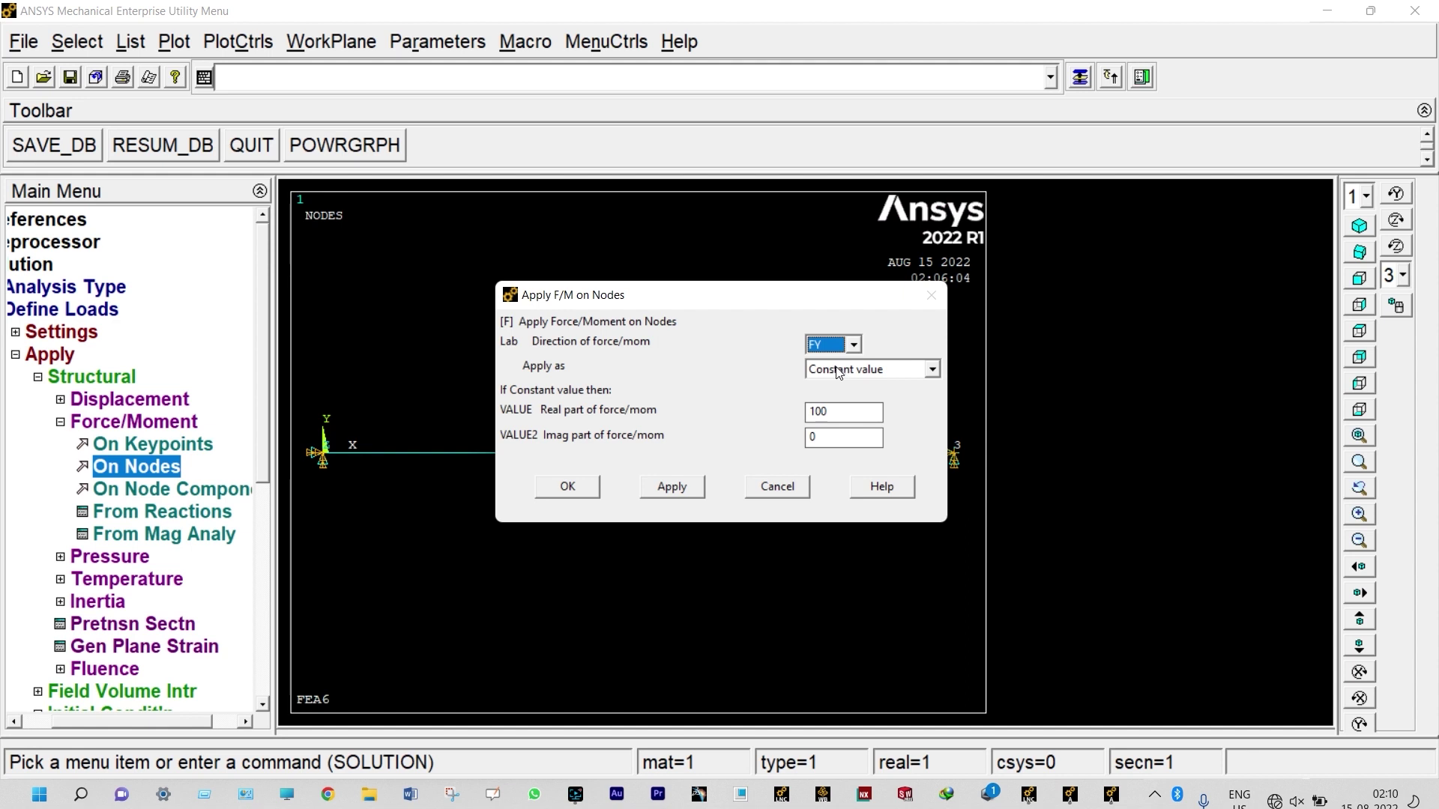
pyautogui.click(823, 409)
pyautogui.write('1')
pyautogui.press('BackSpace')
pyautogui.write('-')
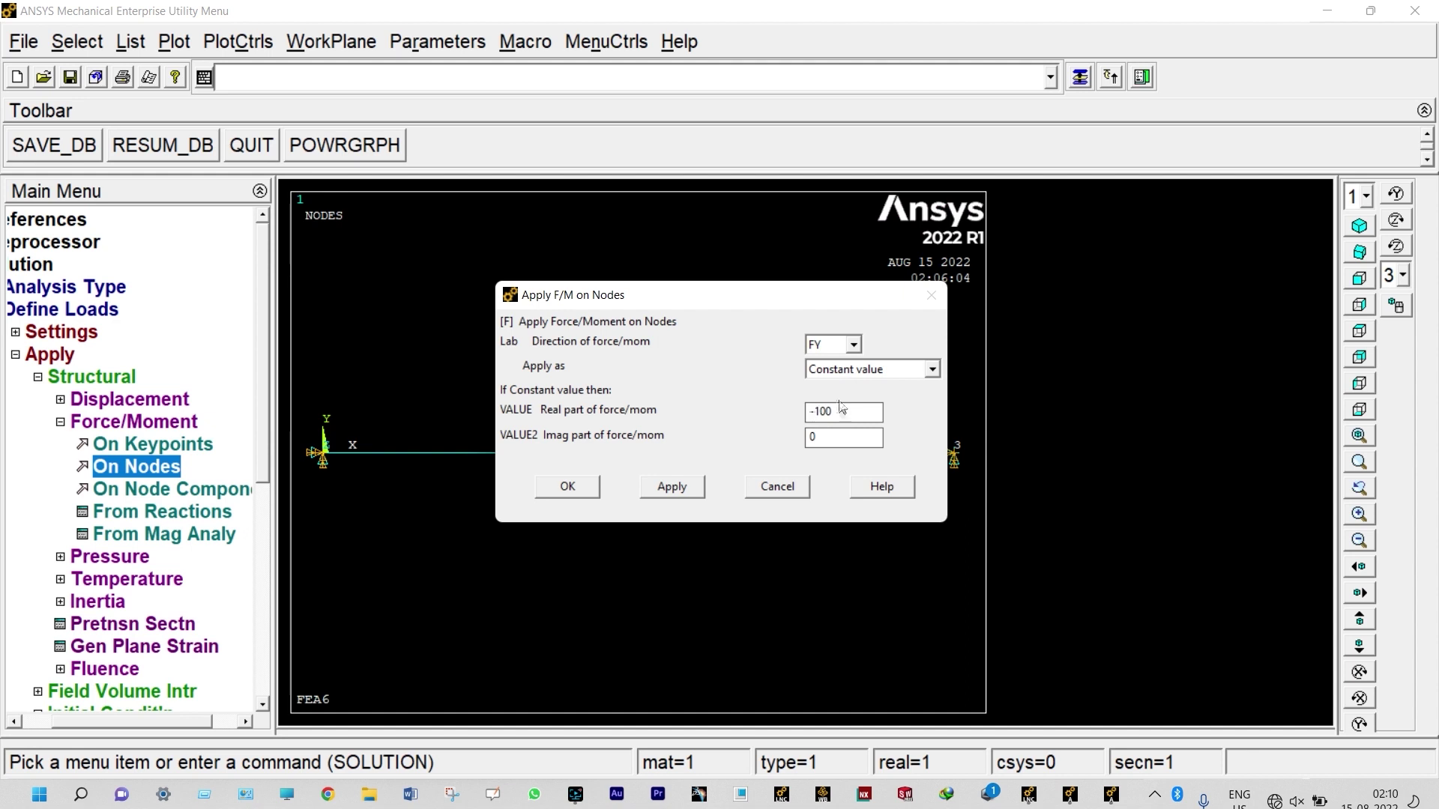
pyautogui.click(570, 487)
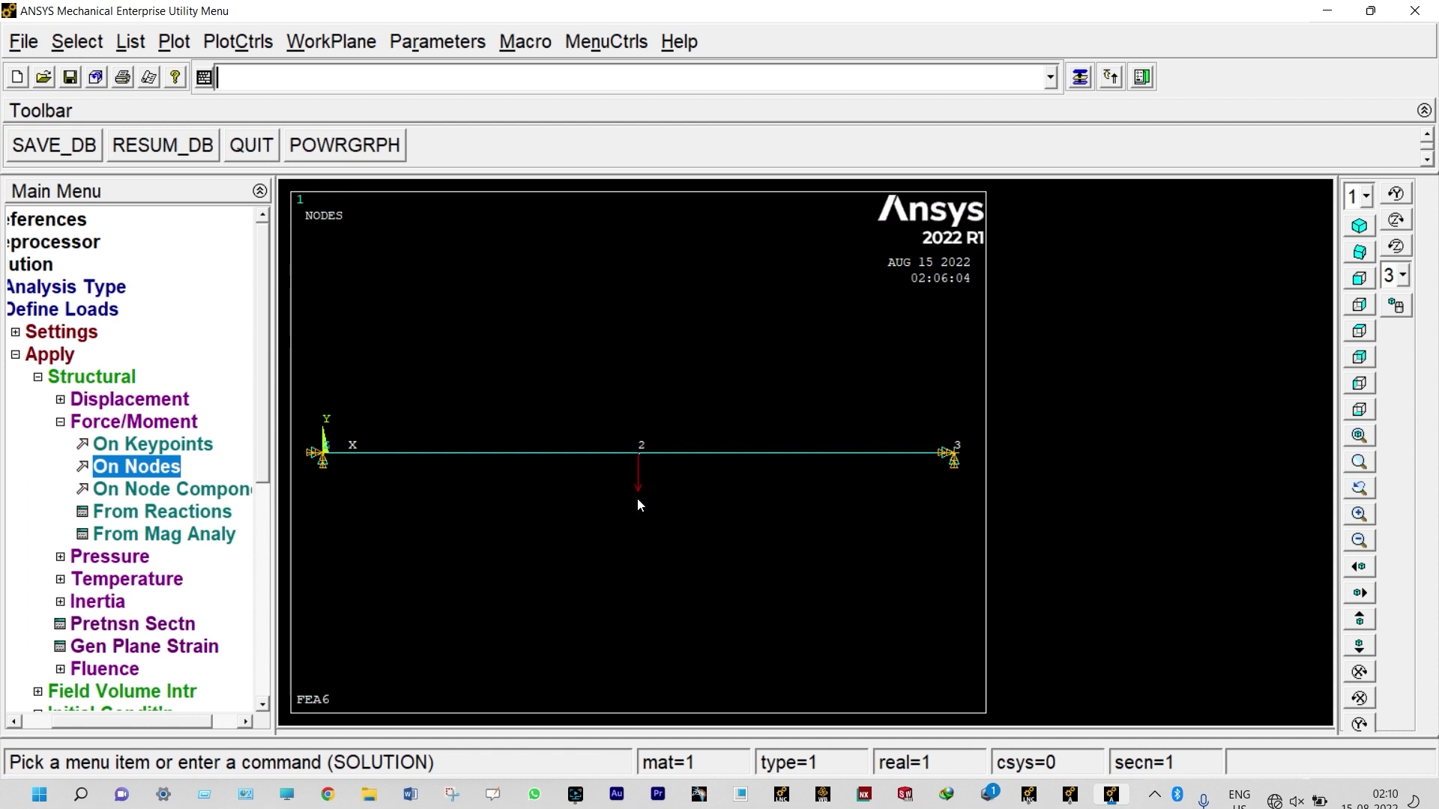
pyautogui.click(21, 354)
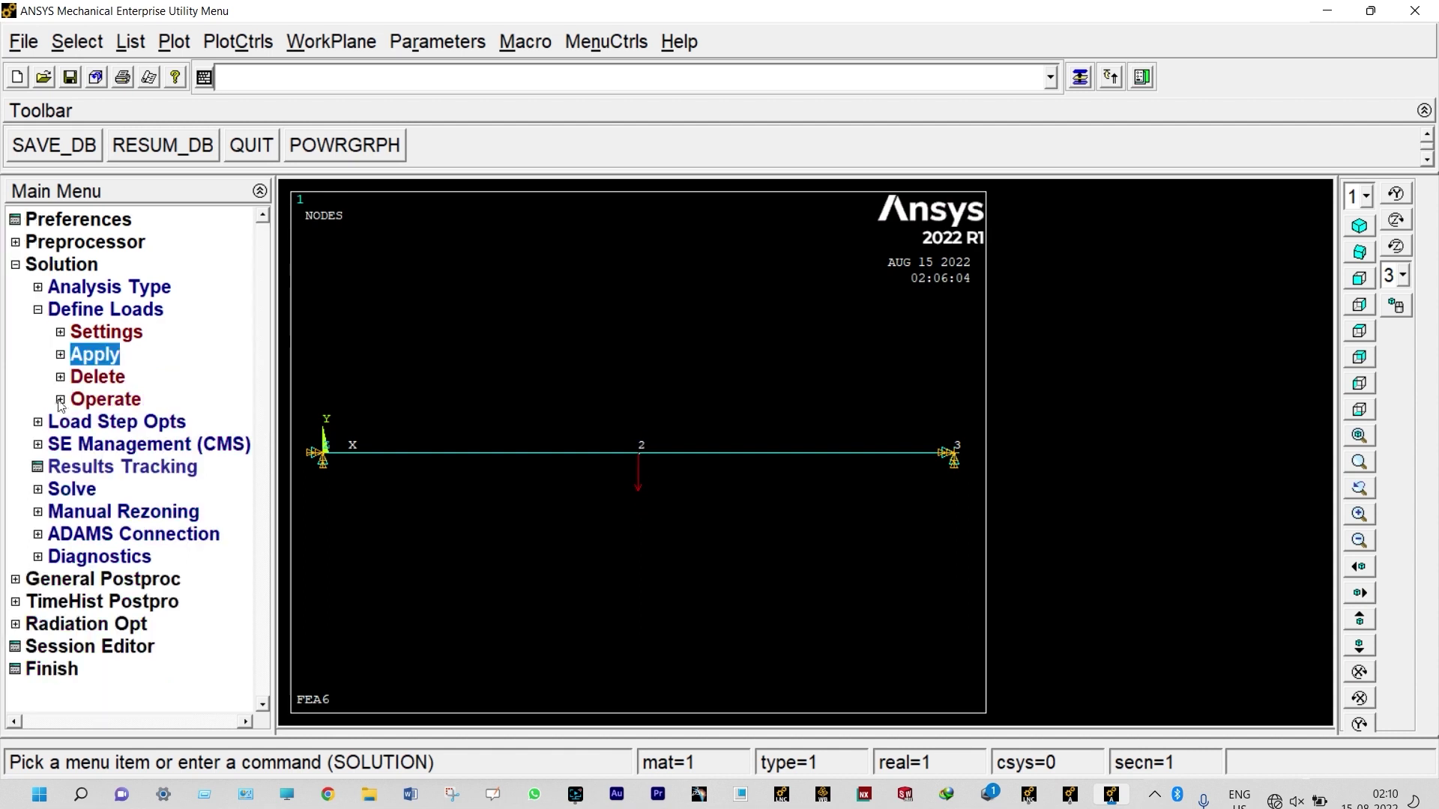
# - In Freq and Substeps, enter a 0 to 300 range with 100 stepped substeps
pyautogui.click(77, 423)
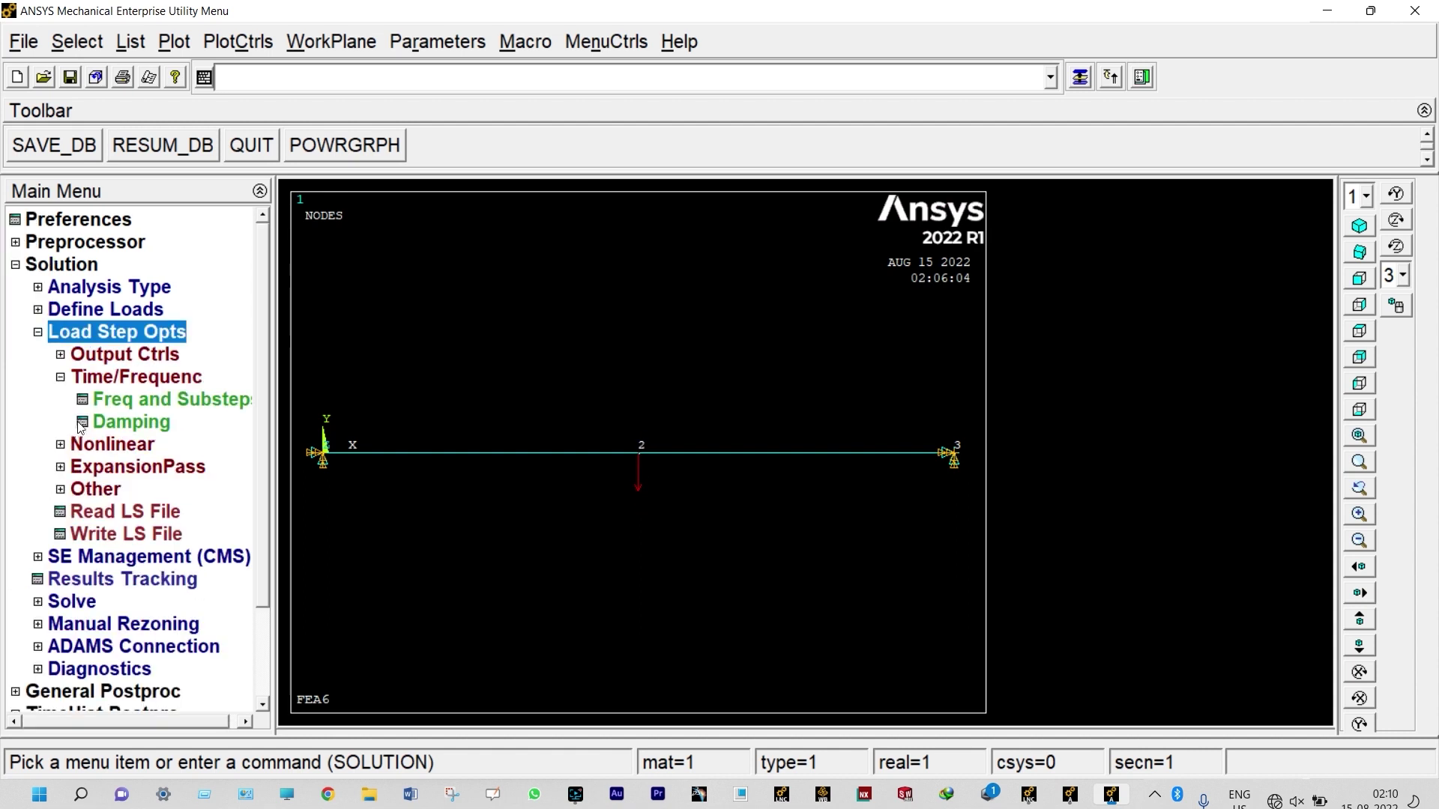
pyautogui.click(173, 405)
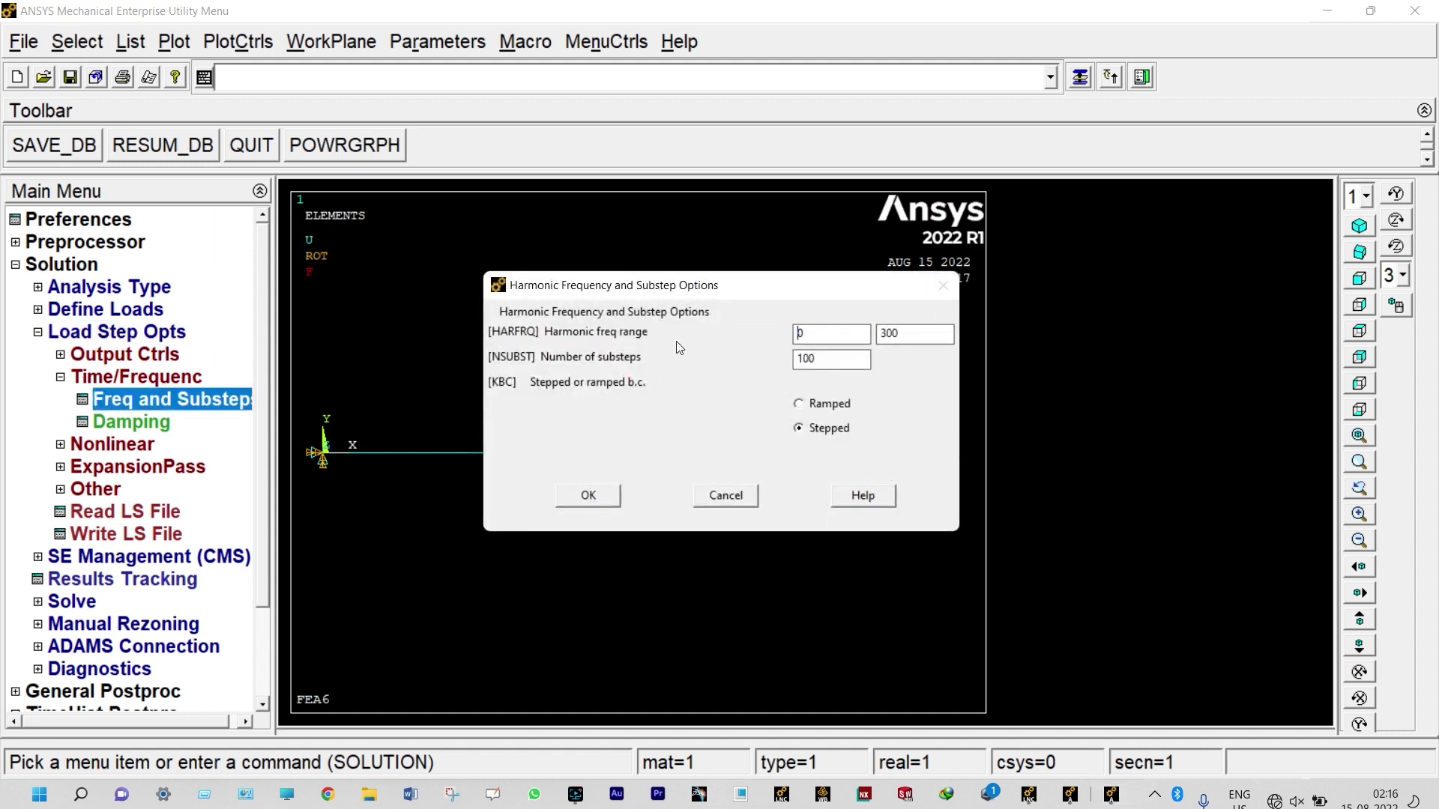
pyautogui.click(882, 337)
pyautogui.click(600, 496)
# - Solve the current harmonic load step, then dismiss the 'Solution is done!' note and status window
pyautogui.click(73, 602)
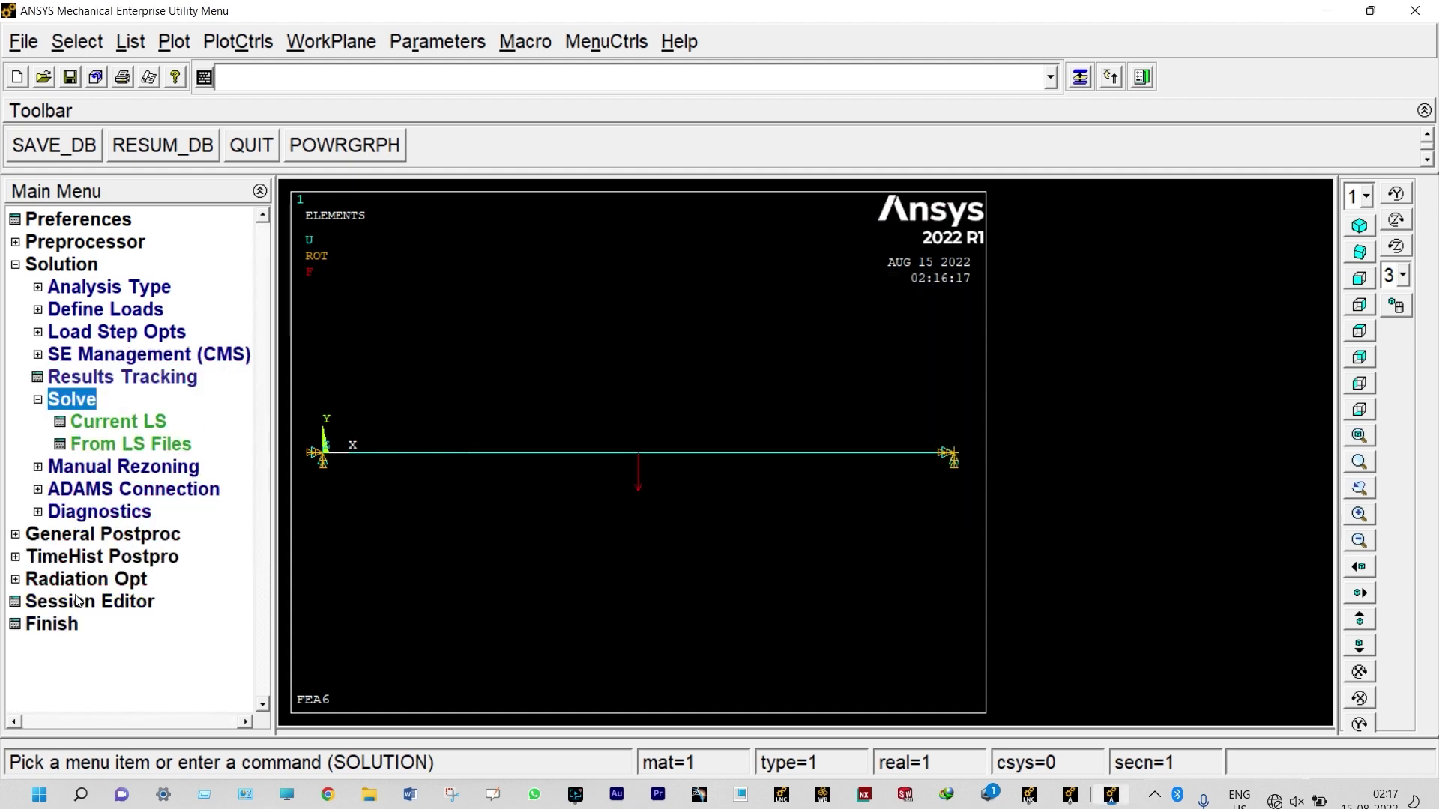
pyautogui.click(138, 422)
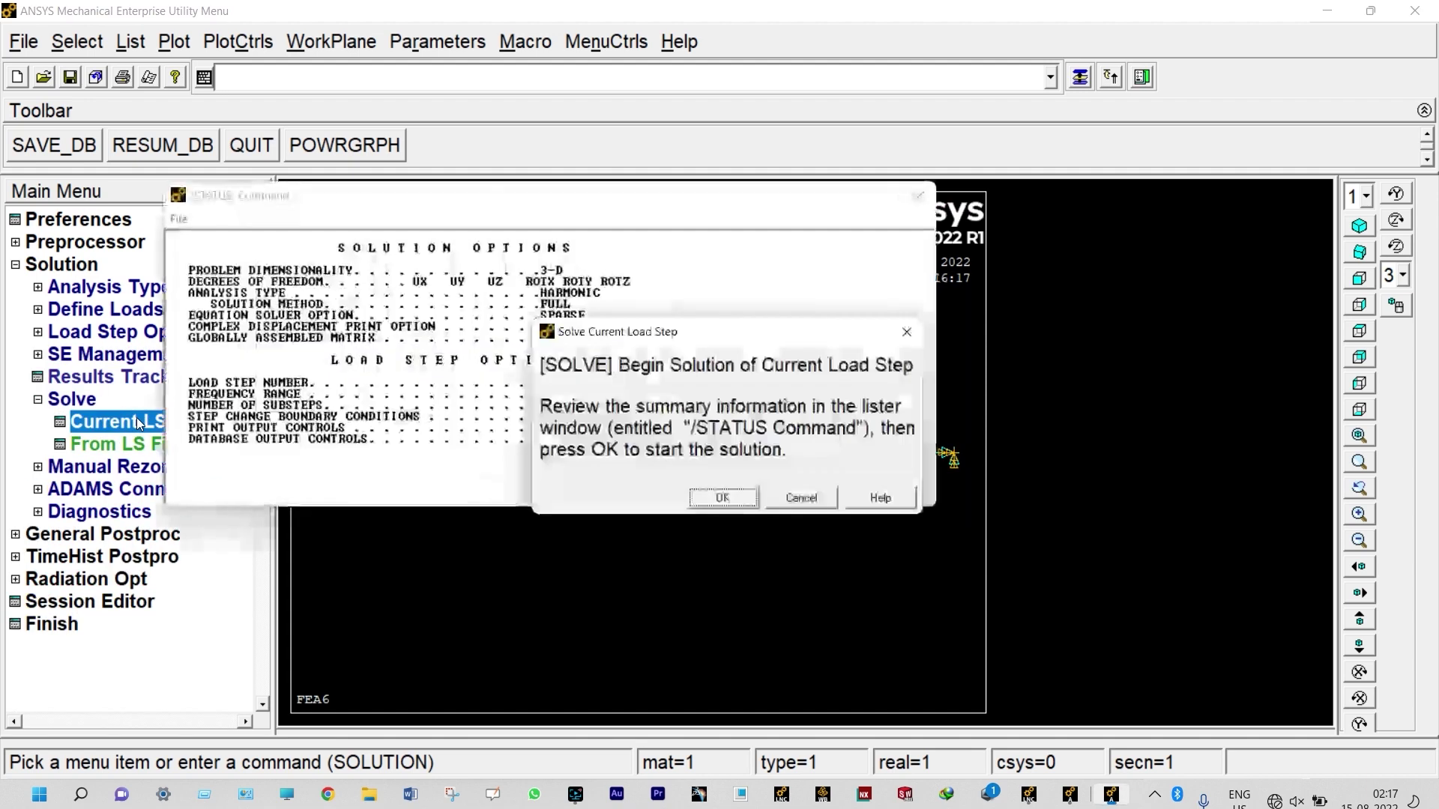
pyautogui.click(721, 498)
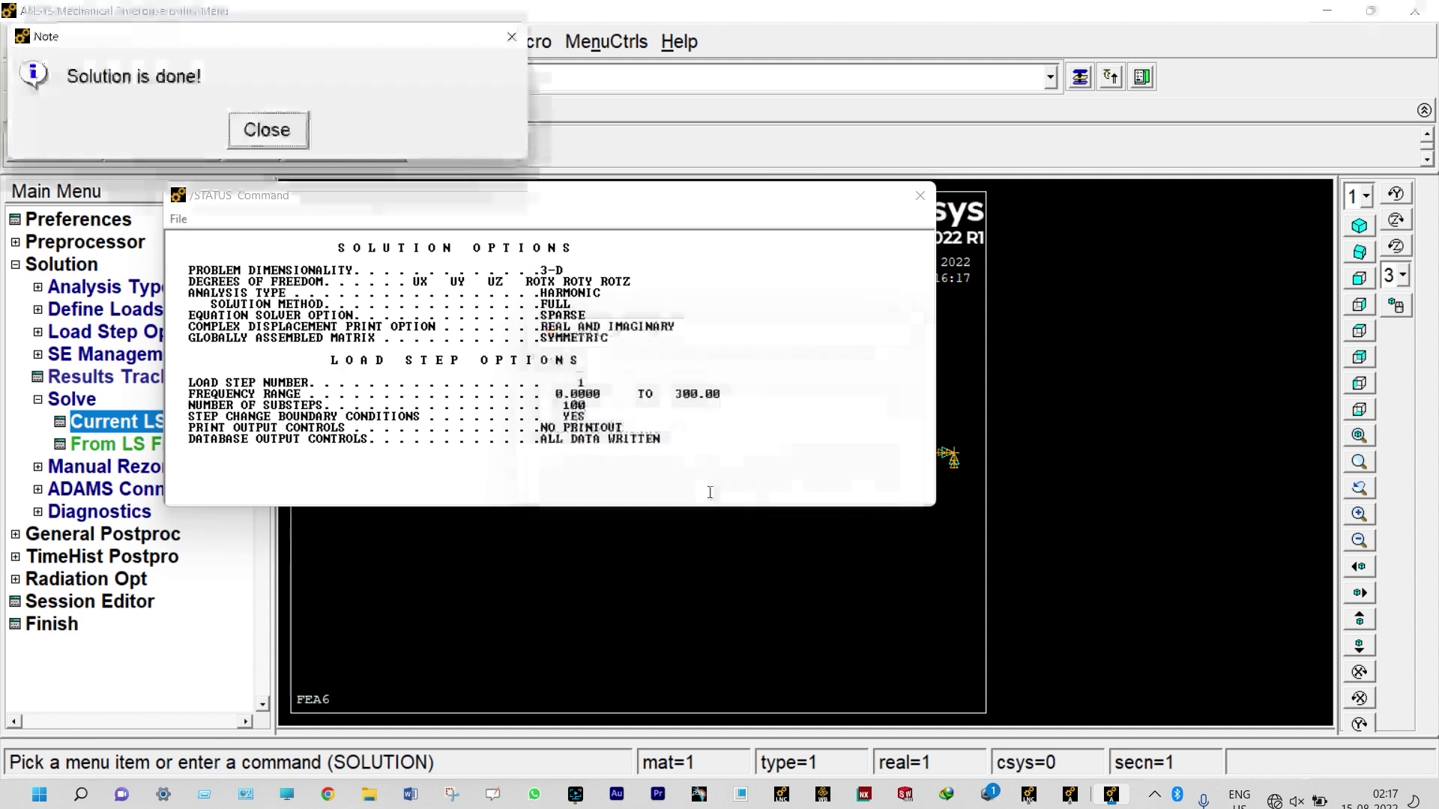
pyautogui.click(267, 130)
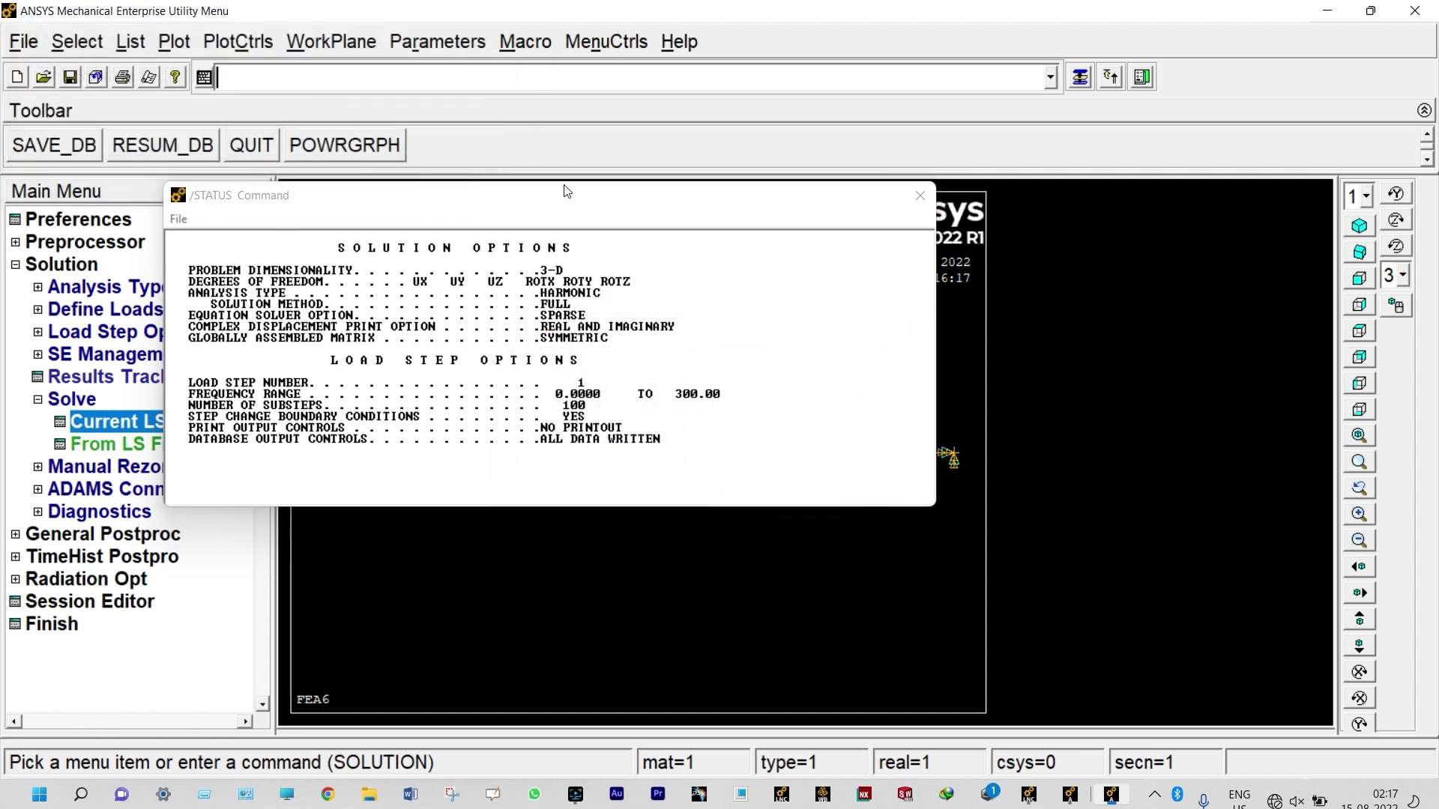
pyautogui.click(916, 197)
# - Add a time-history variable for the Y-component of displacement at midspan node 2
pyautogui.click(116, 557)
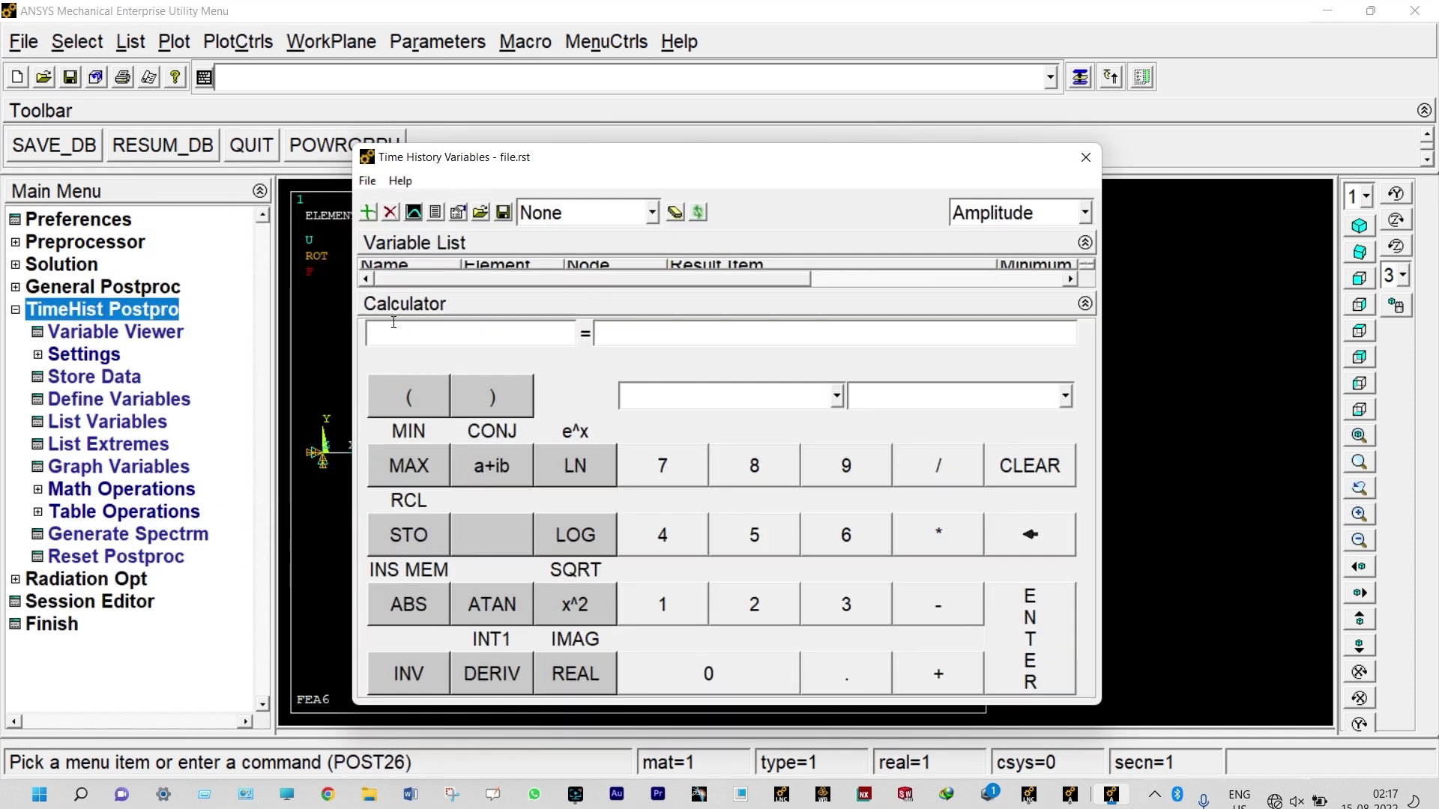
pyautogui.click(368, 213)
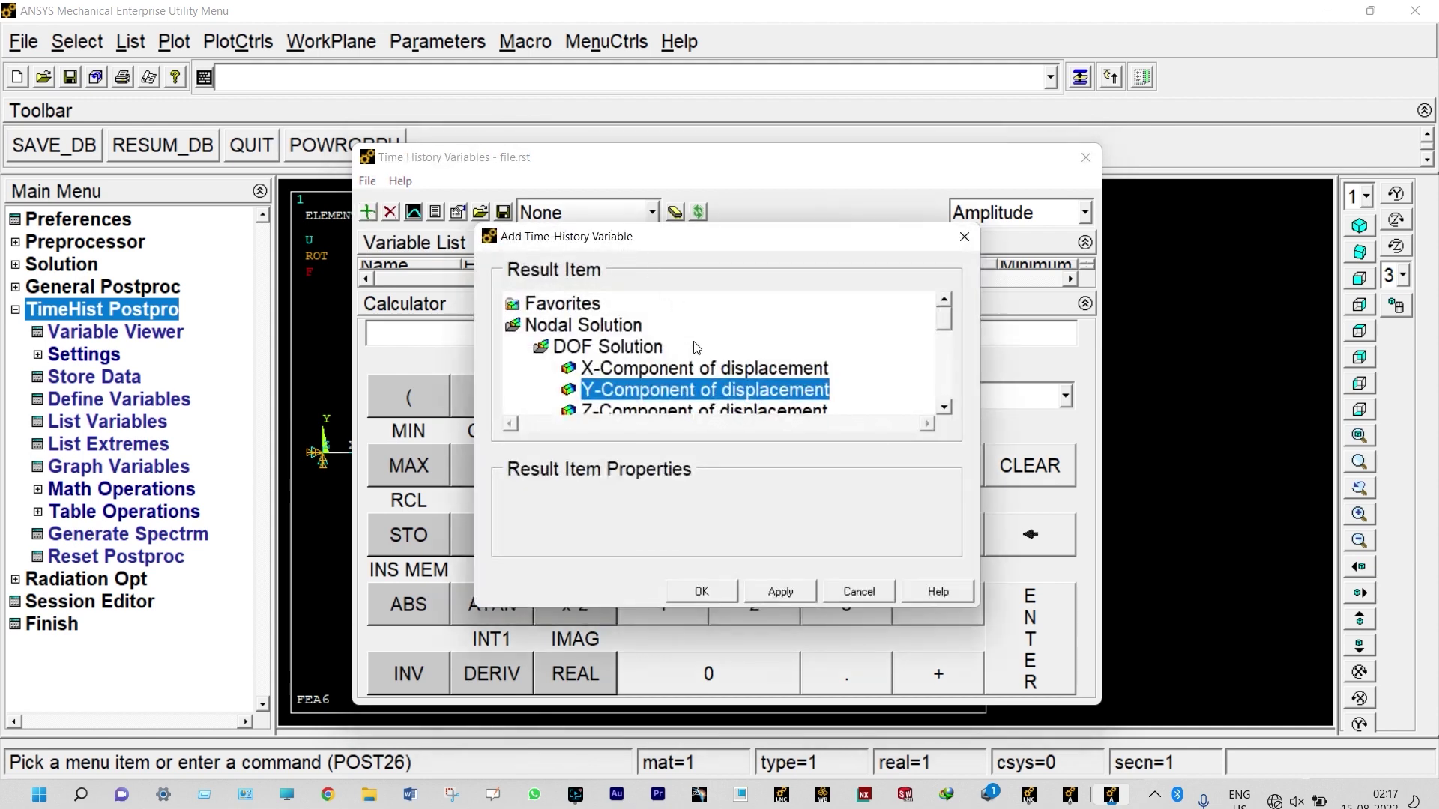
pyautogui.click(708, 590)
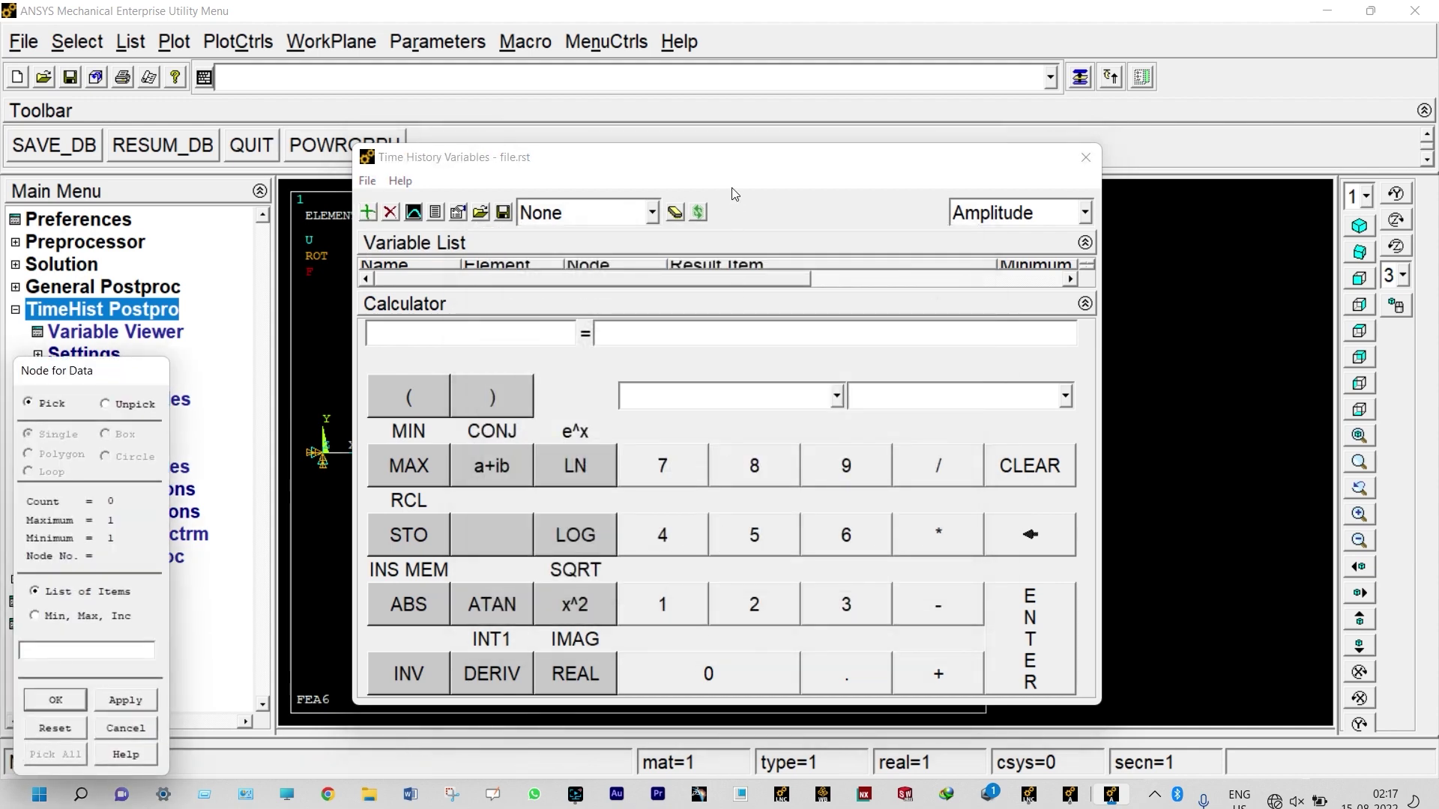
pyautogui.moveTo(733, 157); pyautogui.dragTo(1145, 153)
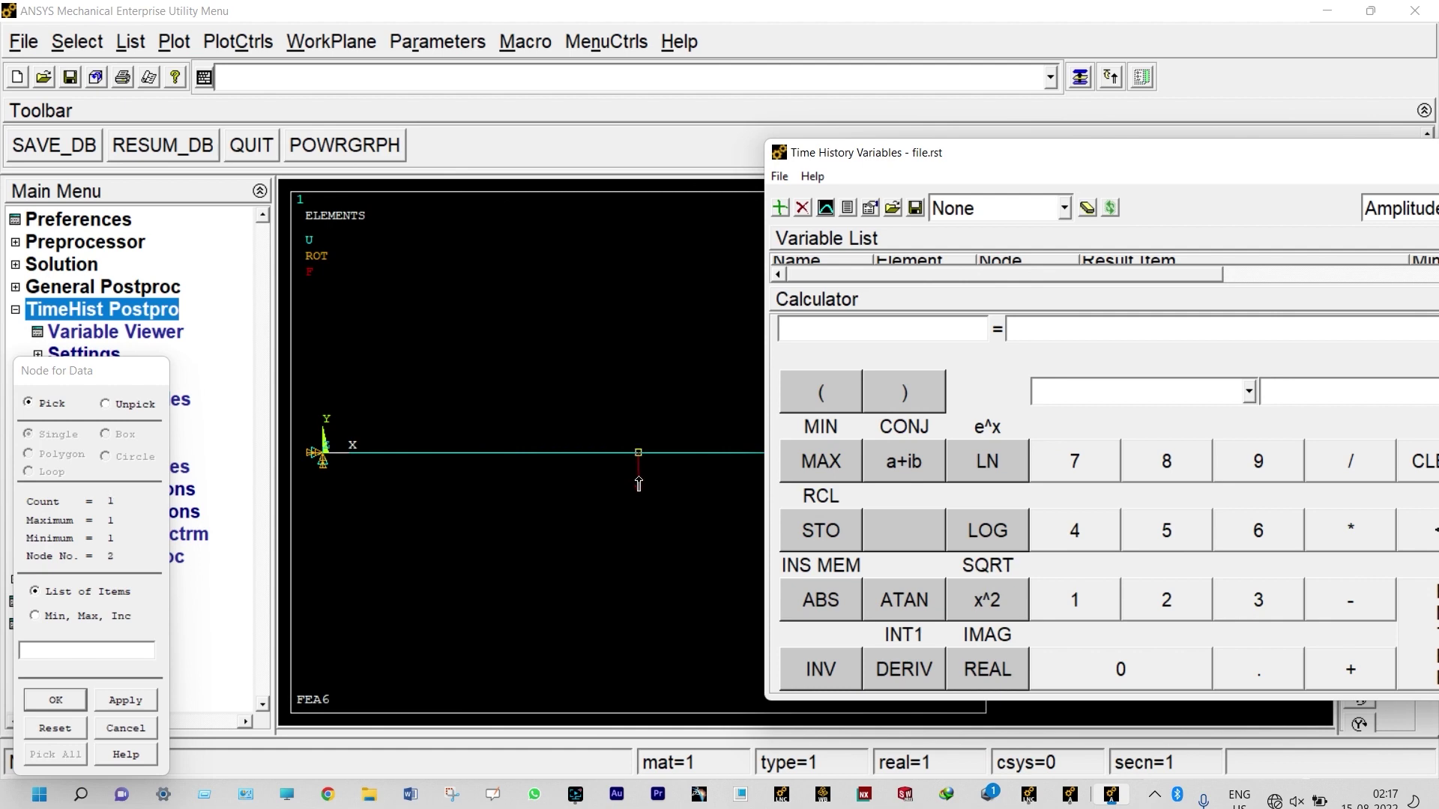
pyautogui.click(66, 699)
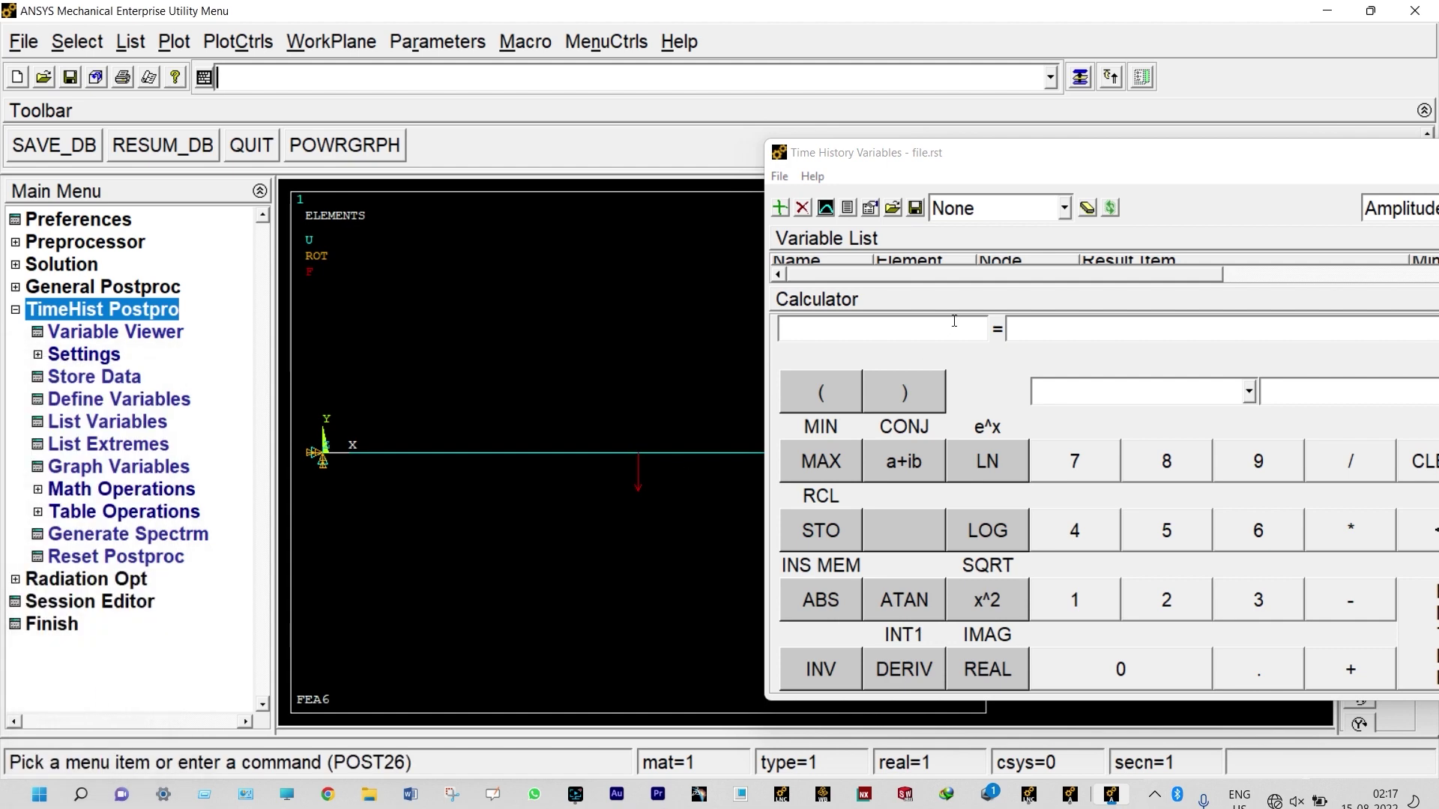
# - List the UY_2 amplitude and phase values versus frequency, then close the listing
pyautogui.click(849, 210)
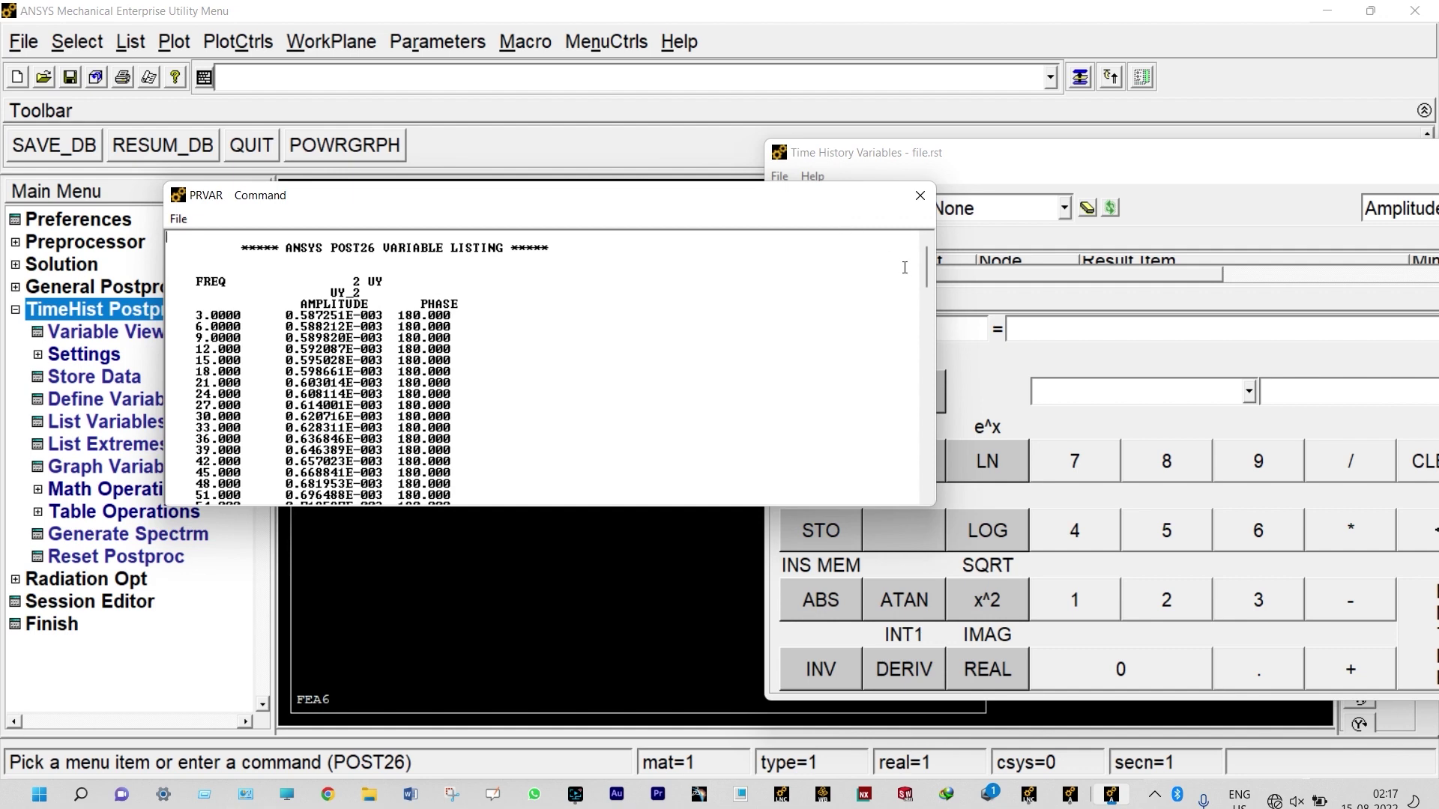
pyautogui.moveTo(926, 267)
pyautogui.mouseDown()
pyautogui.moveTo(922, 443)
pyautogui.moveTo(927, 259)
pyautogui.mouseUp()
pyautogui.click(920, 195)
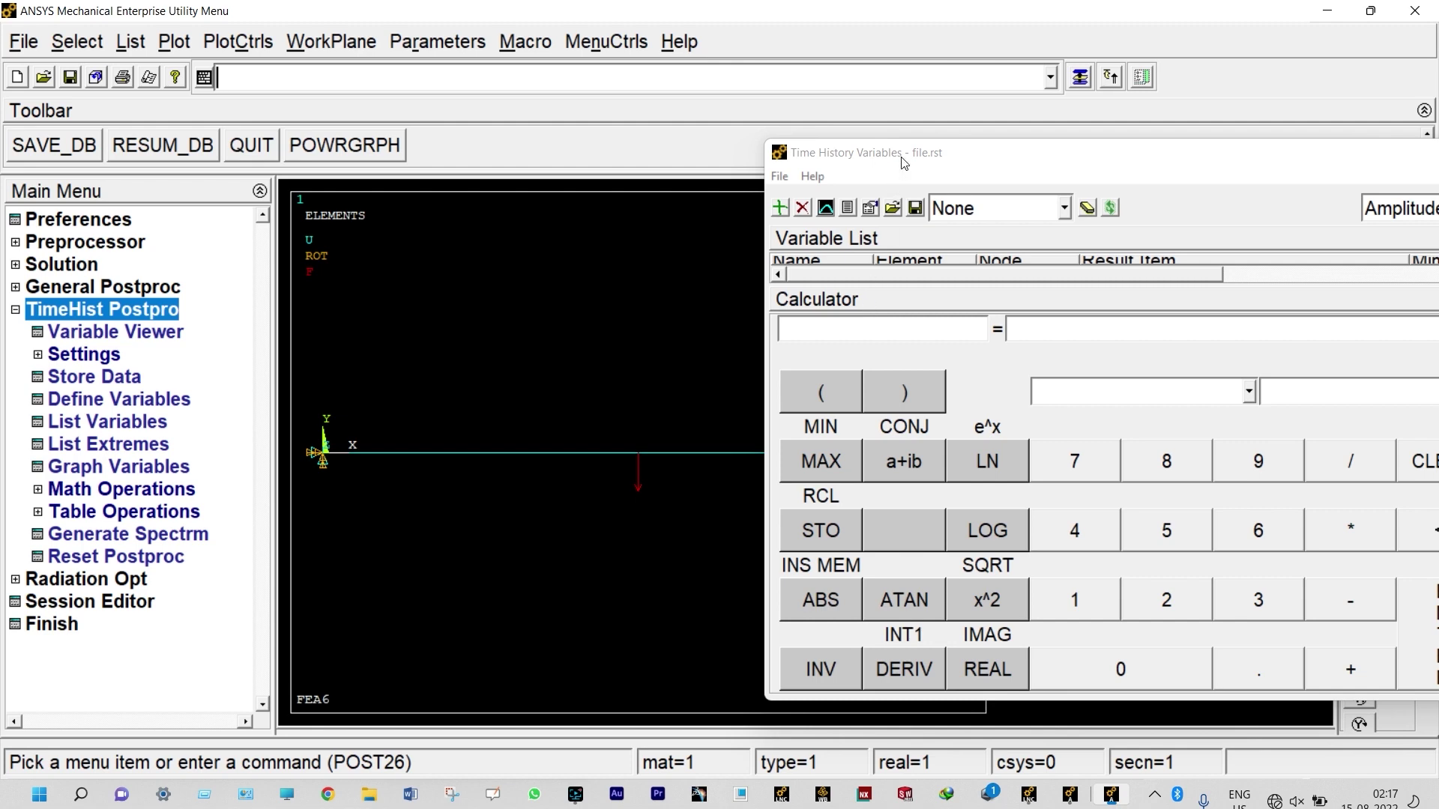
# - Graph UY_2 amplitude against frequency and close the Time History Variables window
pyautogui.click(825, 211)
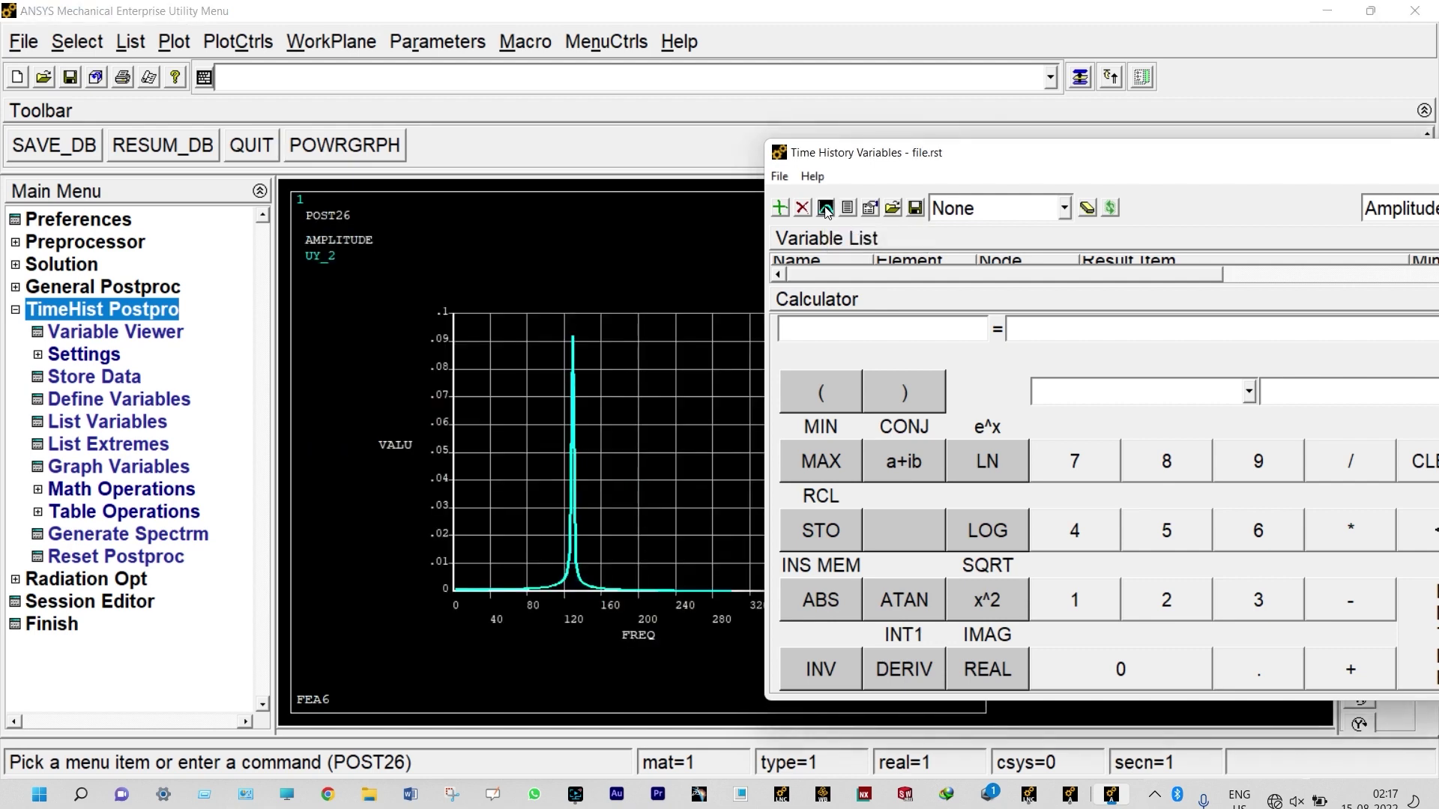
pyautogui.moveTo(907, 167); pyautogui.dragTo(774, 180)
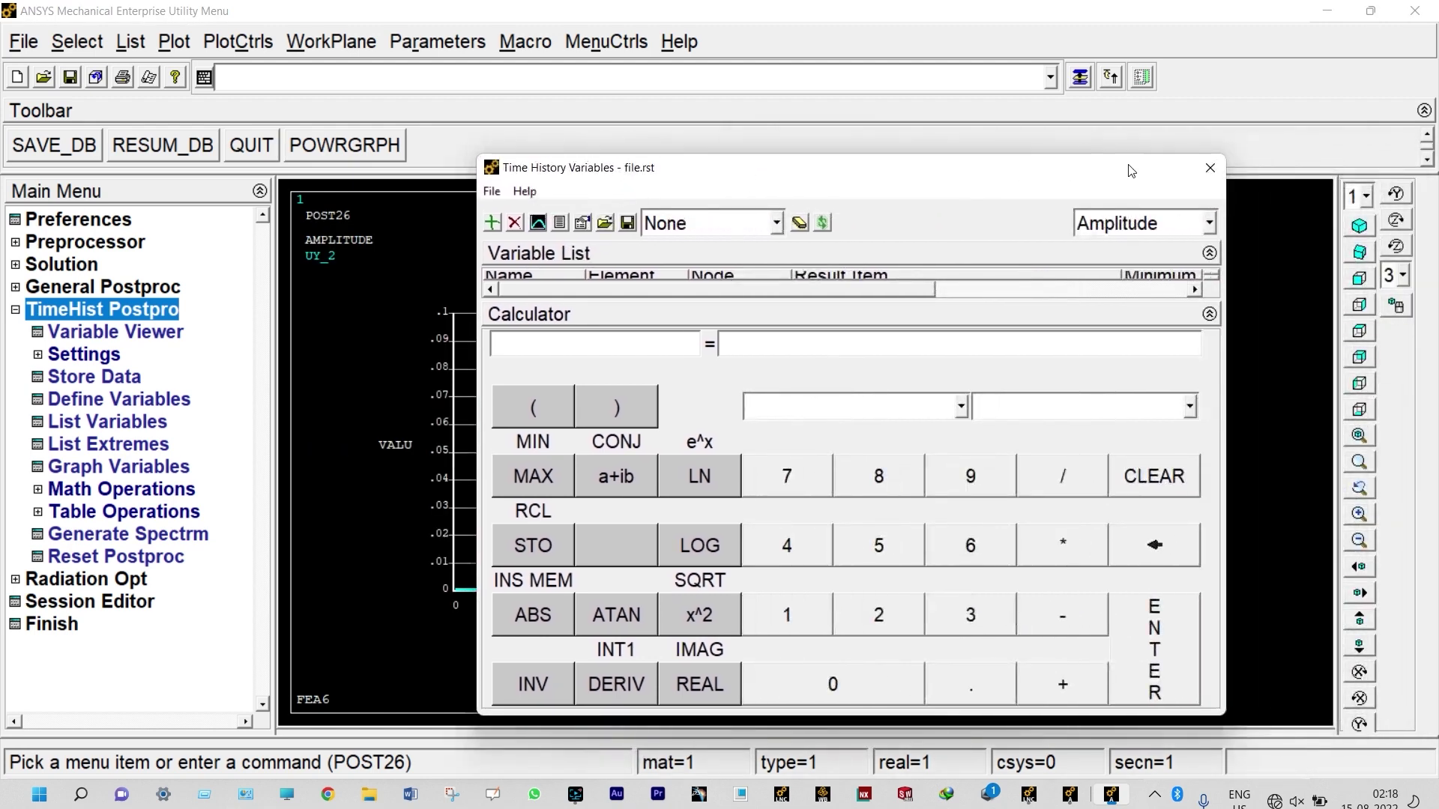
pyautogui.click(1212, 168)
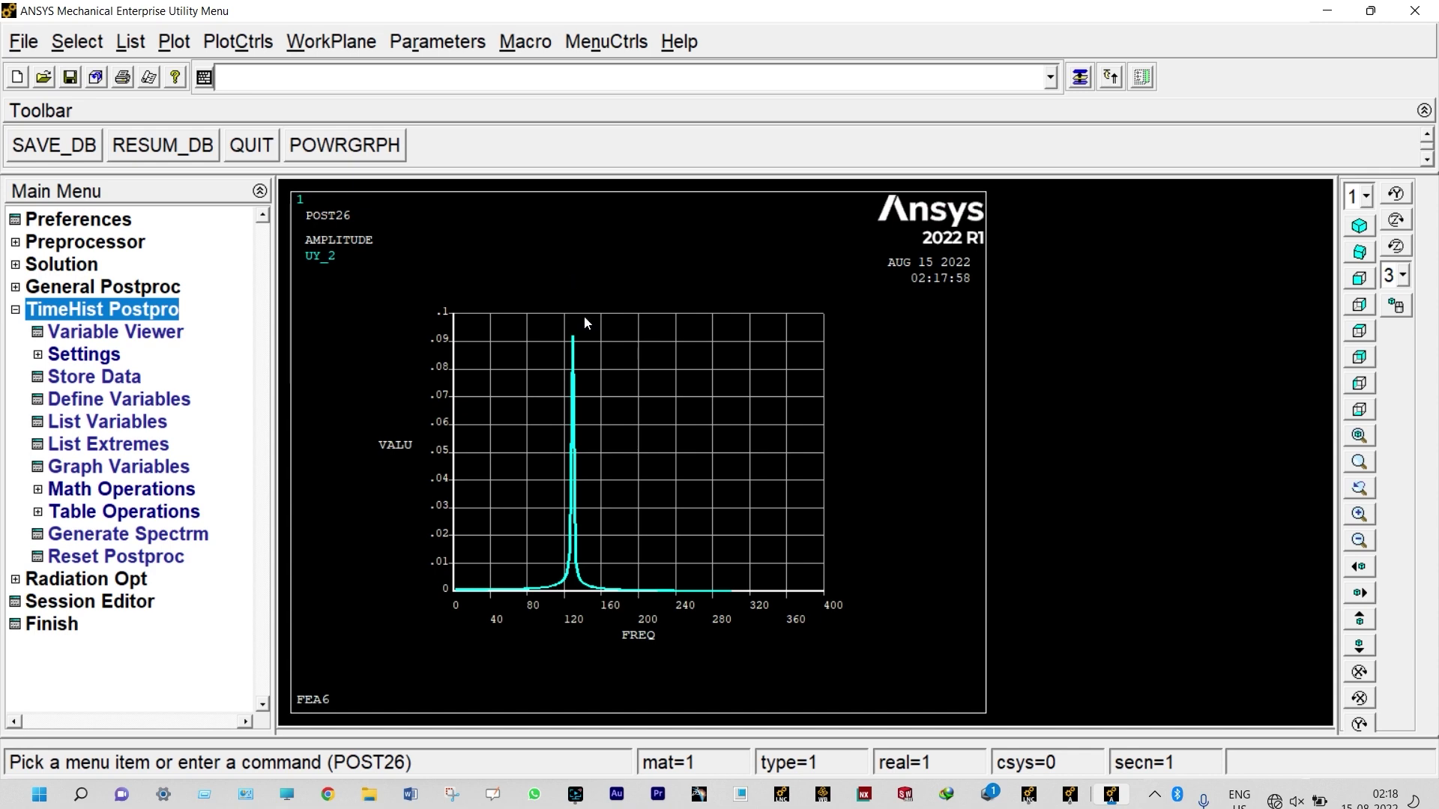
# - Set the graph's LOGY Y-axis scale to Logarithmic and replot the UY_2 response
pyautogui.click(257, 43)
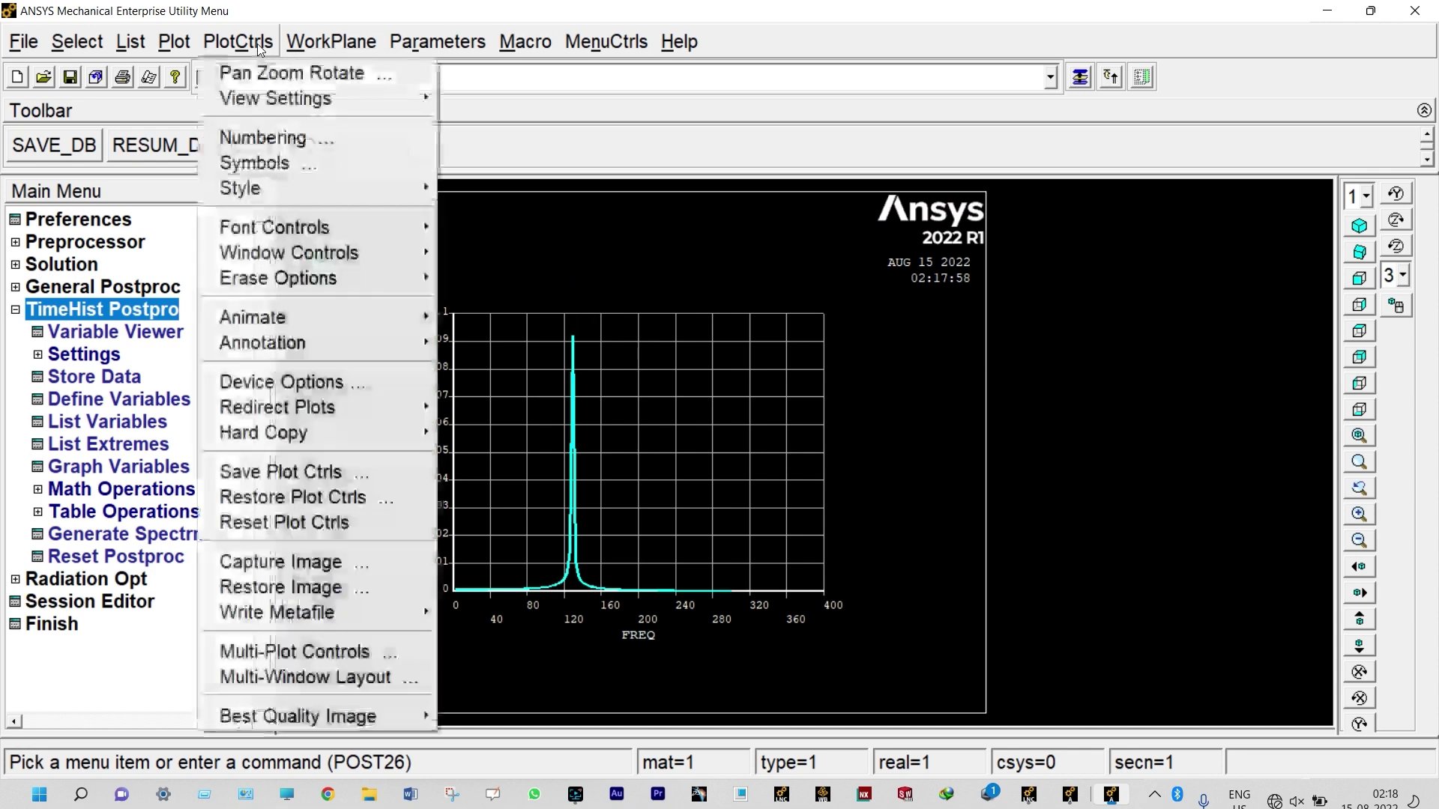
pyautogui.moveTo(298, 187)
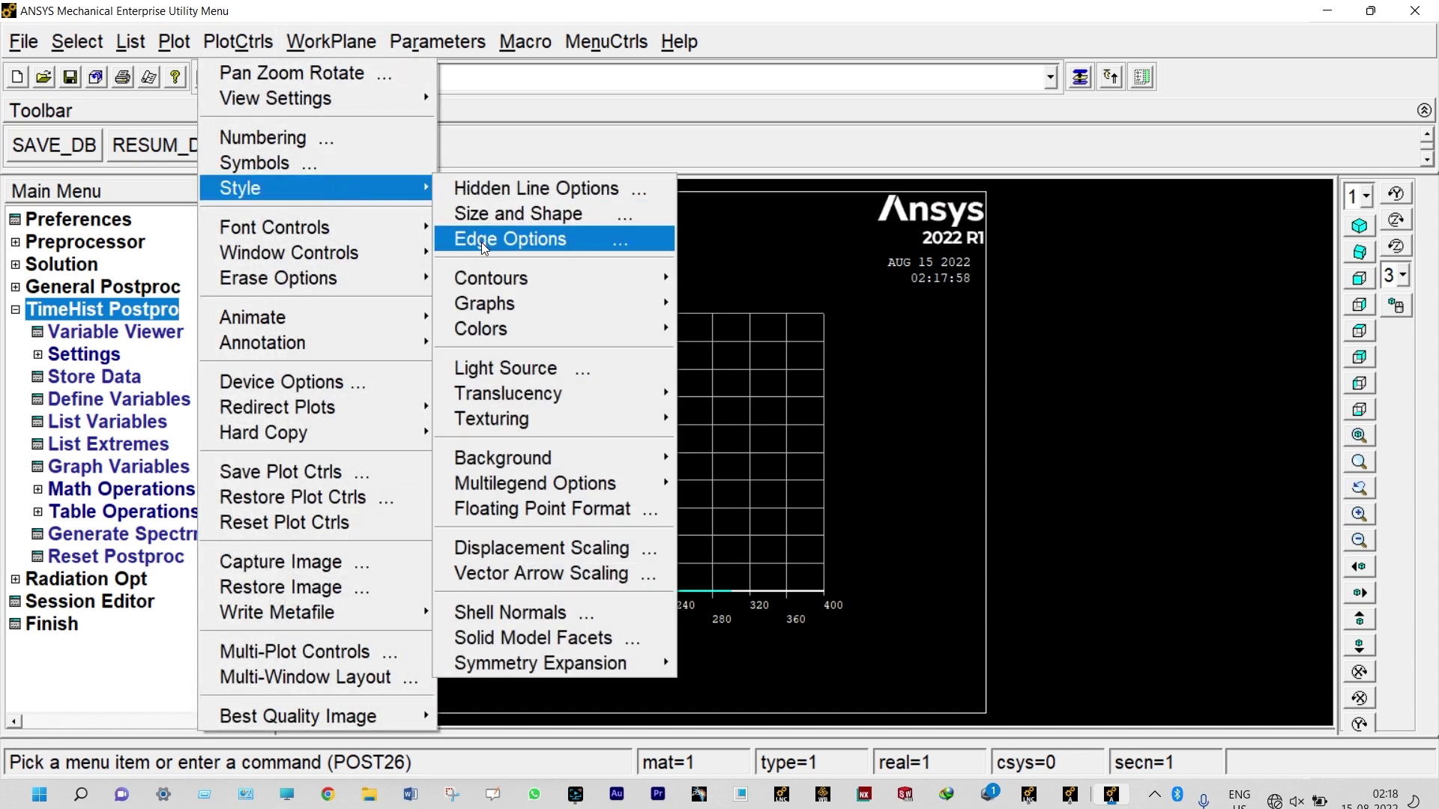
pyautogui.moveTo(491, 298)
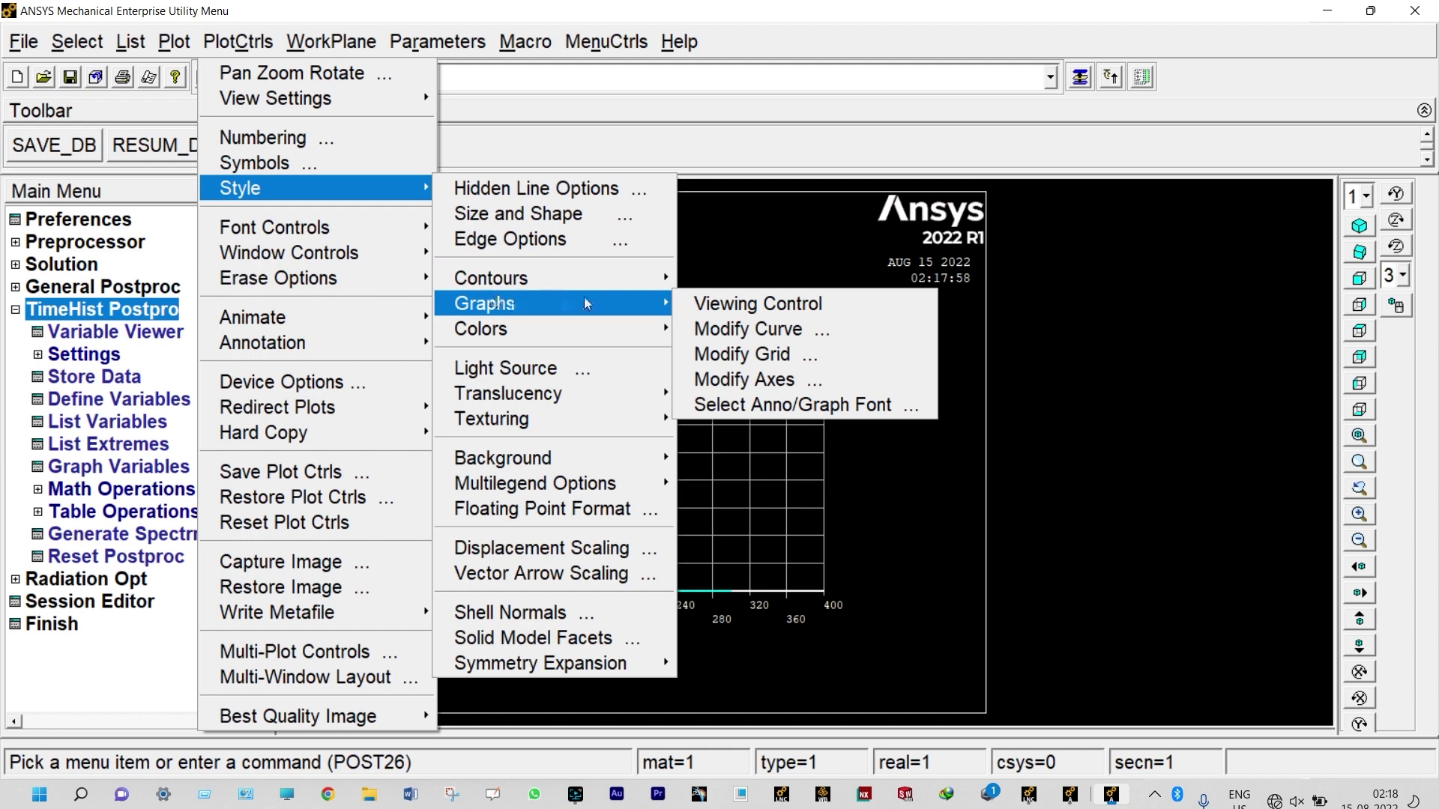
pyautogui.click(766, 380)
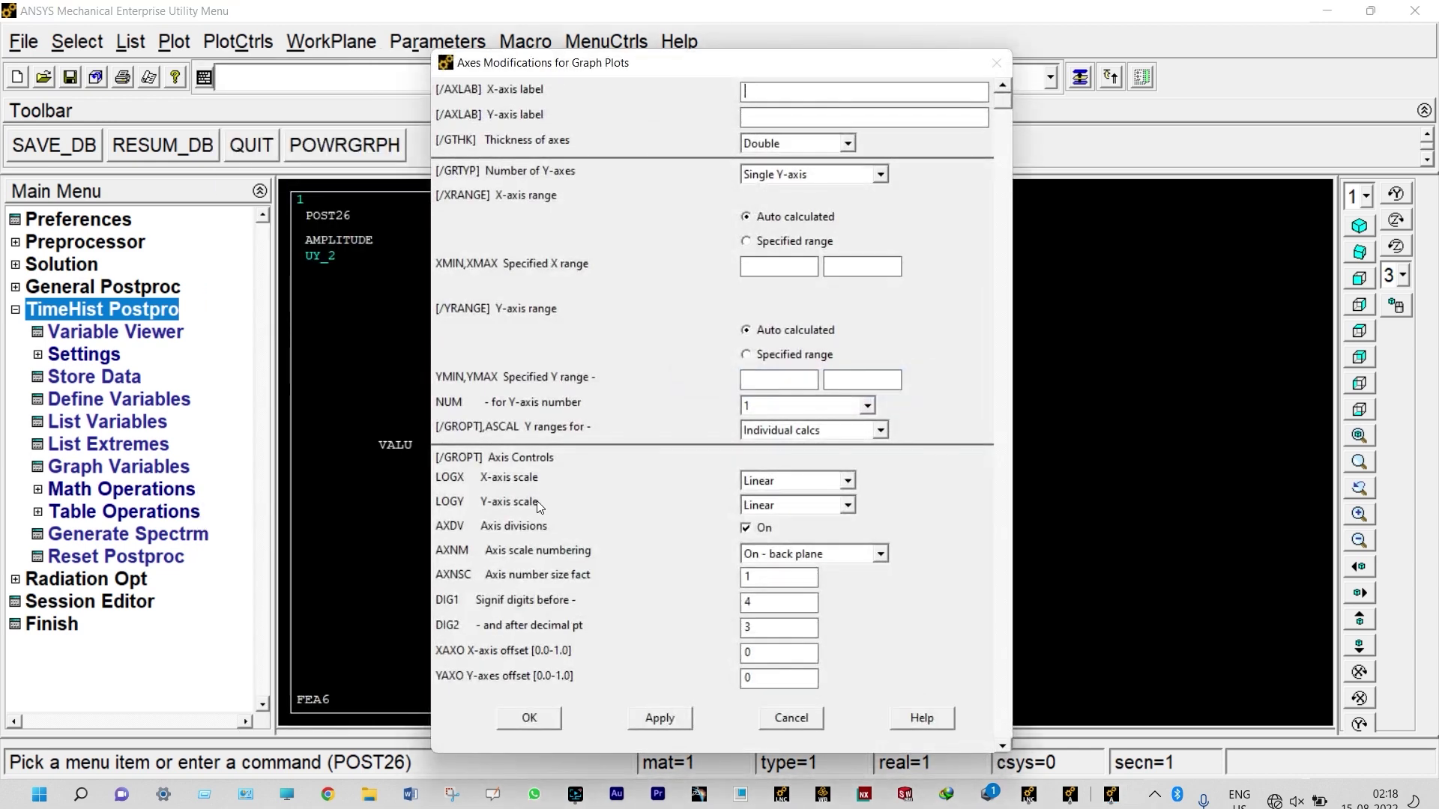
pyautogui.click(847, 506)
pyautogui.click(779, 537)
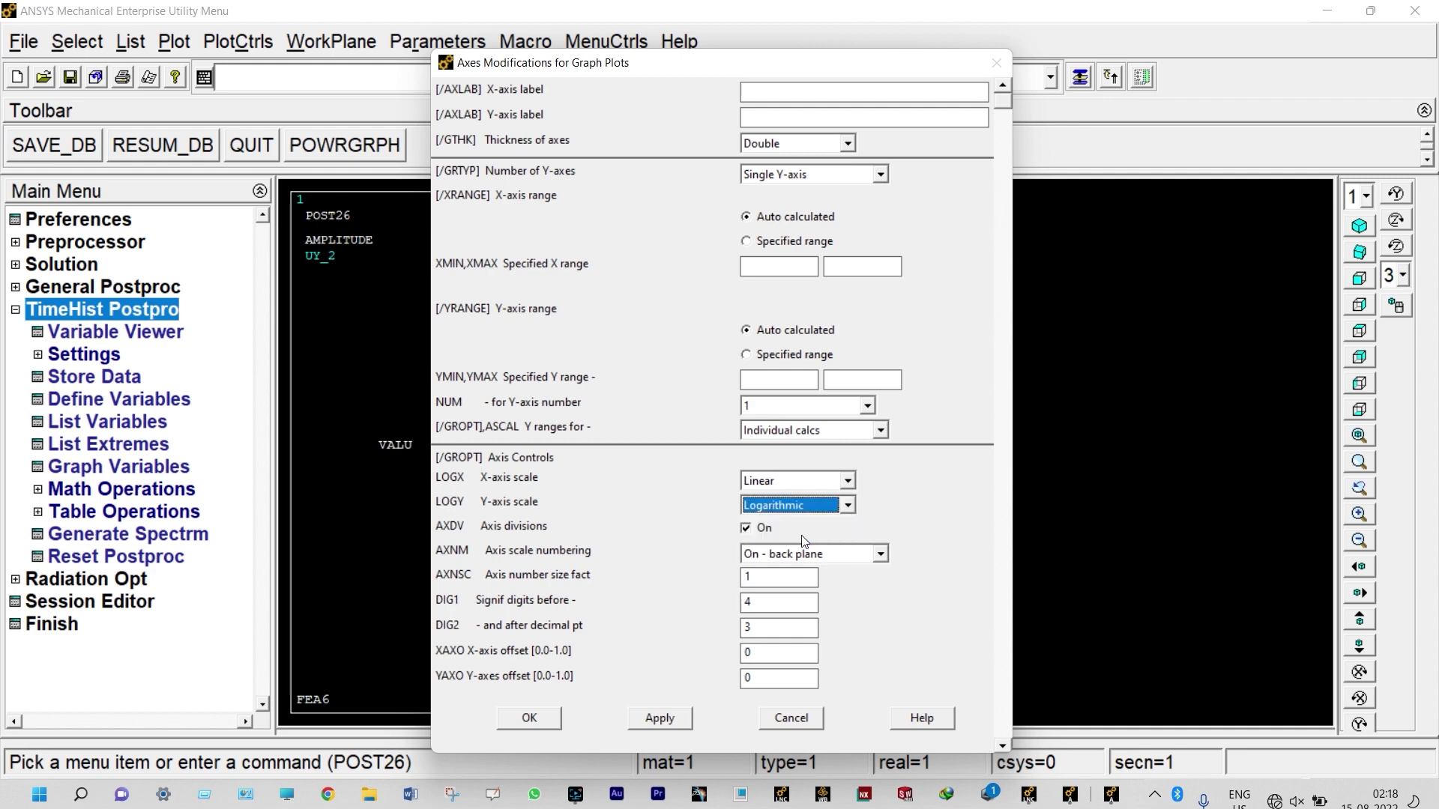
pyautogui.click(529, 718)
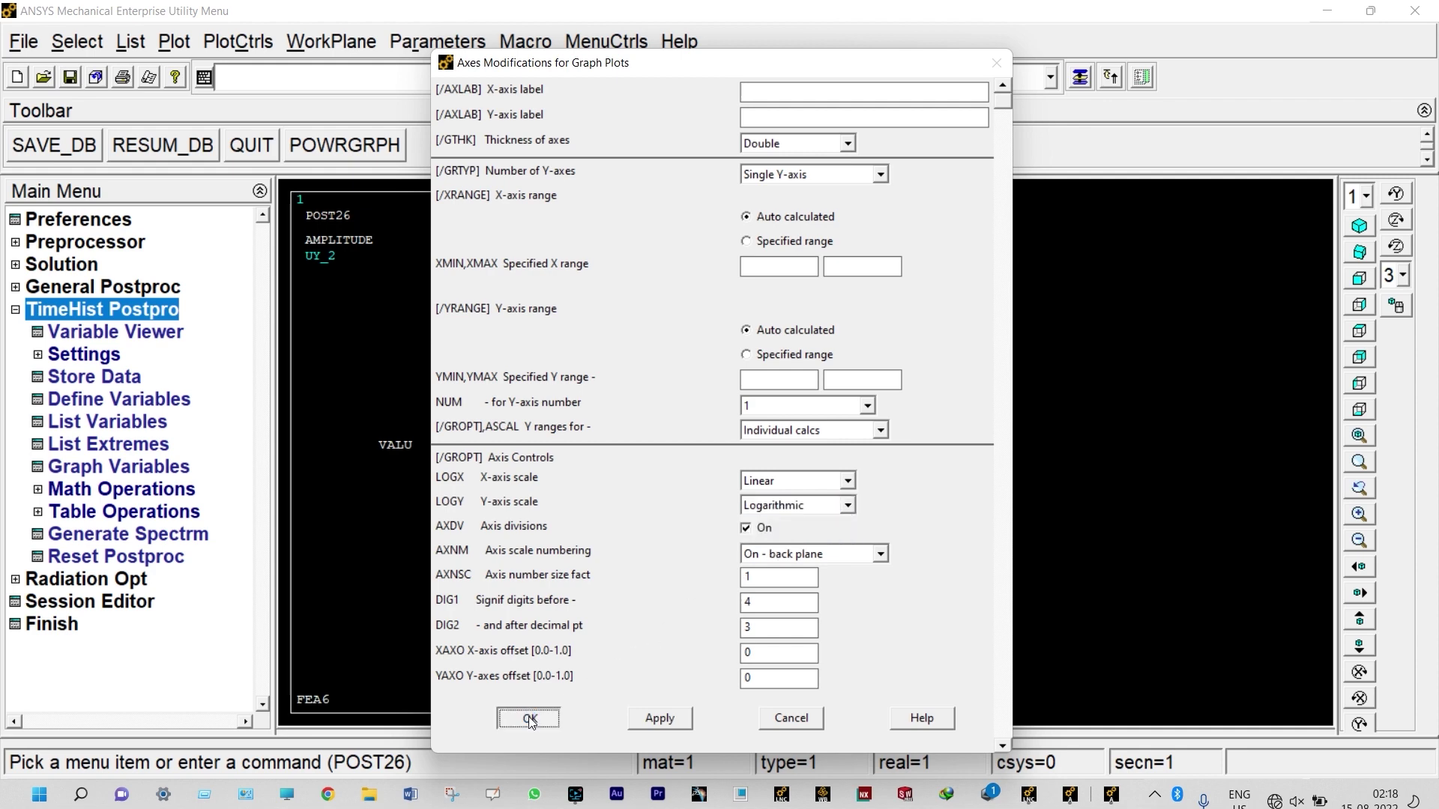
pyautogui.click(168, 44)
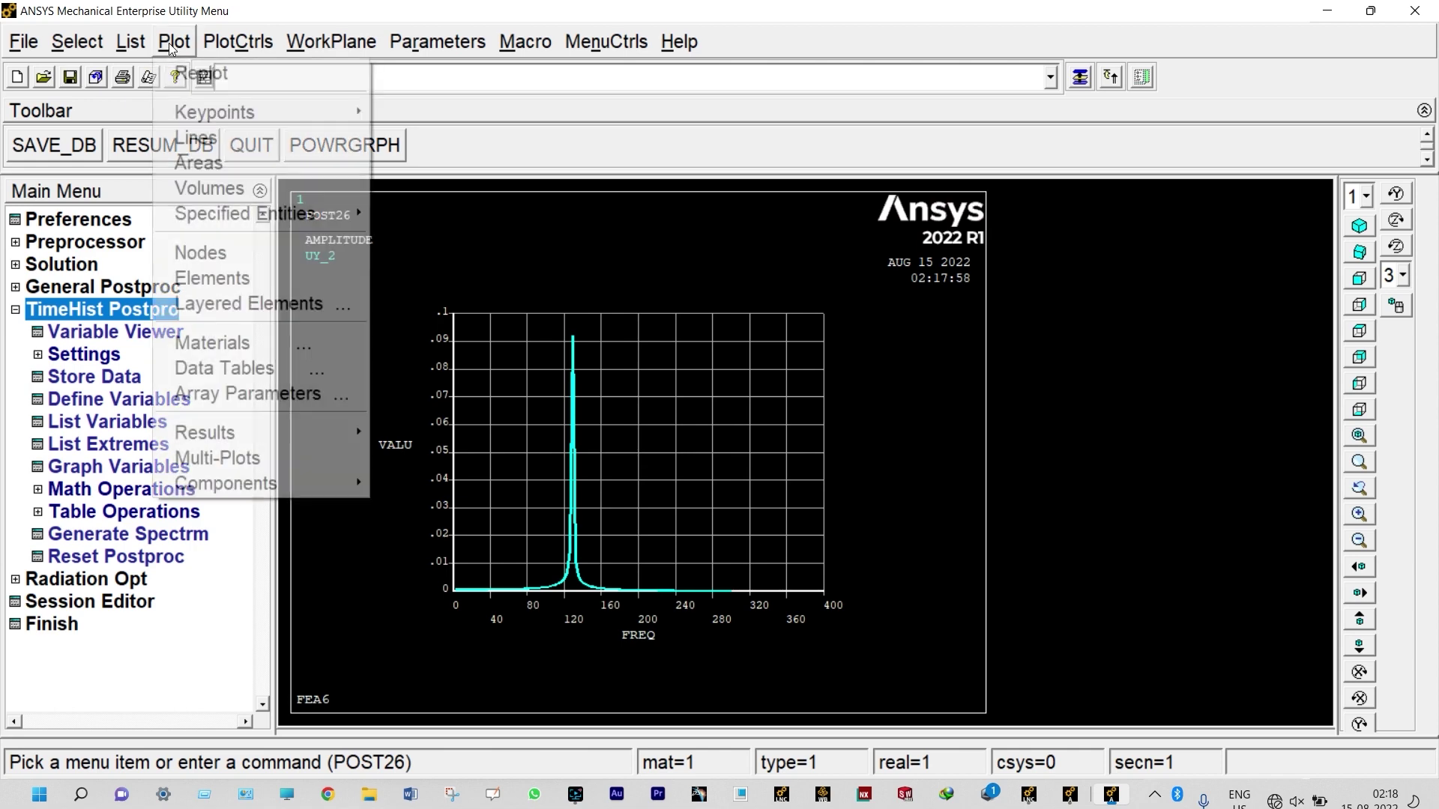
pyautogui.click(184, 70)
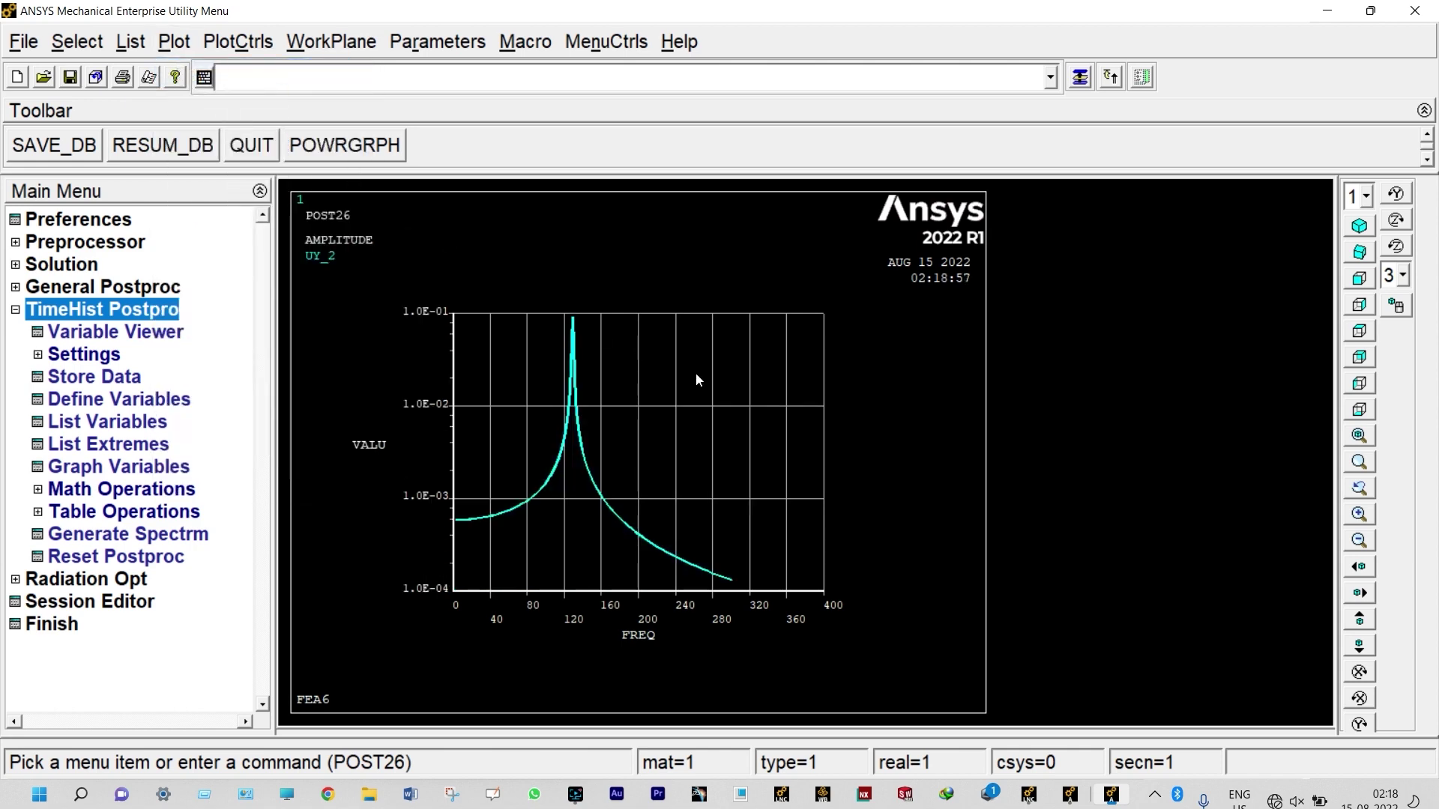